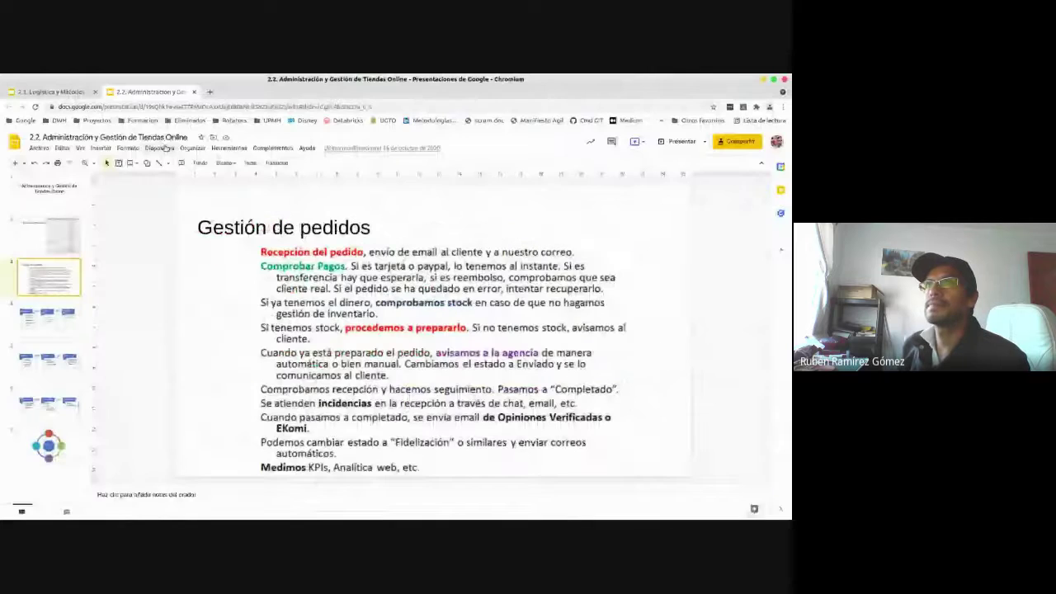
- Show slide 2, 'Atributos de Productos', with its table of categories, attributes and values
{"action": "left_click", "coordinate": [56, 243]}
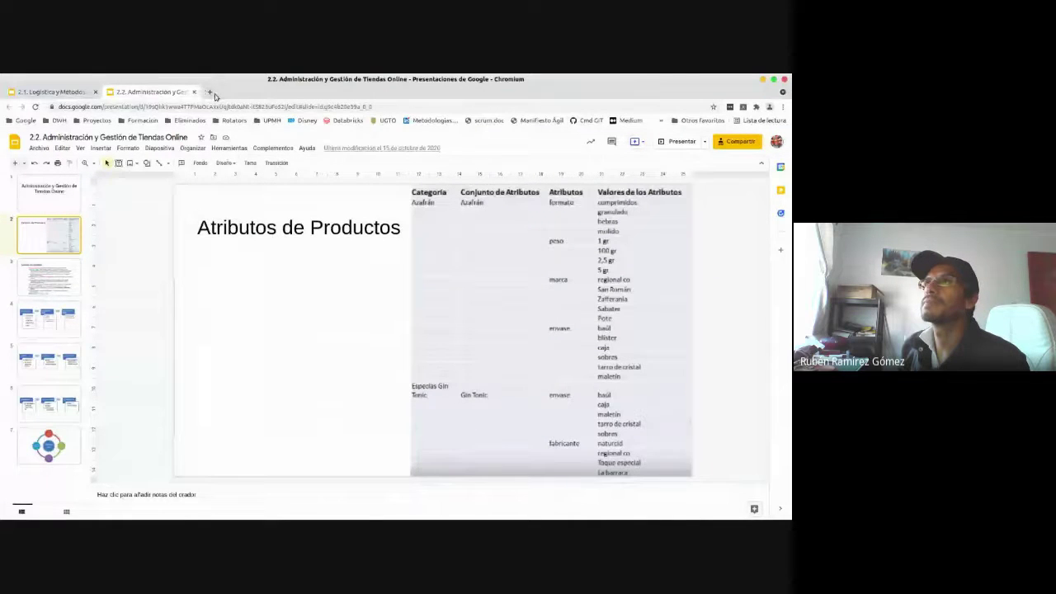
- Open the Mi tiendita Personal store site in a new browser tab
{"action": "left_click", "coordinate": [210, 92]}
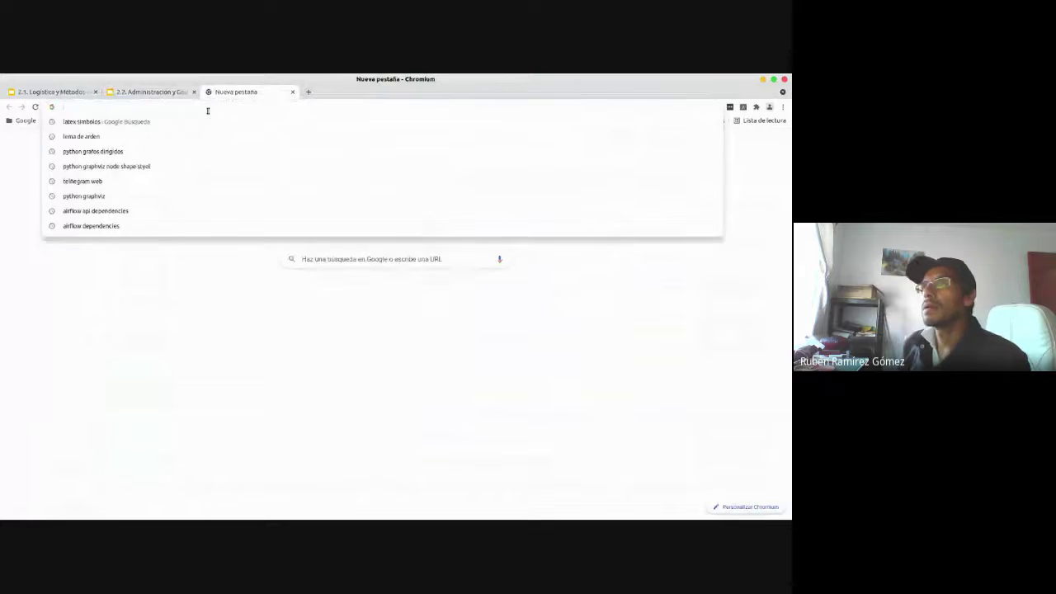
{"action": "type", "text": "losm"}
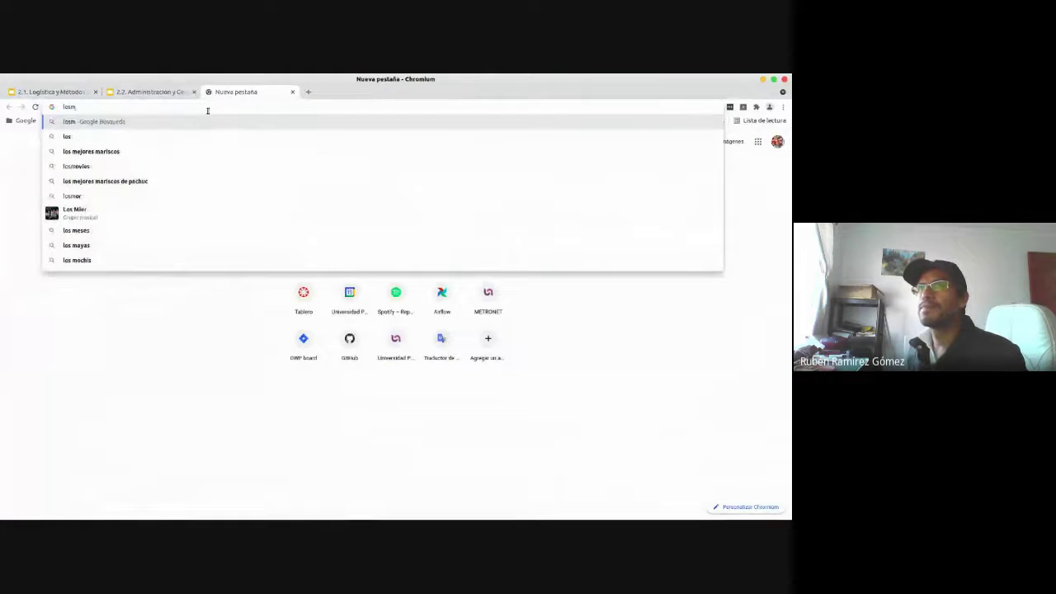
{"action": "key", "text": "BackSpace"}
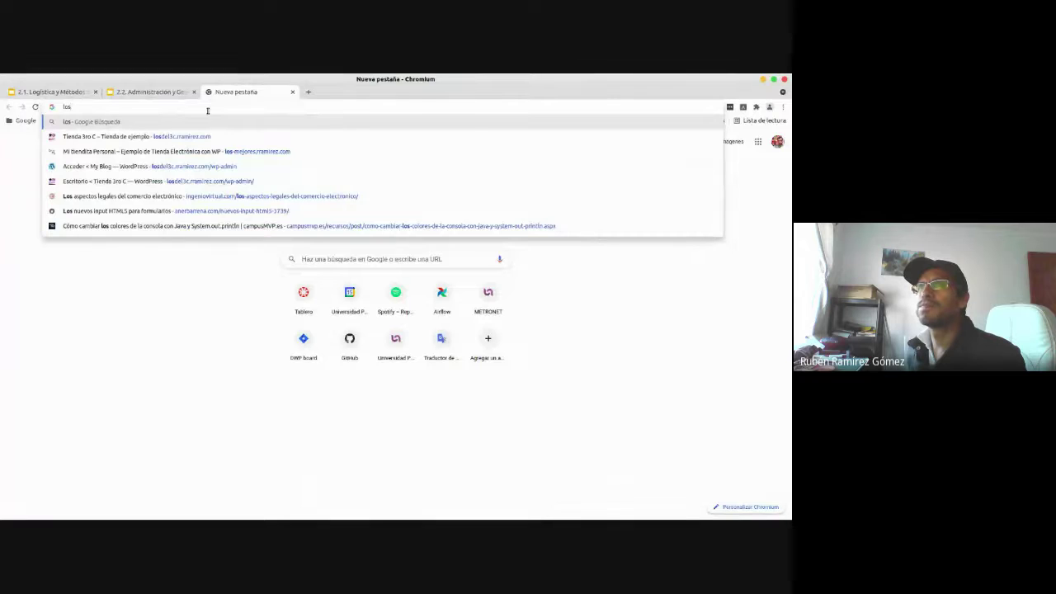
{"action": "key", "text": "Down"}
{"action": "key", "text": "Down"}
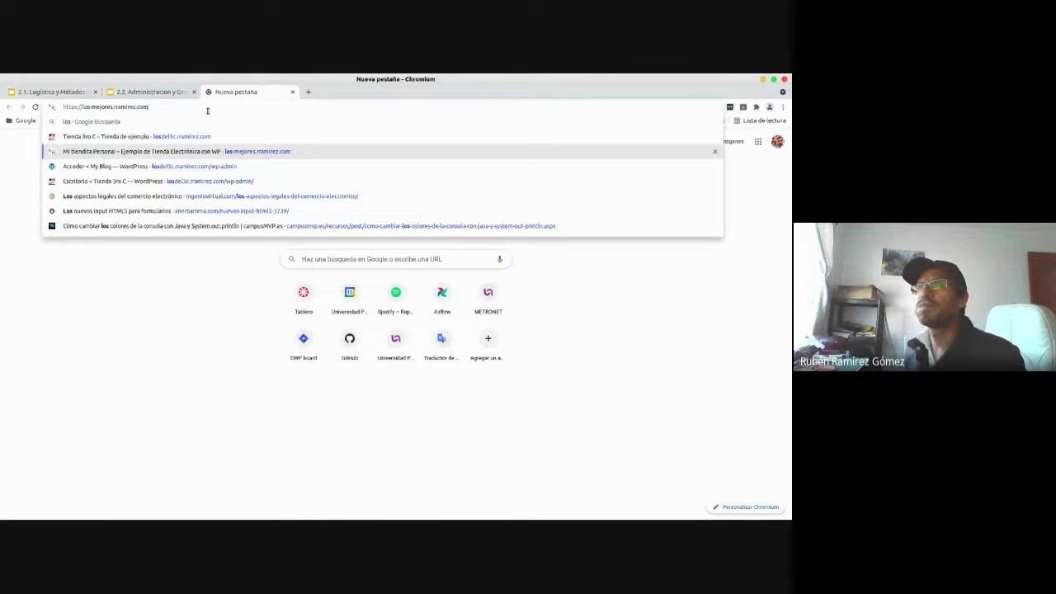
{"action": "key", "text": "Return"}
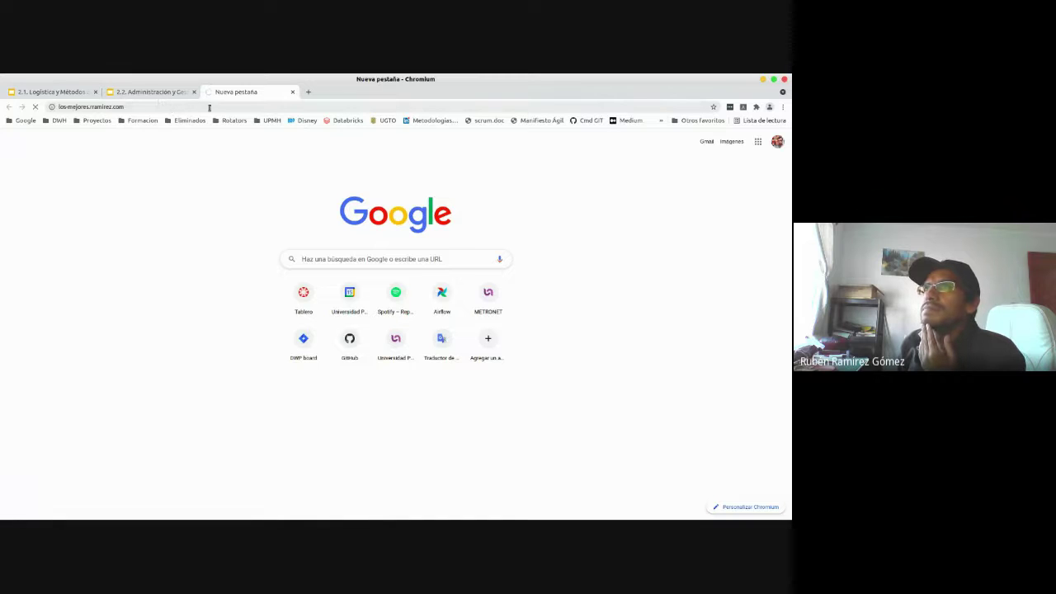
- Copy the store's web address into a second new tab
{"action": "left_click", "coordinate": [210, 107]}
{"action": "key", "text": "ctrl+c"}
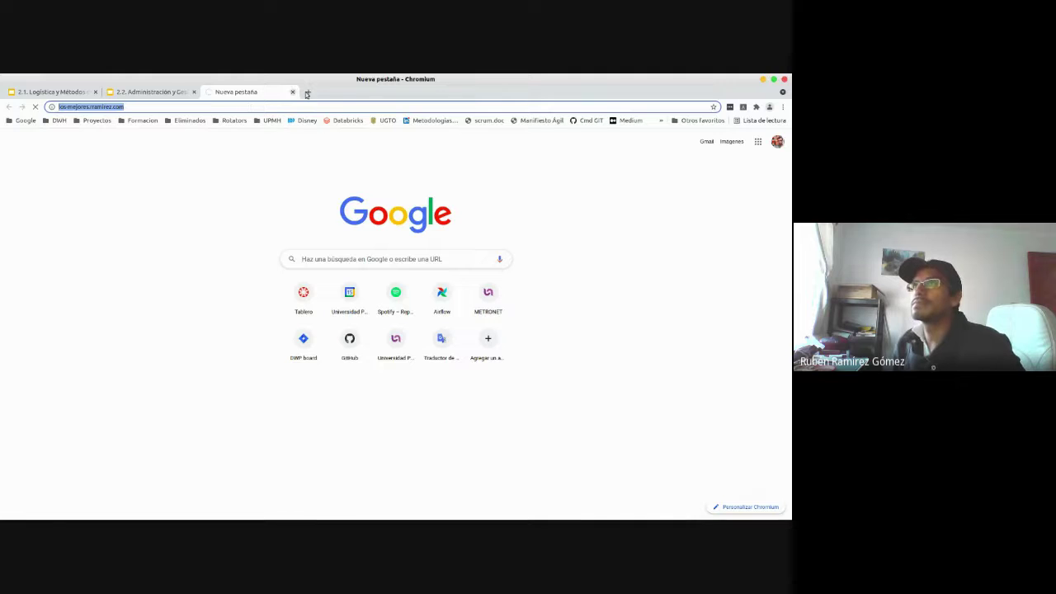
{"action": "left_click", "coordinate": [308, 92]}
{"action": "left_click", "coordinate": [277, 104]}
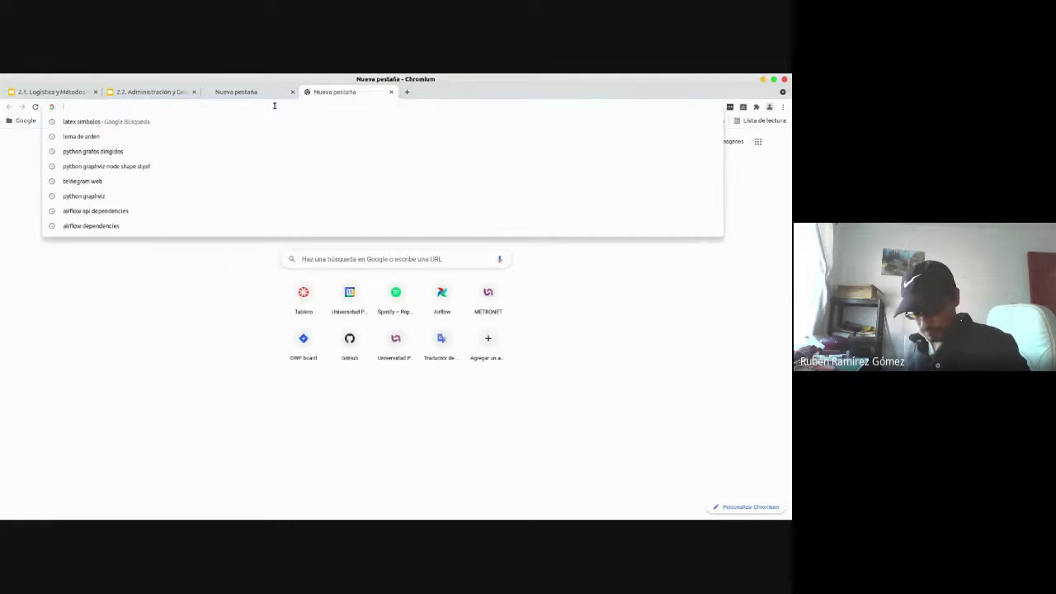
{"action": "key", "text": "ctrl+v"}
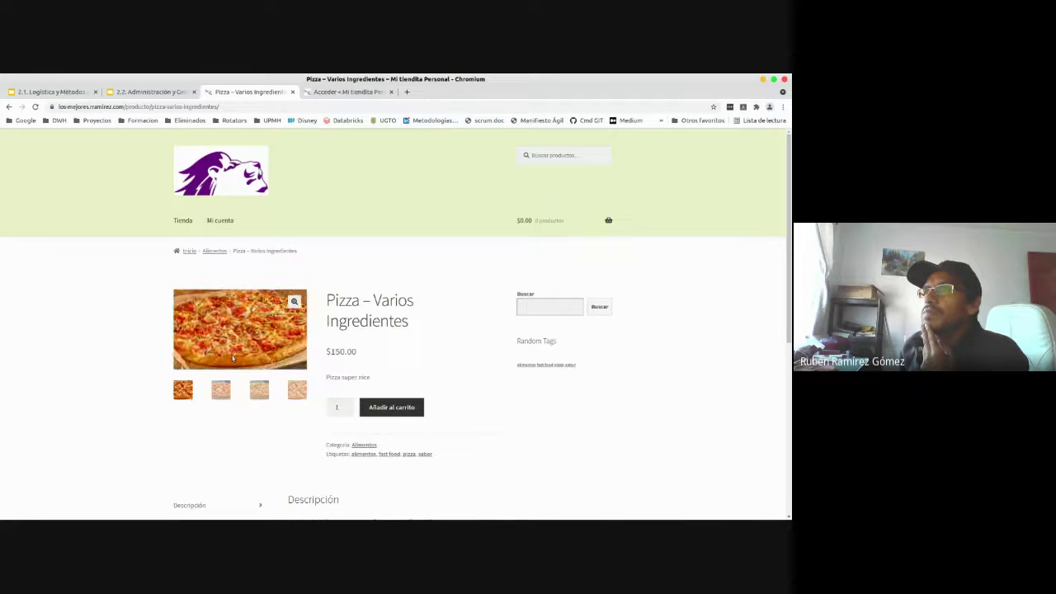
- Browse the Pizza – Varios Ingredientes product gallery photos
{"action": "left_click", "coordinate": [220, 389]}
{"action": "left_click", "coordinate": [259, 390]}
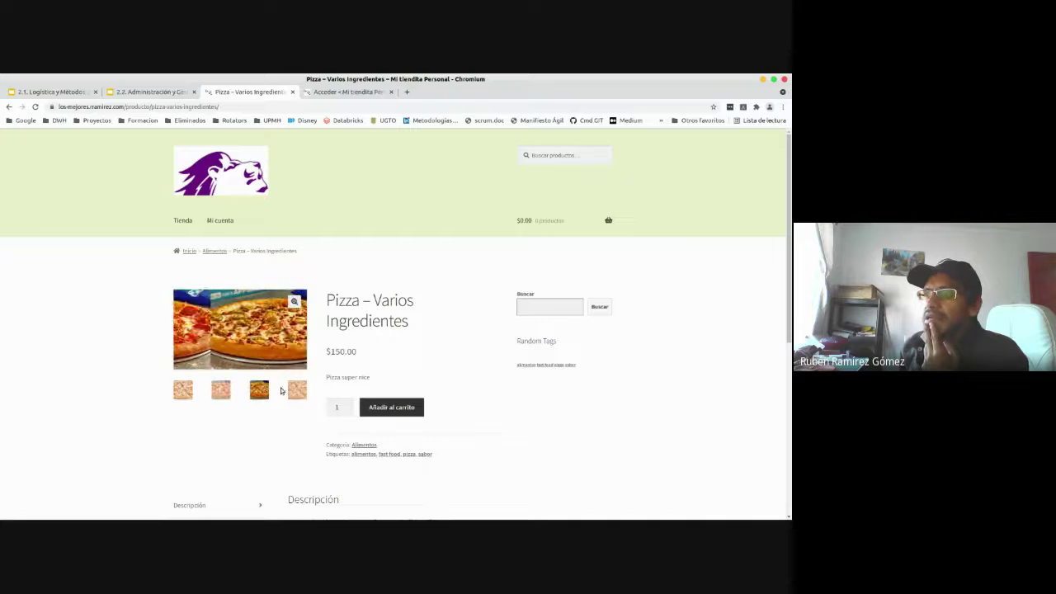
{"action": "left_click", "coordinate": [297, 390]}
- Fill the WordPress login form with the saved administrator login
{"action": "left_click", "coordinate": [348, 95]}
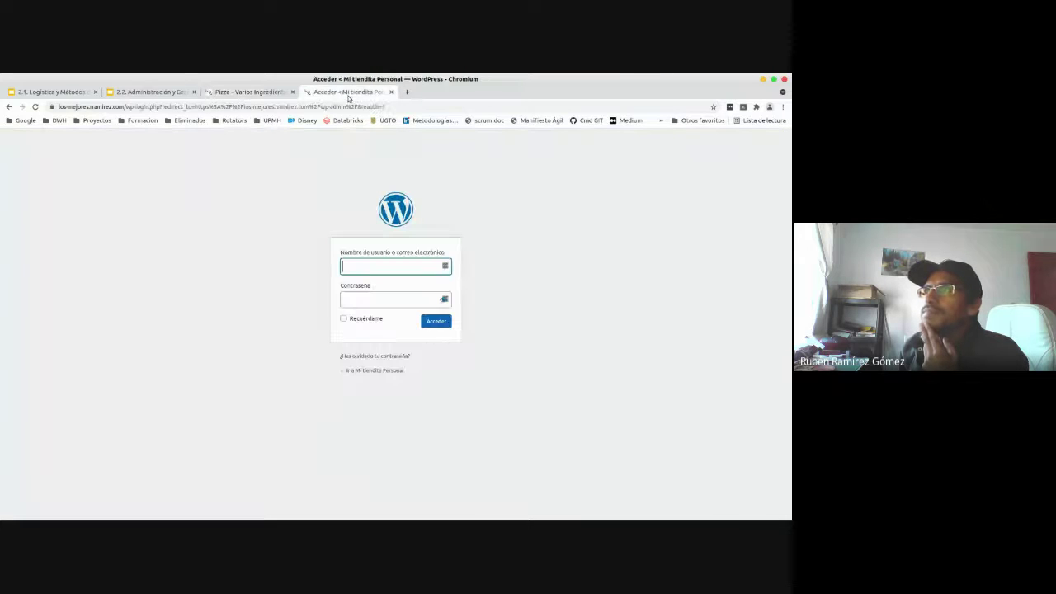
{"action": "left_click", "coordinate": [400, 265]}
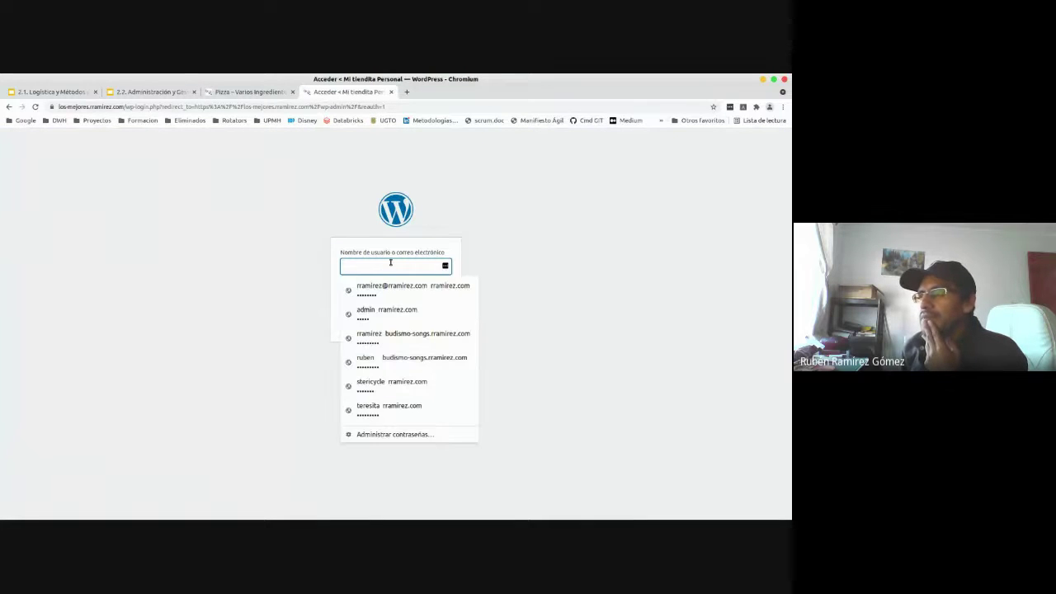
{"action": "left_click", "coordinate": [389, 318]}
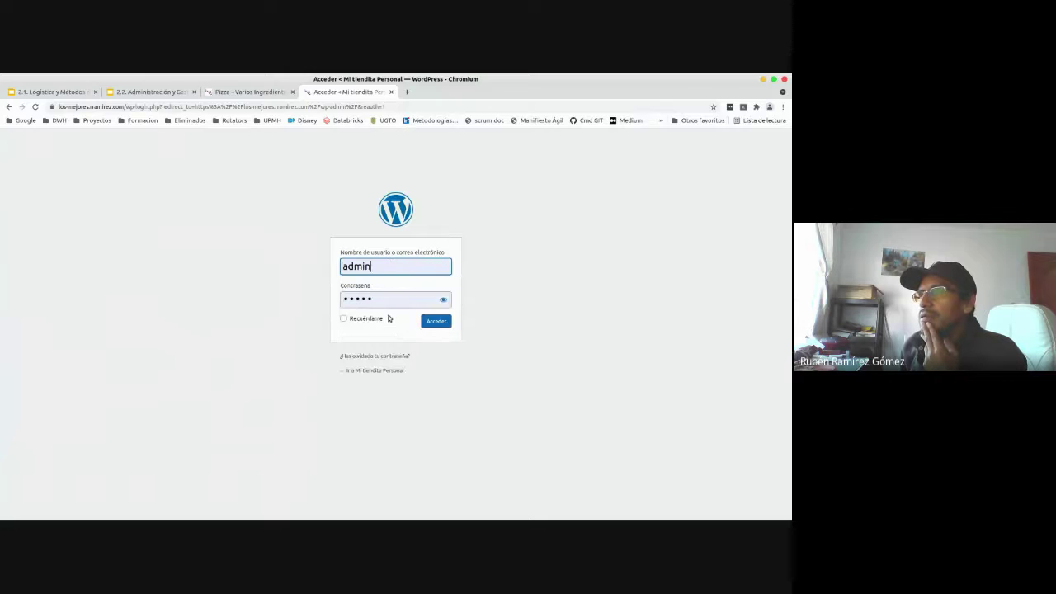
{"action": "left_click_drag", "start_coordinate": [391, 300], "coordinate": [326, 304]}
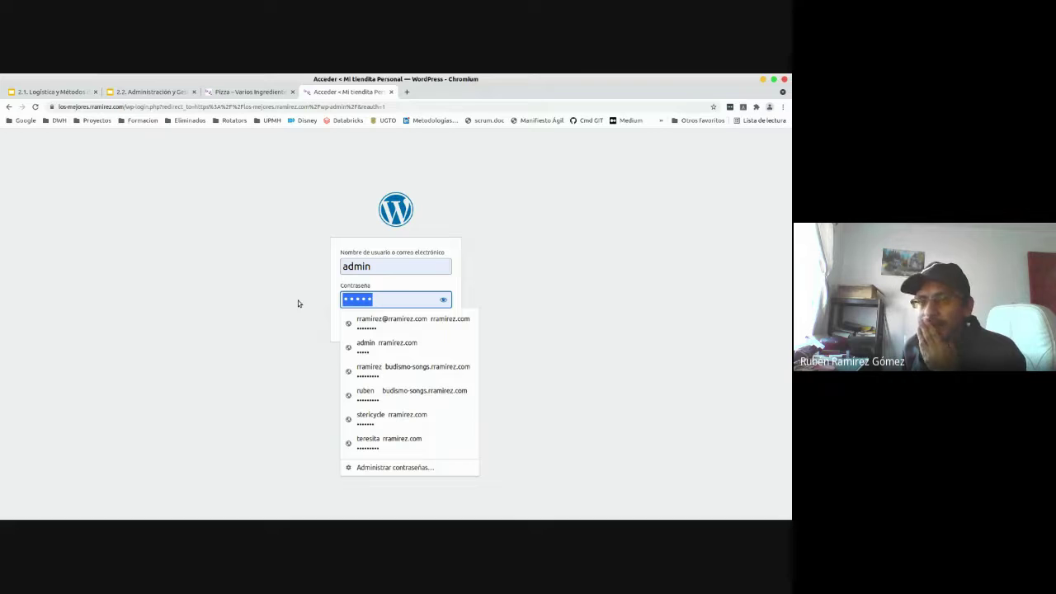
{"action": "key", "text": "alt+Tab"}
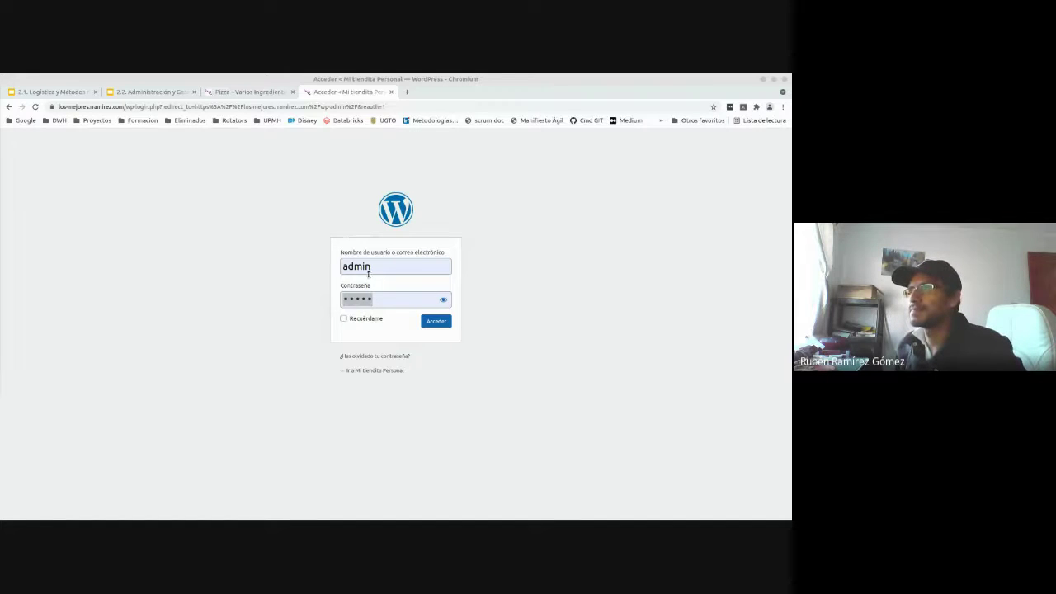
- Retype the account password, tick Recuérdame and sign in
{"action": "left_click", "coordinate": [417, 299]}
{"action": "left_click_drag", "start_coordinate": [369, 299], "coordinate": [294, 298]}
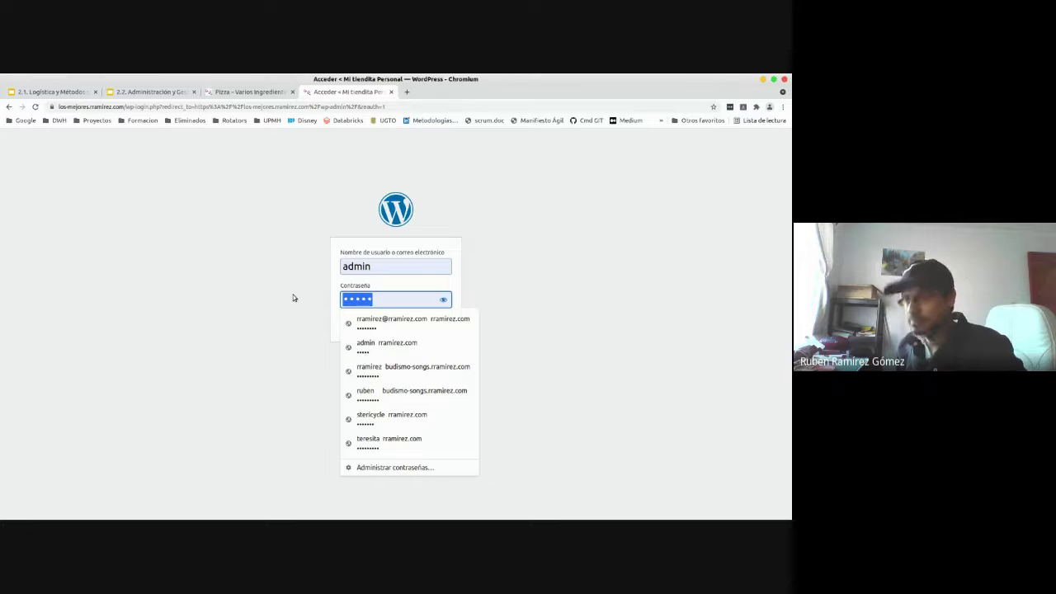
{"action": "type", "text": "••••••••••"}
{"action": "left_click", "coordinate": [343, 319]}
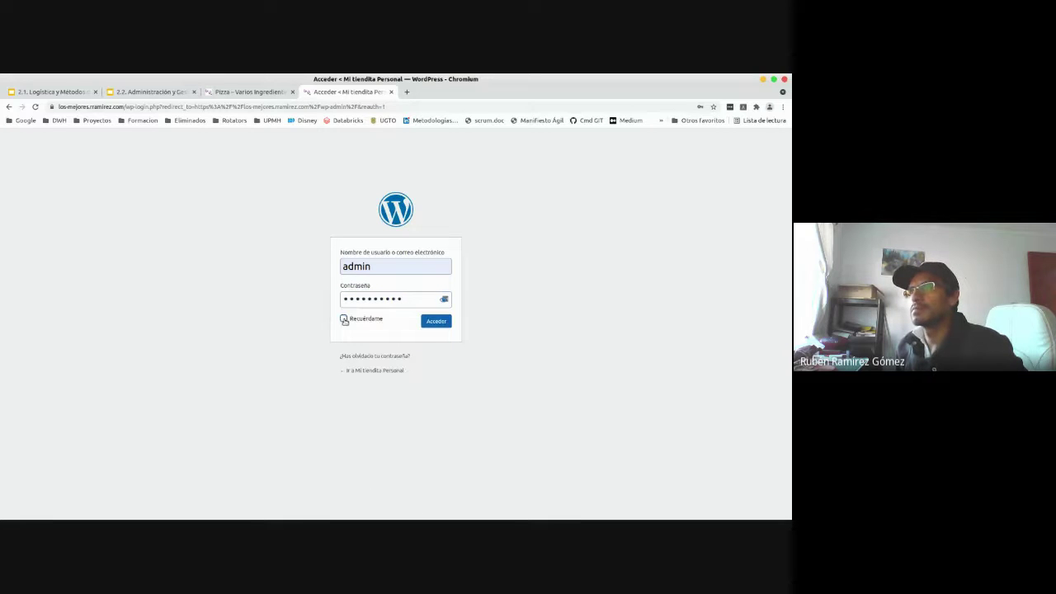
{"action": "left_click", "coordinate": [431, 327]}
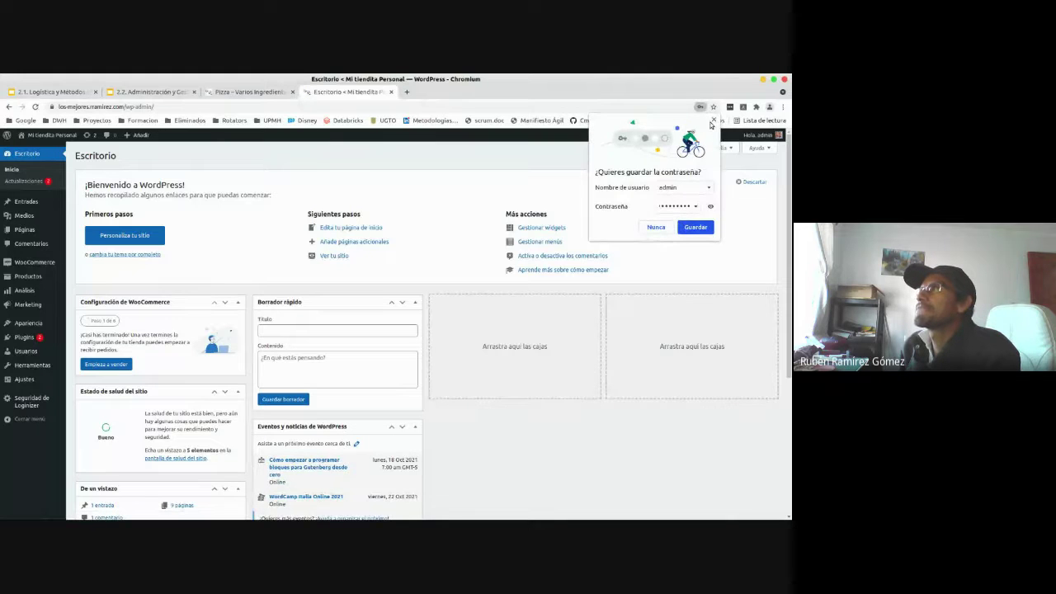
- Dismiss the save-password prompt and open Pizza – Varios Ingredientes from Todos los productos
{"action": "left_click", "coordinate": [696, 227]}
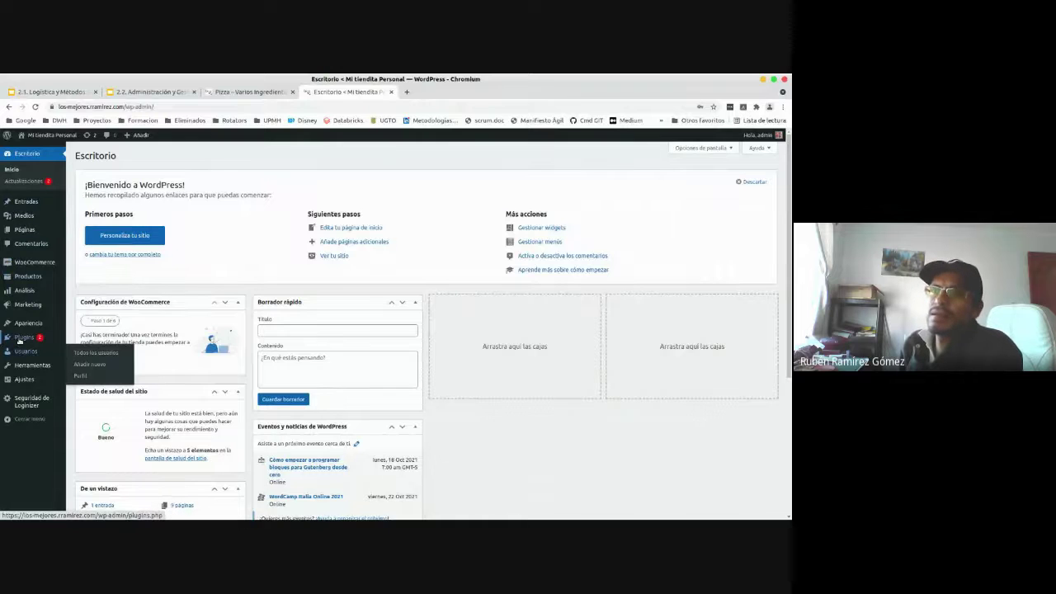
{"action": "mouse_move", "coordinate": [28, 265]}
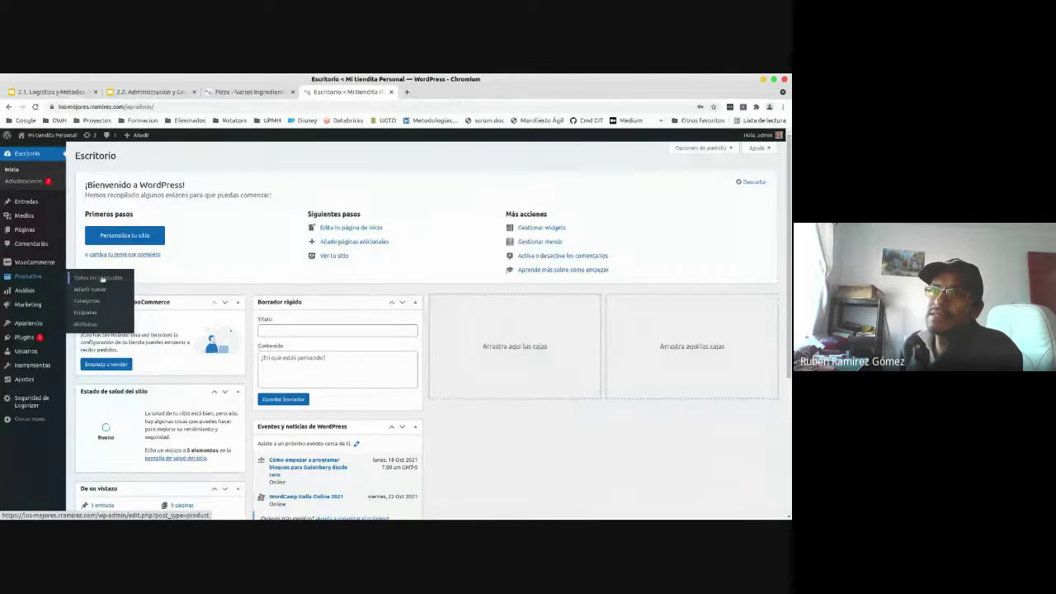
{"action": "left_click", "coordinate": [100, 278]}
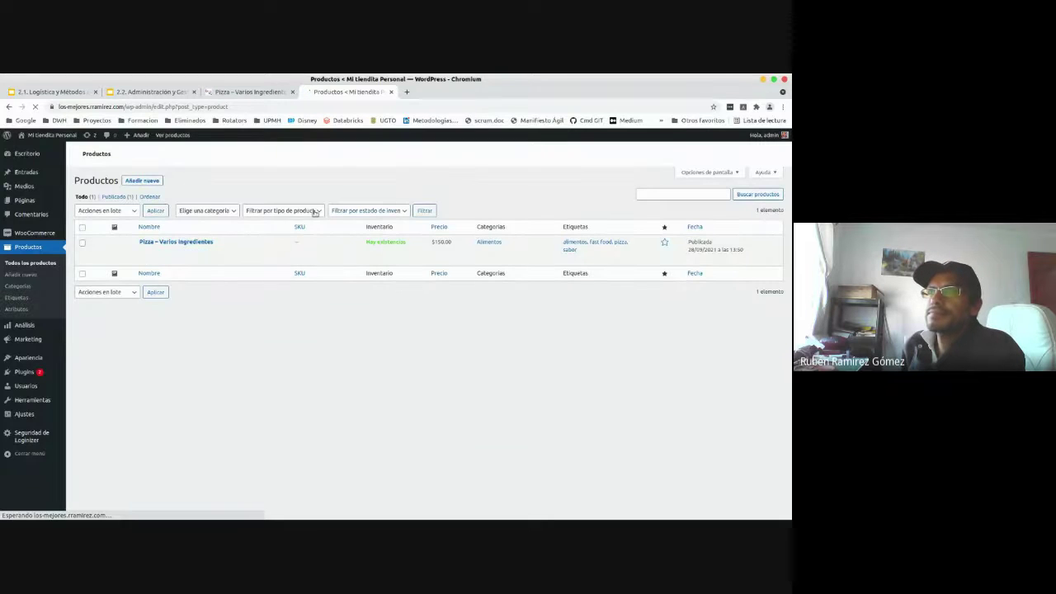
{"action": "left_click", "coordinate": [184, 243]}
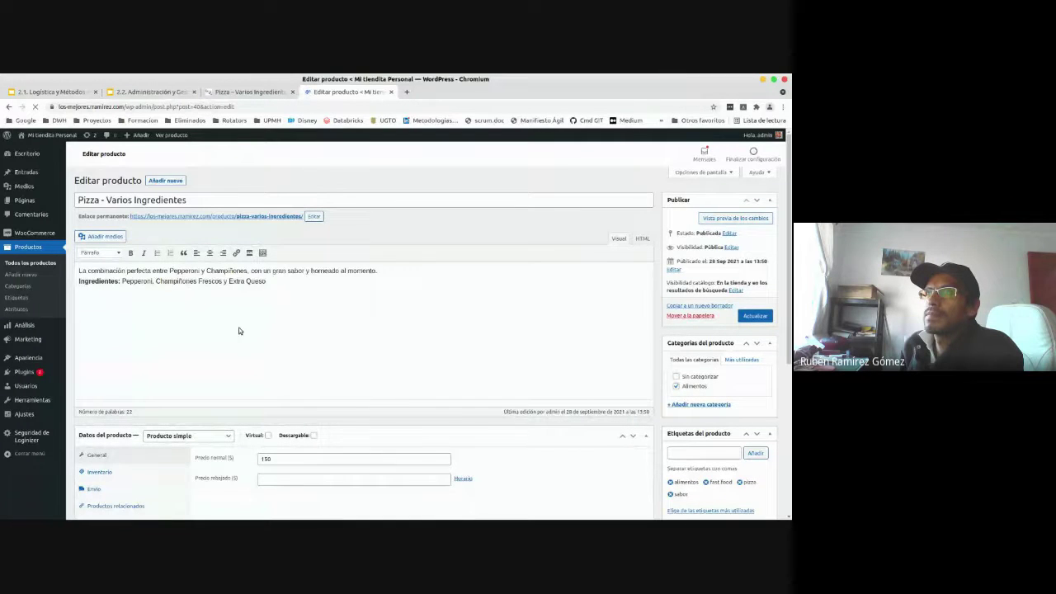
- Show the Atributos tab of the pizza's Datos del producto panel
{"action": "scroll", "coordinate": [239, 331], "scroll_direction": "down", "scroll_amount": 2}
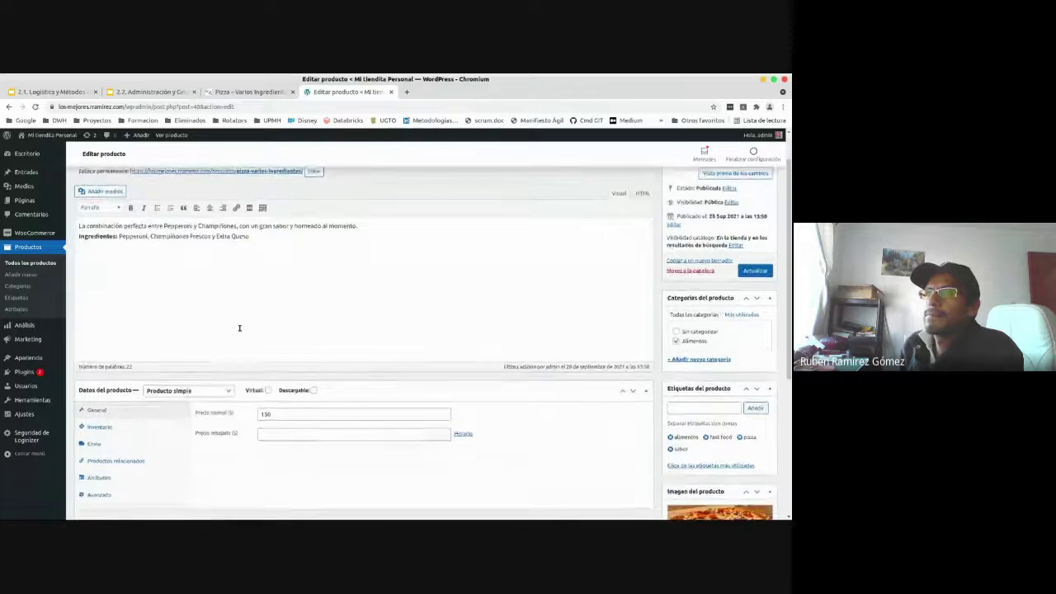
{"action": "scroll", "coordinate": [239, 328], "scroll_direction": "down", "scroll_amount": 4}
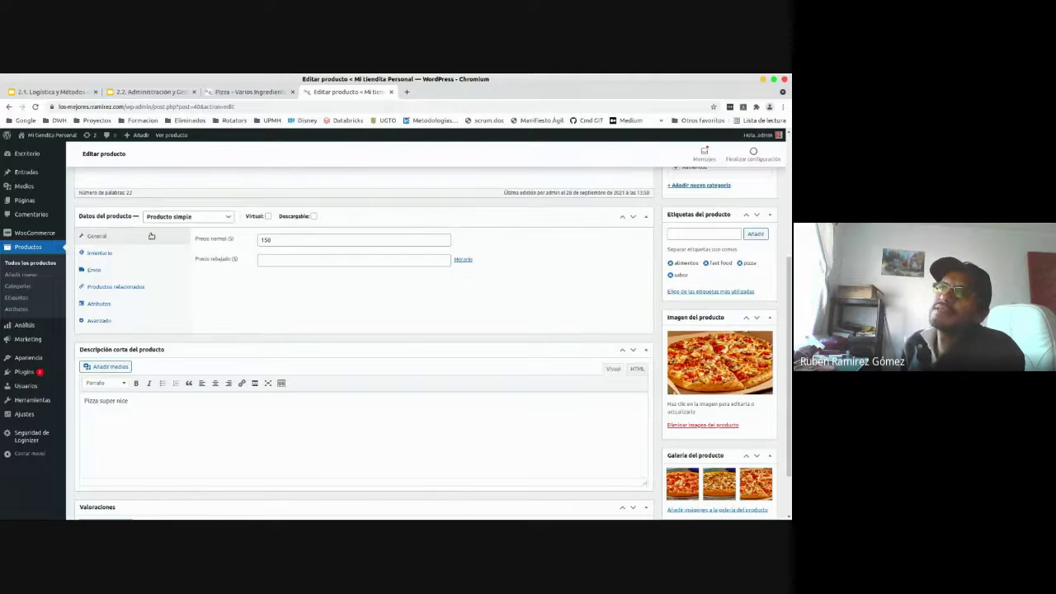
{"action": "left_click", "coordinate": [99, 304]}
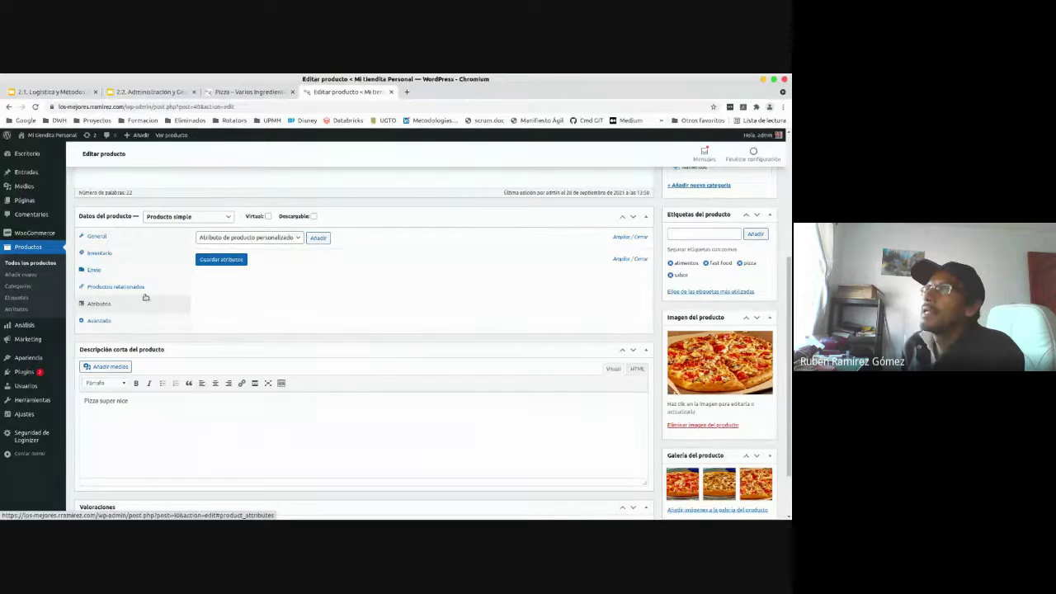
{"action": "scroll", "coordinate": [671, 336], "scroll_direction": "up", "scroll_amount": 2}
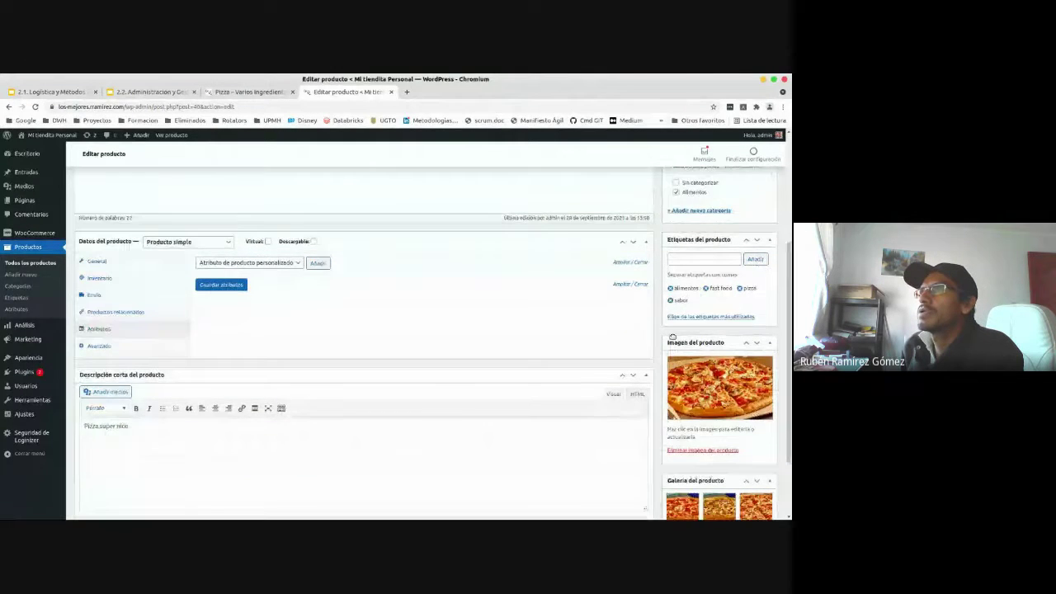
{"action": "scroll", "coordinate": [661, 328], "scroll_direction": "up", "scroll_amount": 1}
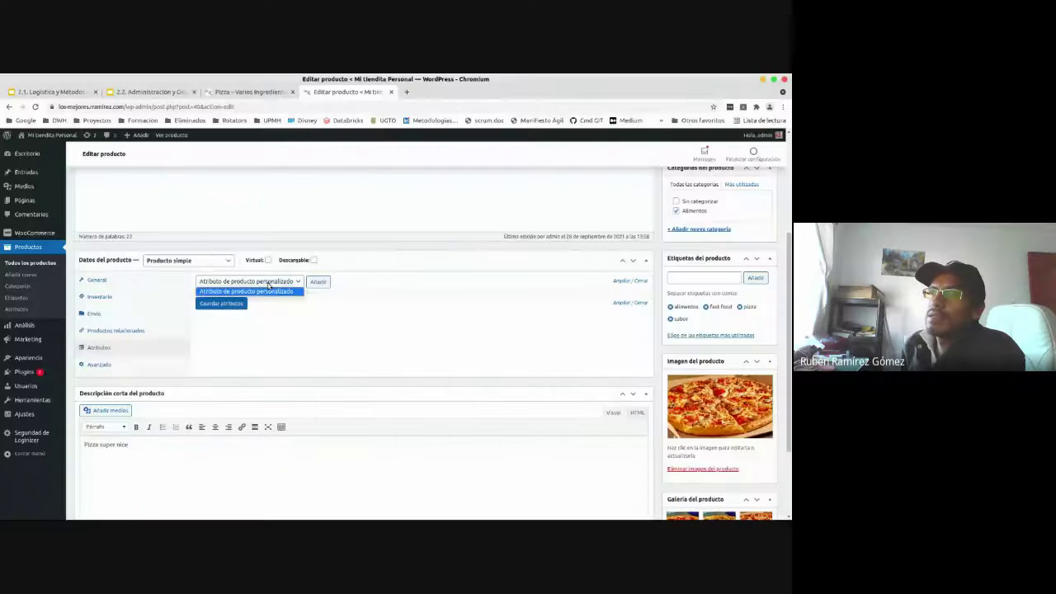
- Add a custom Tamaño attribute with values Individual, Mediana, Grande, Familiar and save it
{"action": "left_click", "coordinate": [328, 284]}
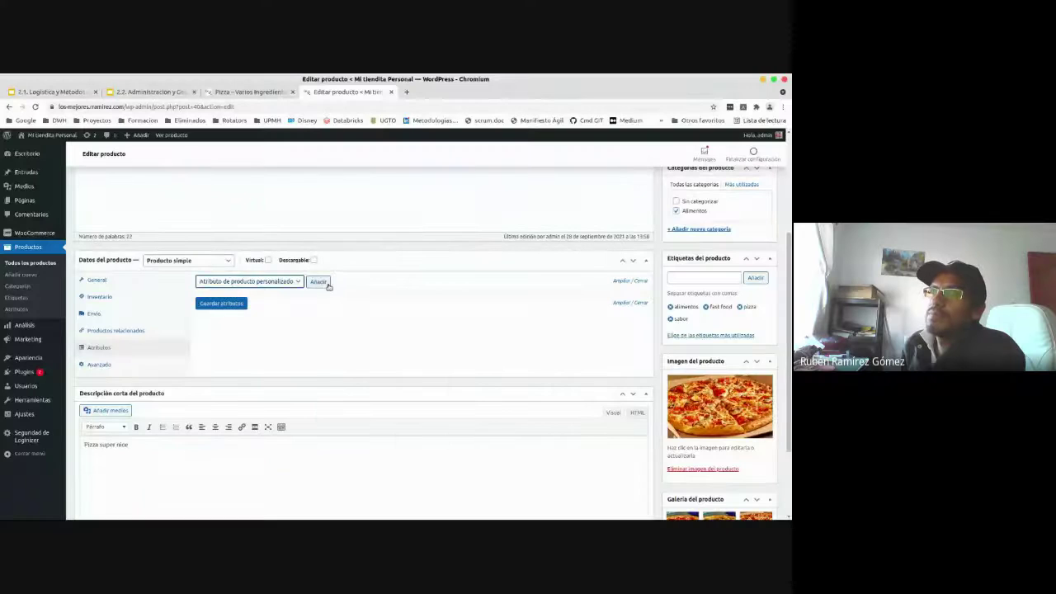
{"action": "left_click", "coordinate": [325, 282]}
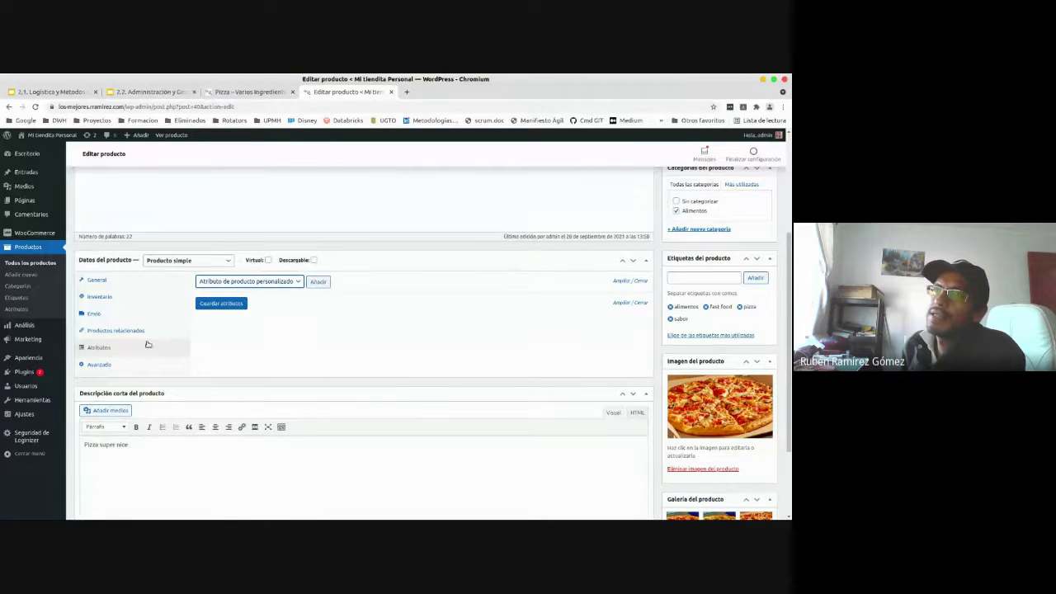
{"action": "left_click", "coordinate": [318, 283]}
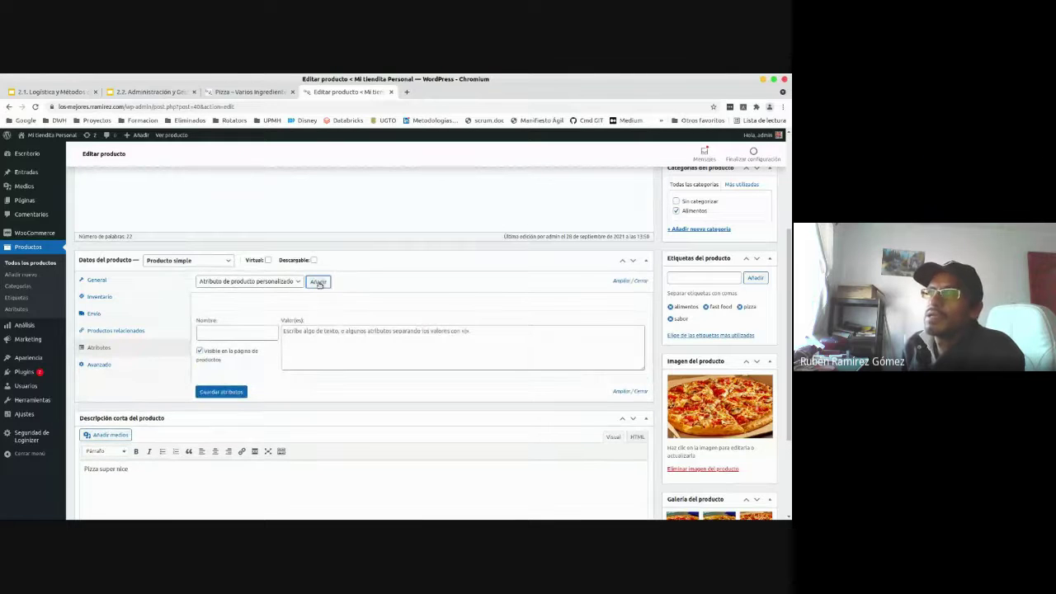
{"action": "left_click", "coordinate": [256, 333]}
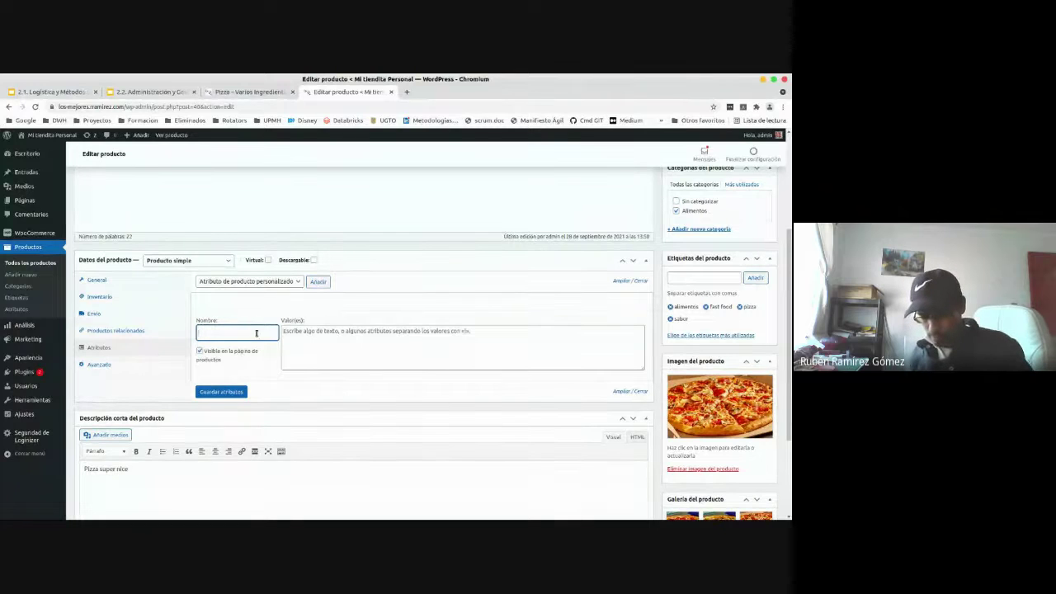
{"action": "type", "text": "T"}
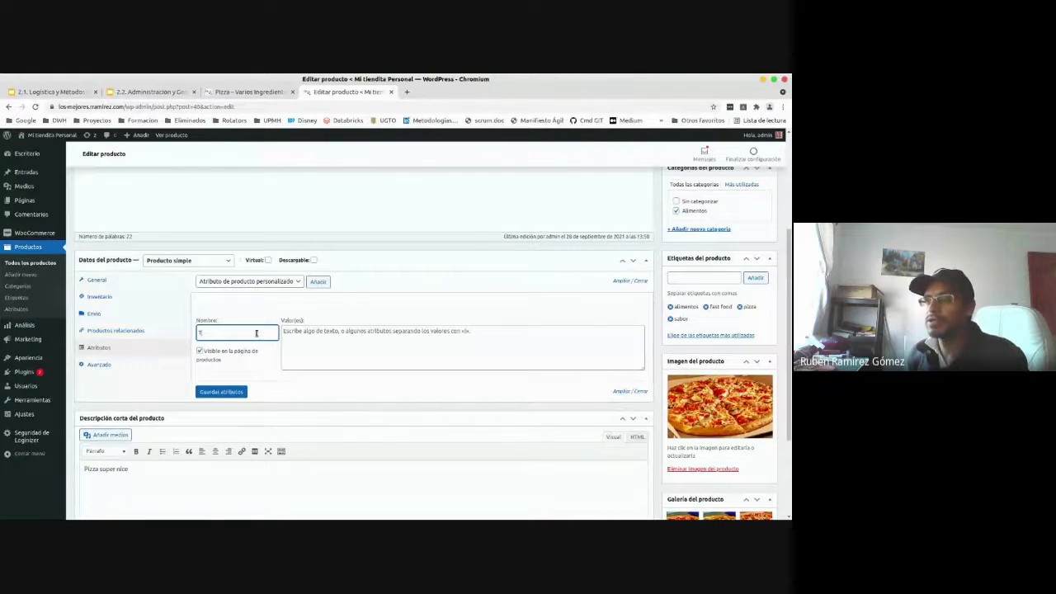
{"action": "type", "text": "amaño"}
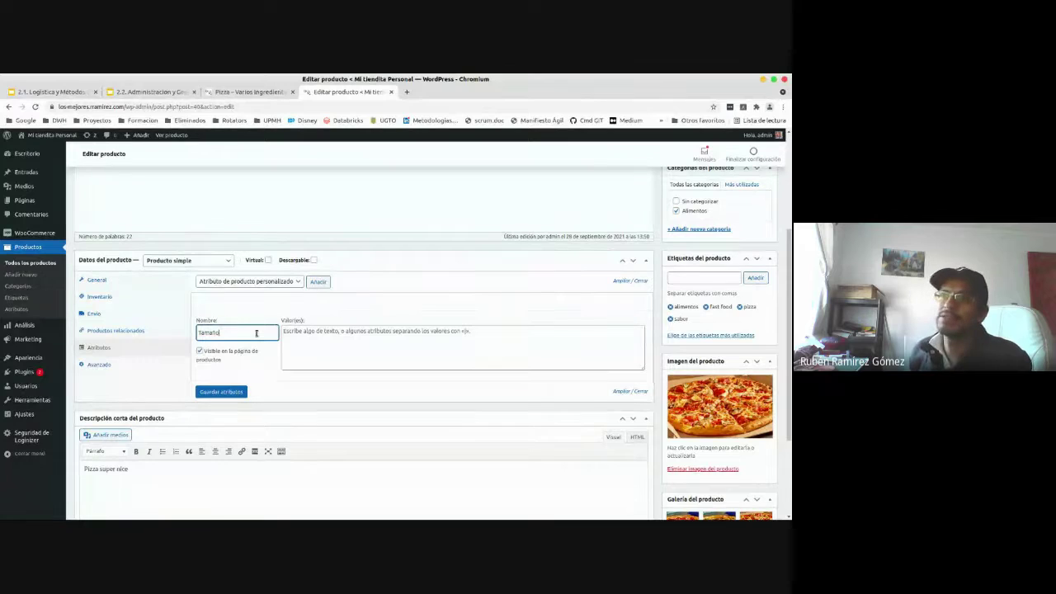
{"action": "left_click", "coordinate": [305, 342]}
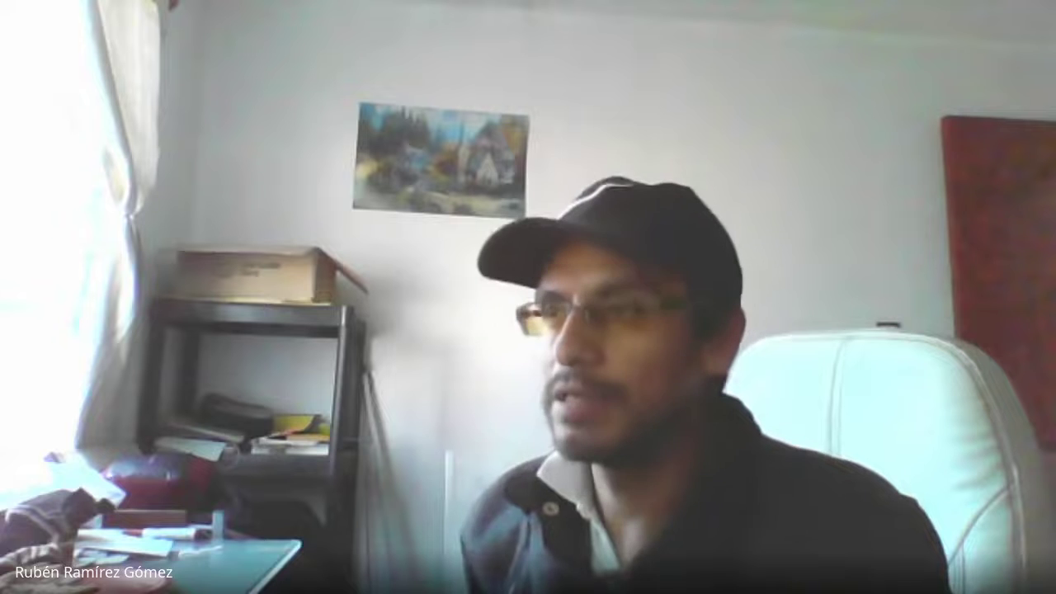
{"action": "type", "text": "individual"}
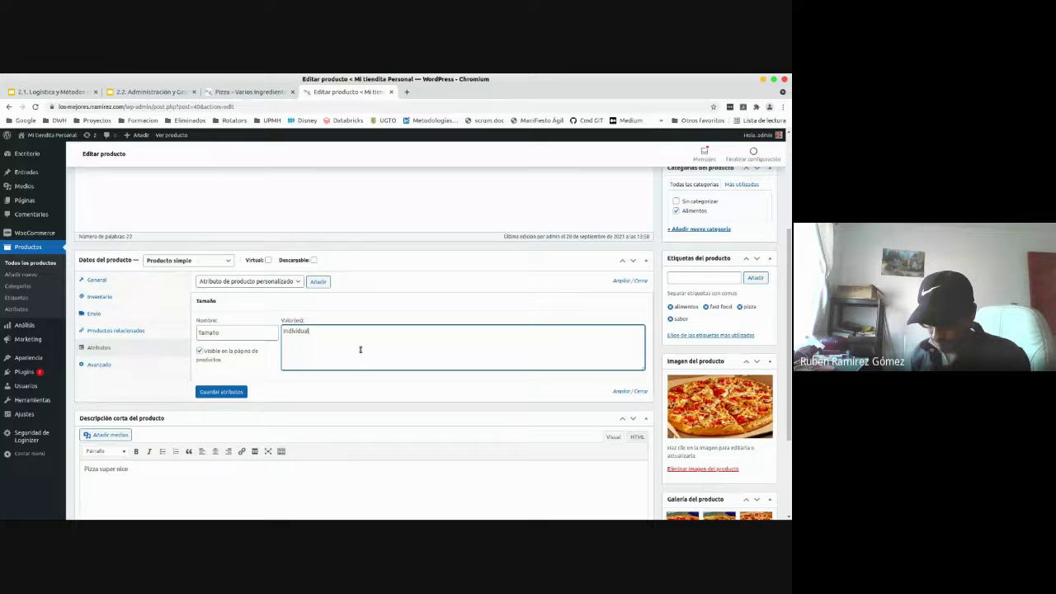
{"action": "type", "text": ","}
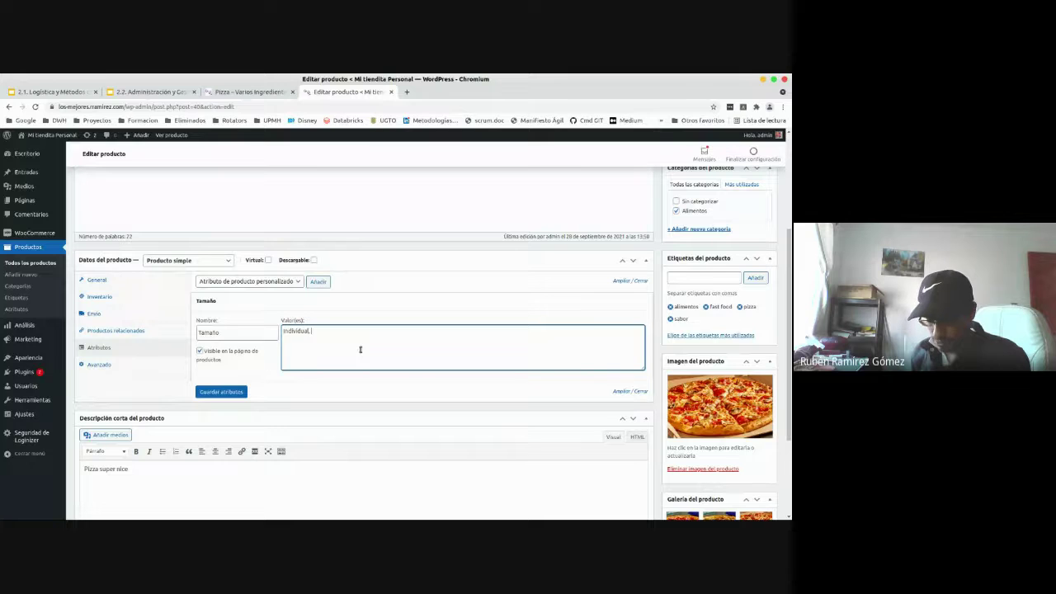
{"action": "type", "text": " Mediana"}
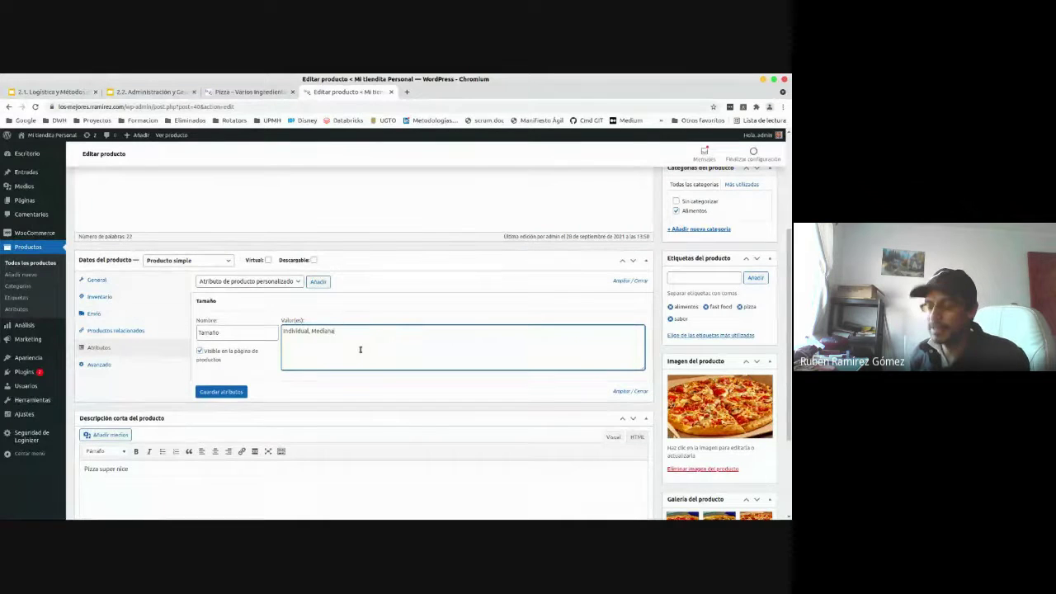
{"action": "type", "text": ", Gra"}
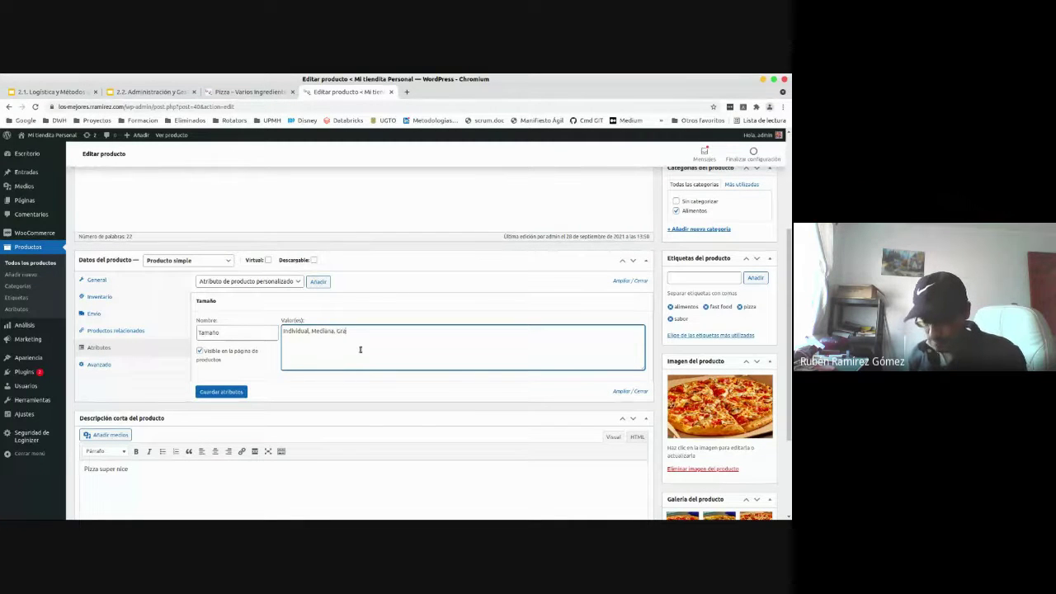
{"action": "type", "text": "nde, F"}
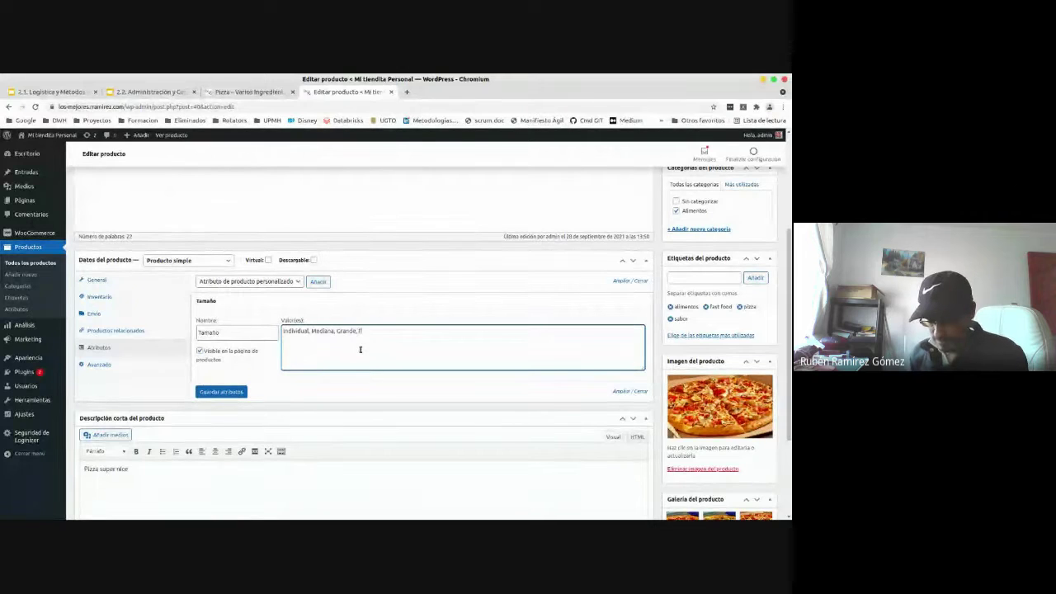
{"action": "type", "text": "amiliar, ExtraGrande"}
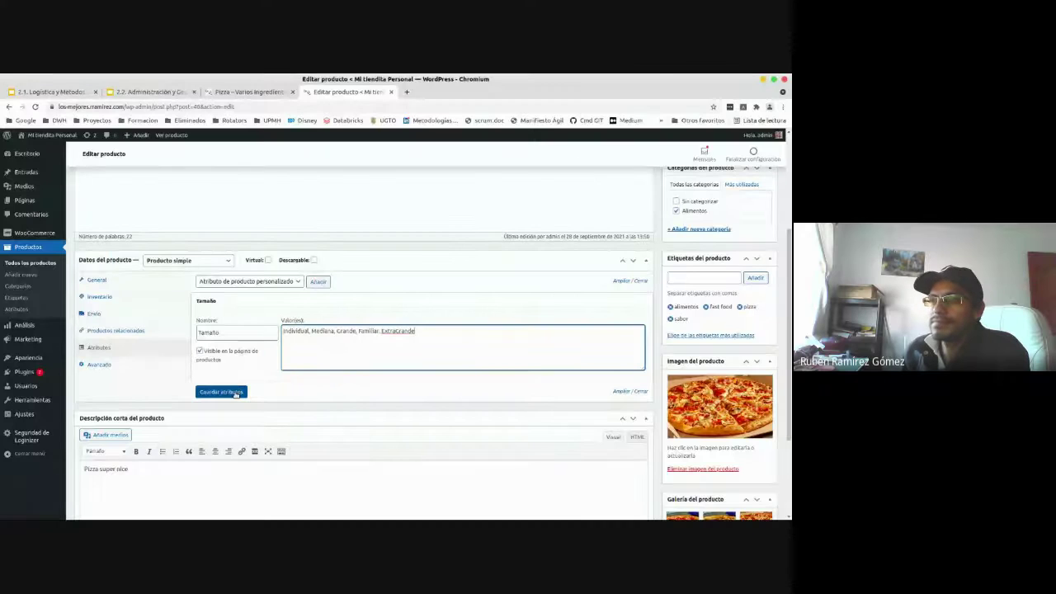
{"action": "left_click", "coordinate": [235, 393]}
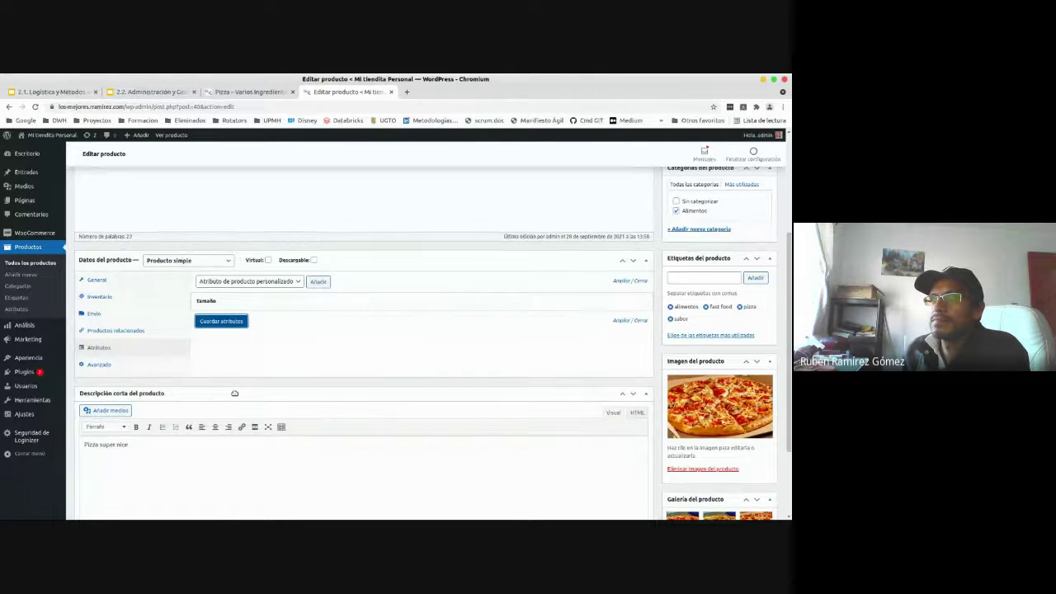
- Expand the saved Tamaño attribute and add a second blank custom attribute row
{"action": "mouse_move", "coordinate": [213, 305]}
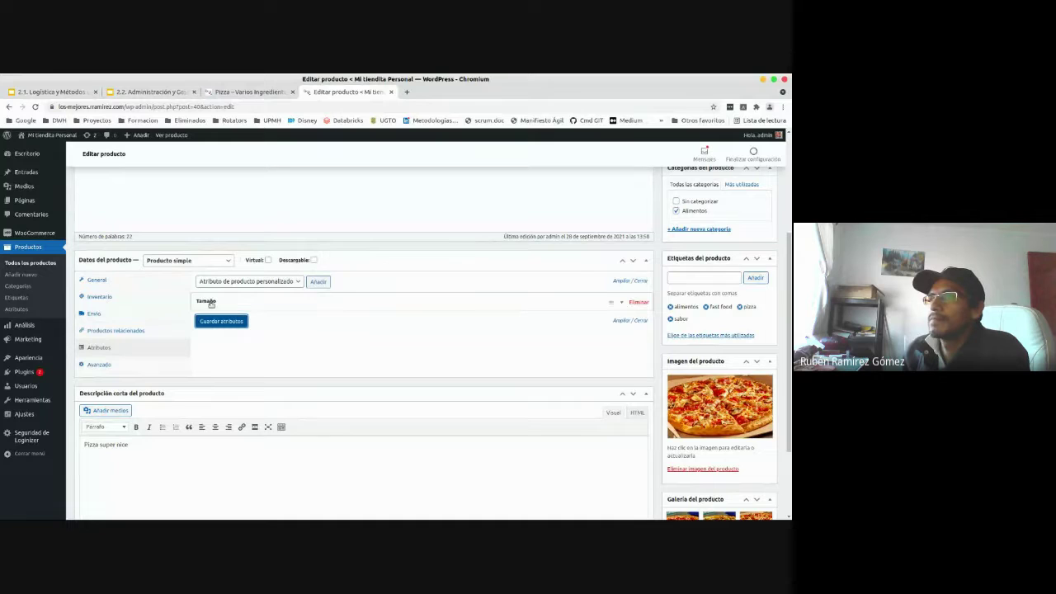
{"action": "left_click", "coordinate": [624, 305]}
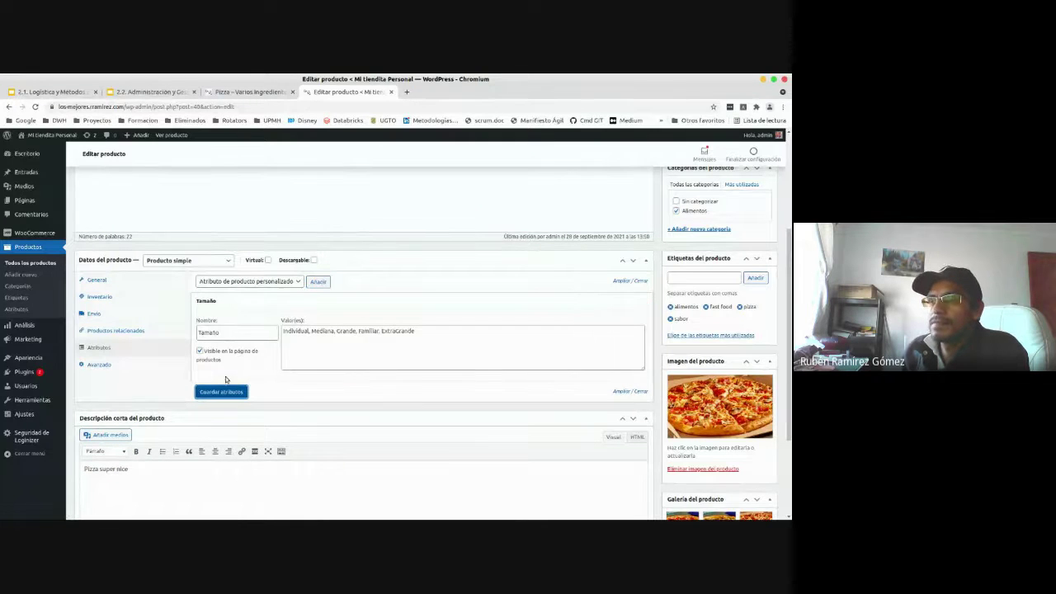
{"action": "left_click", "coordinate": [319, 282]}
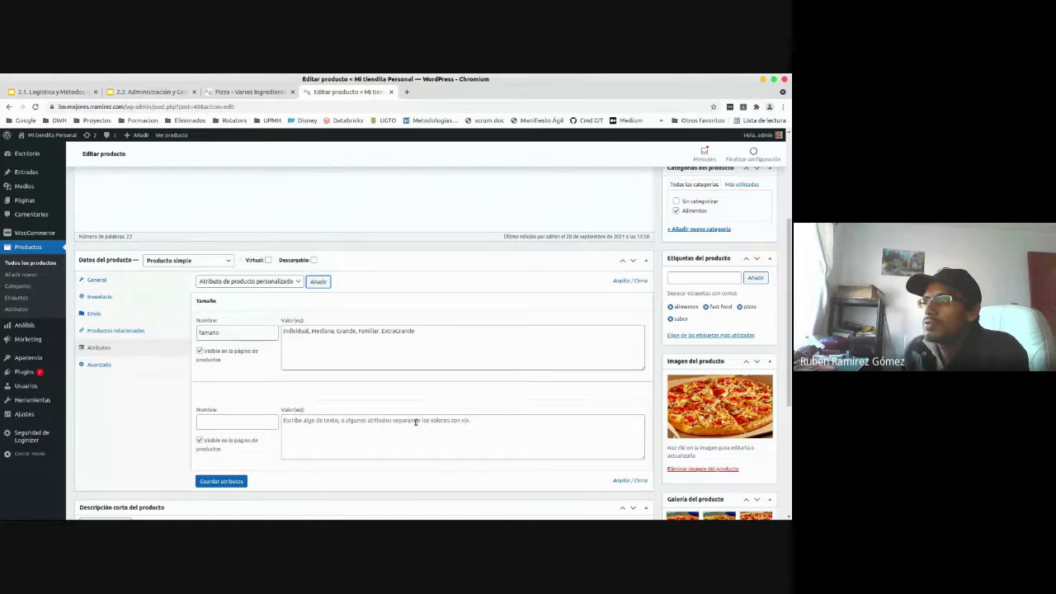
- Replace the commas between the Tamaño values with | separators
{"action": "left_click", "coordinate": [310, 331]}
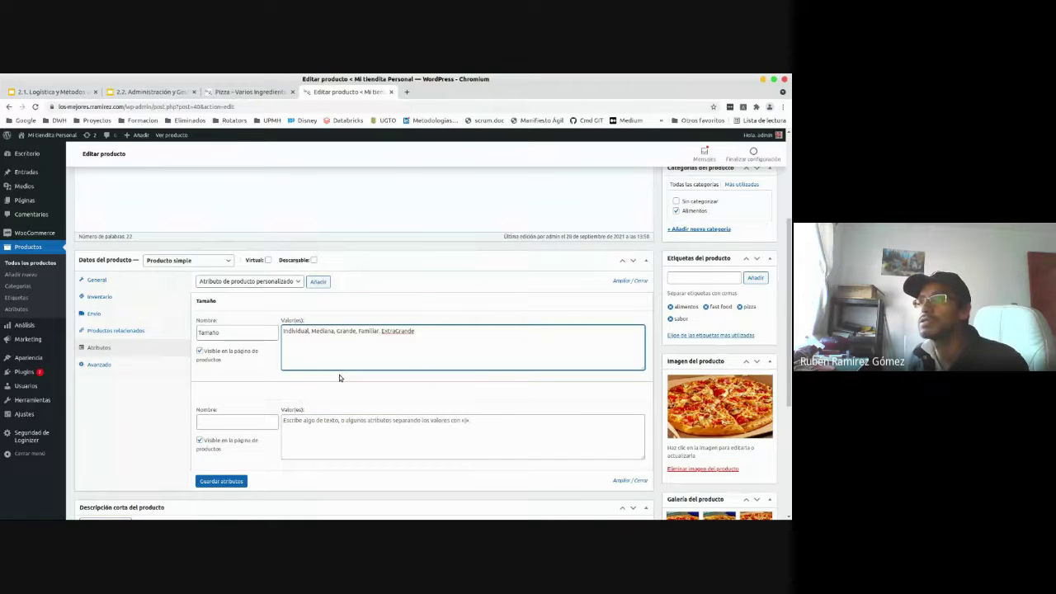
{"action": "key", "text": "Delete"}
{"action": "key", "text": "Delete"}
{"action": "type", "text": "|"}
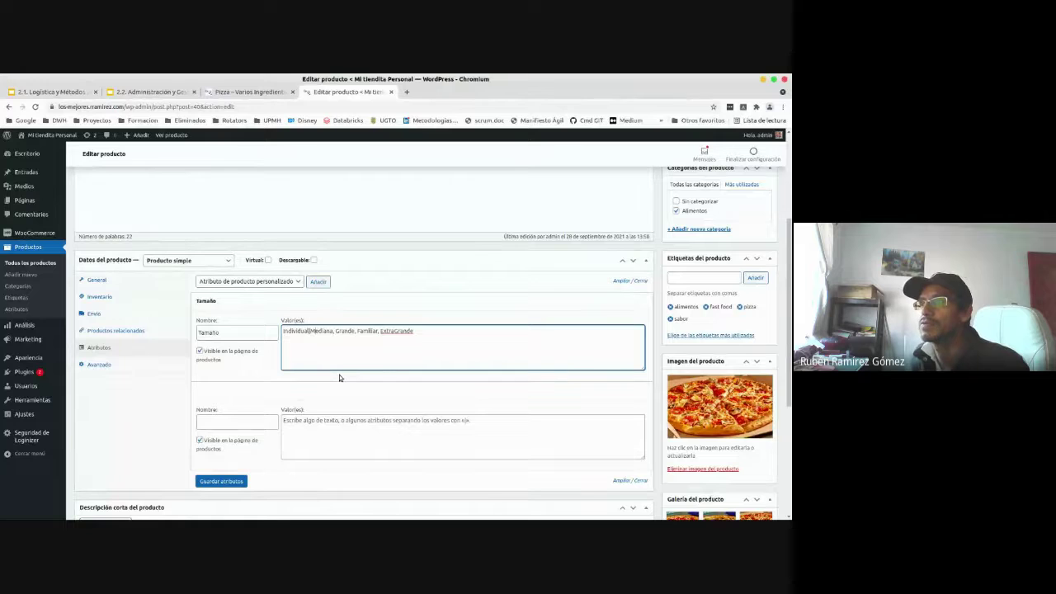
{"action": "key", "text": "Delete"}
{"action": "key", "text": "Delete"}
{"action": "type", "text": "|"}
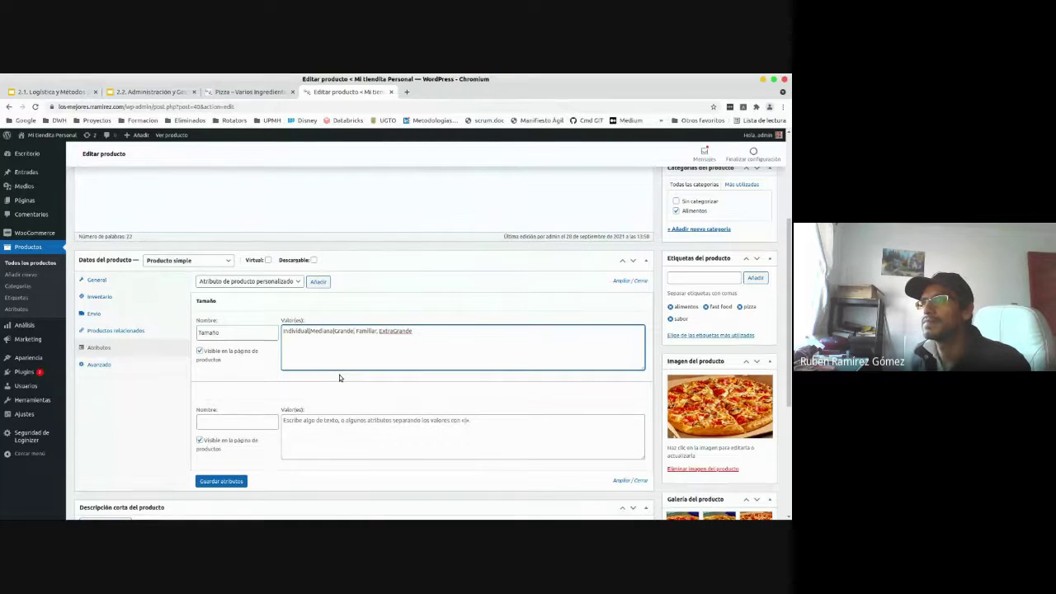
{"action": "key", "text": "BackSpace"}
{"action": "key", "text": "BackSpace"}
{"action": "type", "text": "|"}
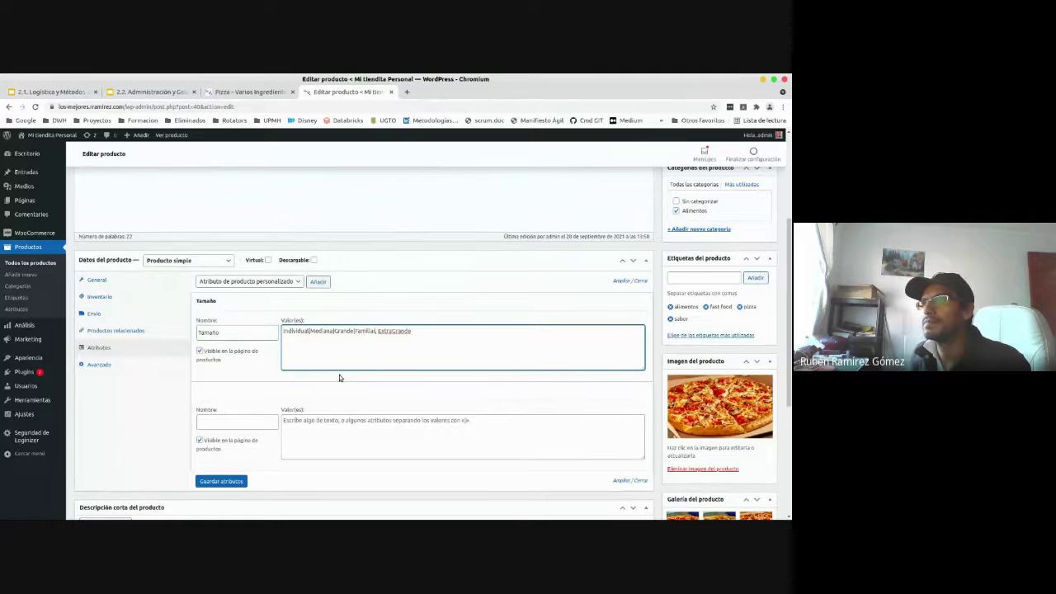
{"action": "key", "text": "Delete"}
{"action": "key", "text": "Delete"}
{"action": "type", "text": "|"}
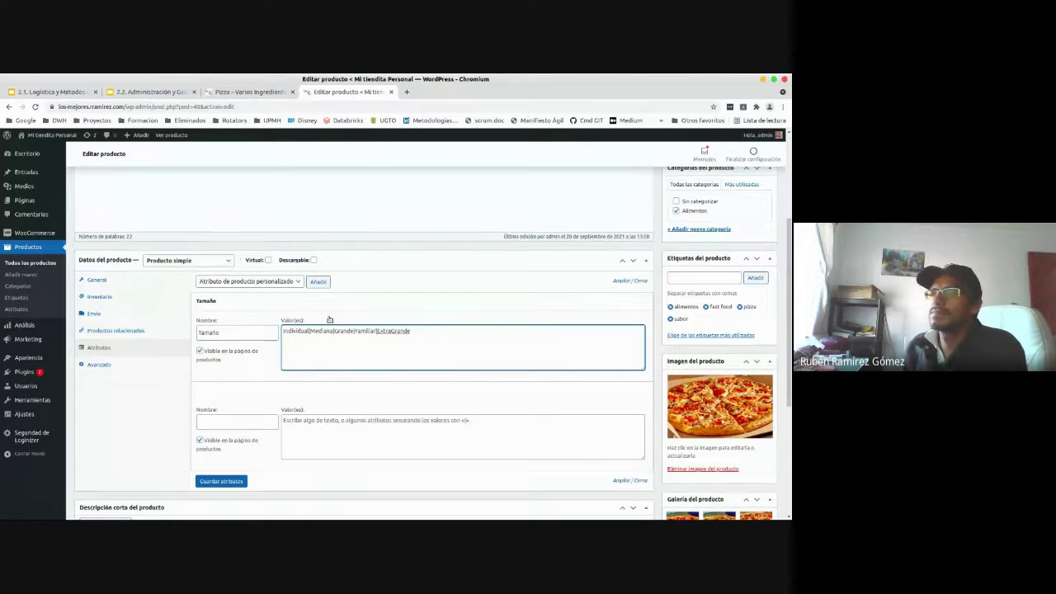
{"action": "scroll", "coordinate": [350, 330], "scroll_direction": "down", "scroll_amount": 2}
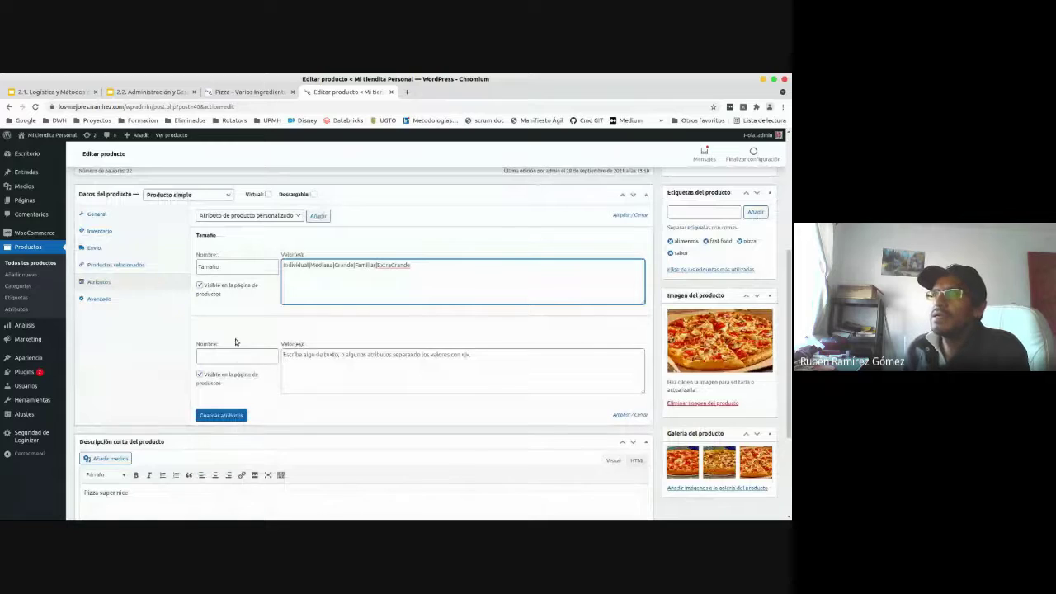
{"action": "left_click", "coordinate": [245, 356]}
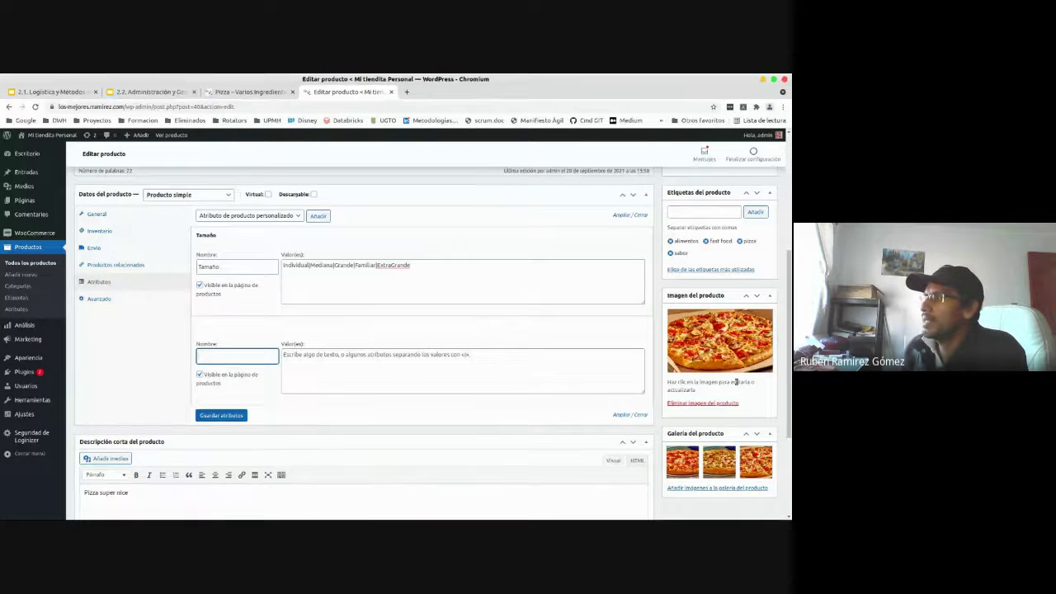
- Give the Ingrediente Principal attribute the values Carnes Frias|Peperoni|Hawaiiana|Otro
{"action": "scroll", "coordinate": [737, 382], "scroll_direction": "down", "scroll_amount": 1}
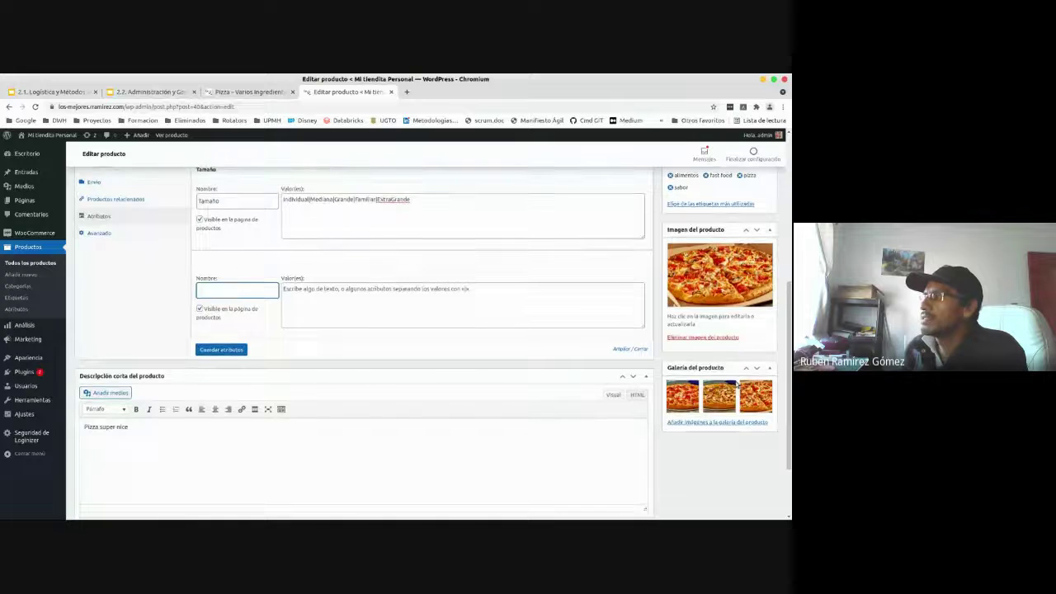
{"action": "scroll", "coordinate": [737, 385], "scroll_direction": "up", "scroll_amount": 1}
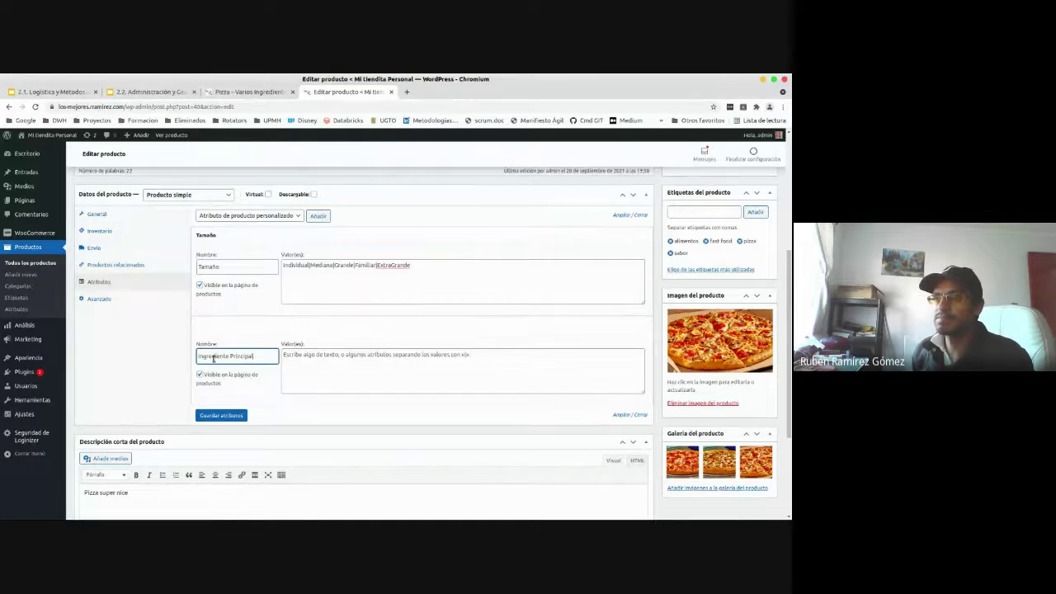
{"action": "key", "text": "Tab"}
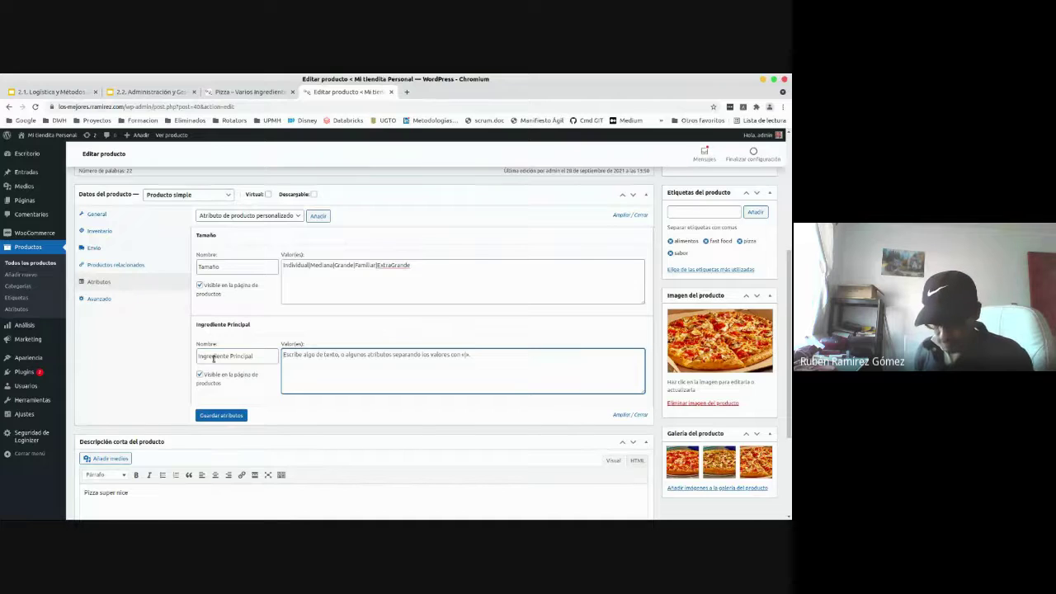
{"action": "type", "text": "Carne"}
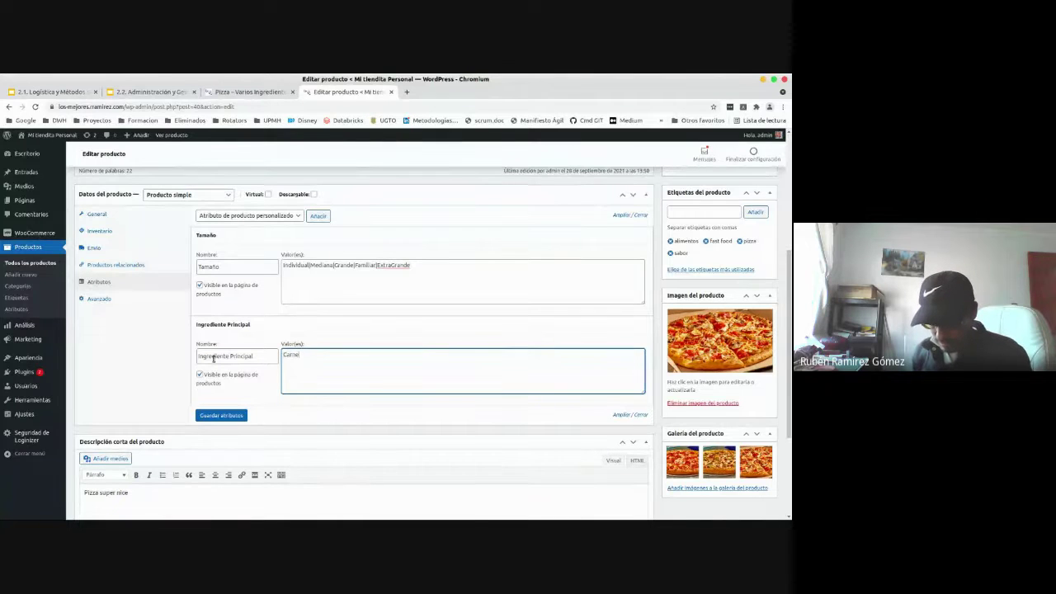
{"action": "type", "text": "s Frias"}
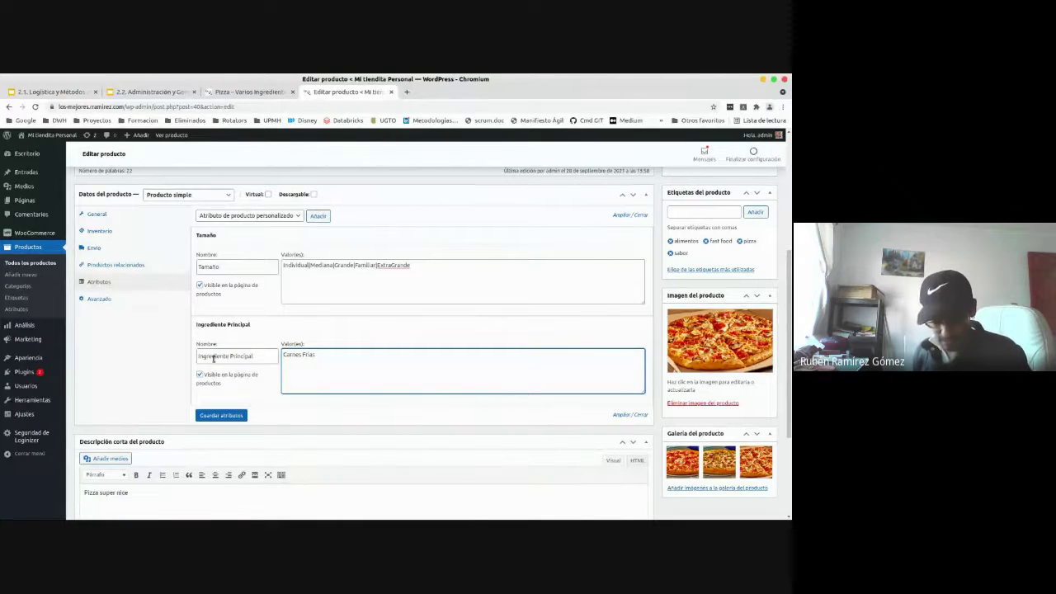
{"action": "type", "text": "|Peperoni|Hawaiiana|"}
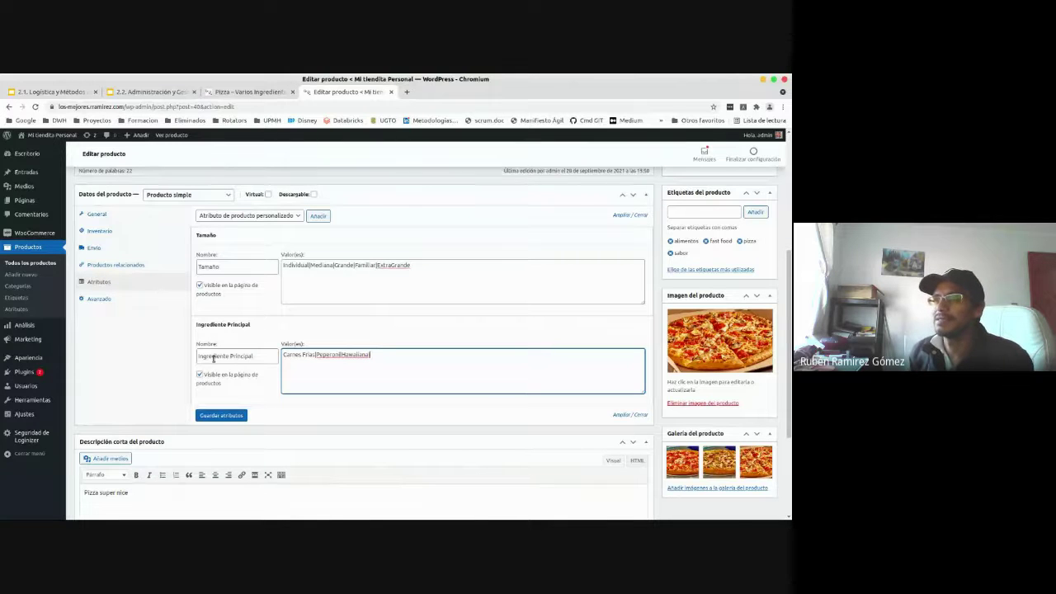
{"action": "type", "text": "Q"}
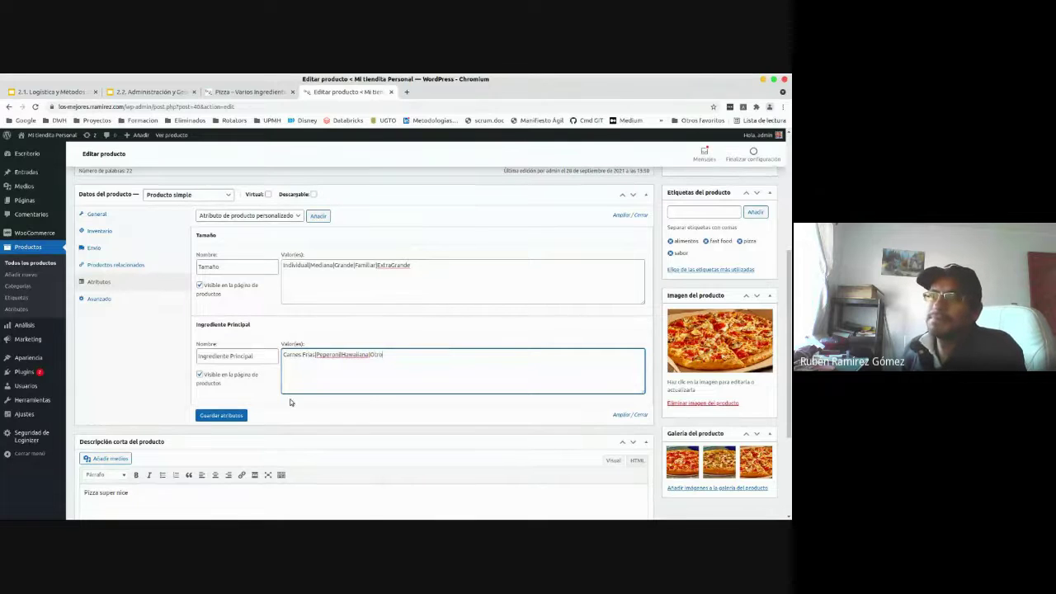
- Save both attributes, check the Tamaño sizes, then return to the pizza product page tab
{"action": "left_click", "coordinate": [225, 416]}
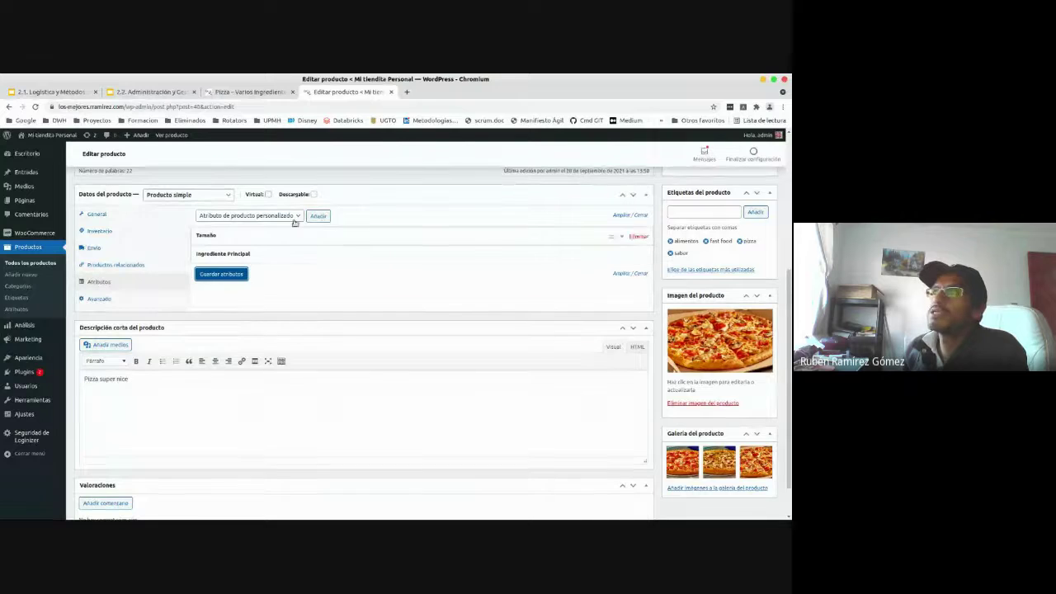
{"action": "mouse_move", "coordinate": [629, 241]}
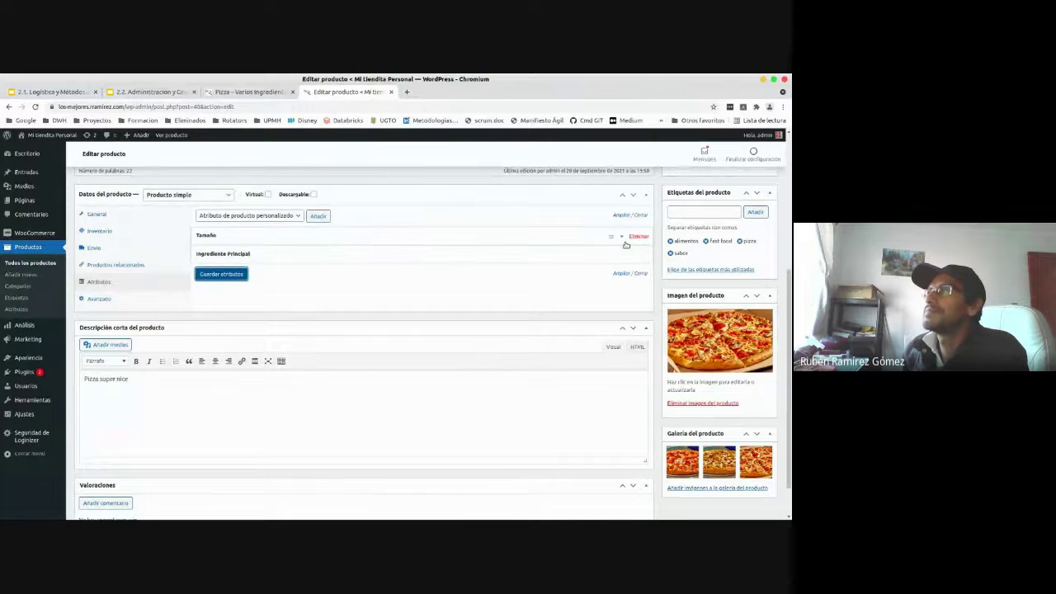
{"action": "left_click", "coordinate": [614, 240]}
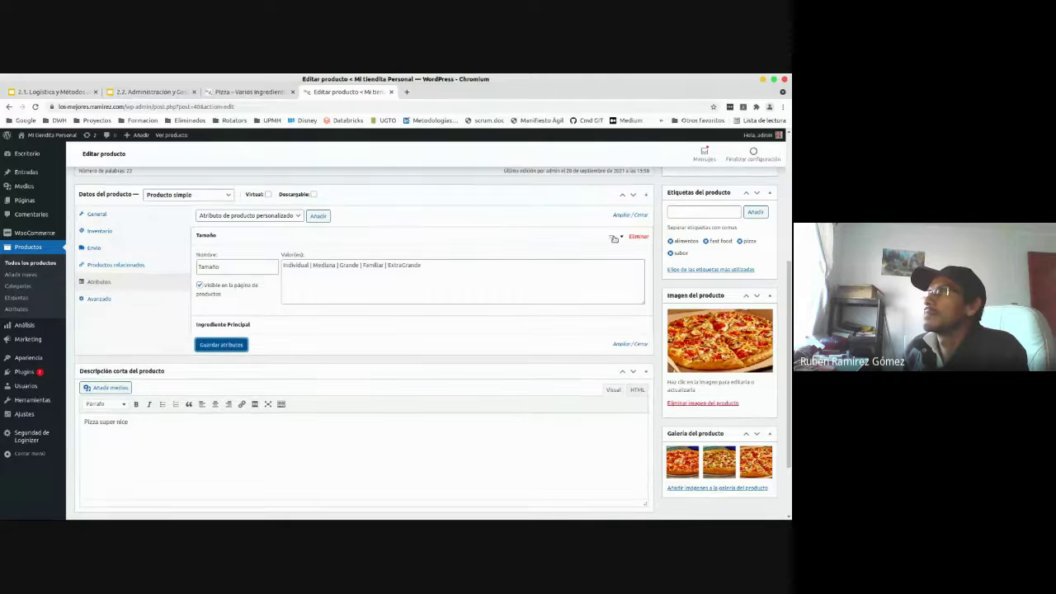
{"action": "left_click", "coordinate": [598, 243]}
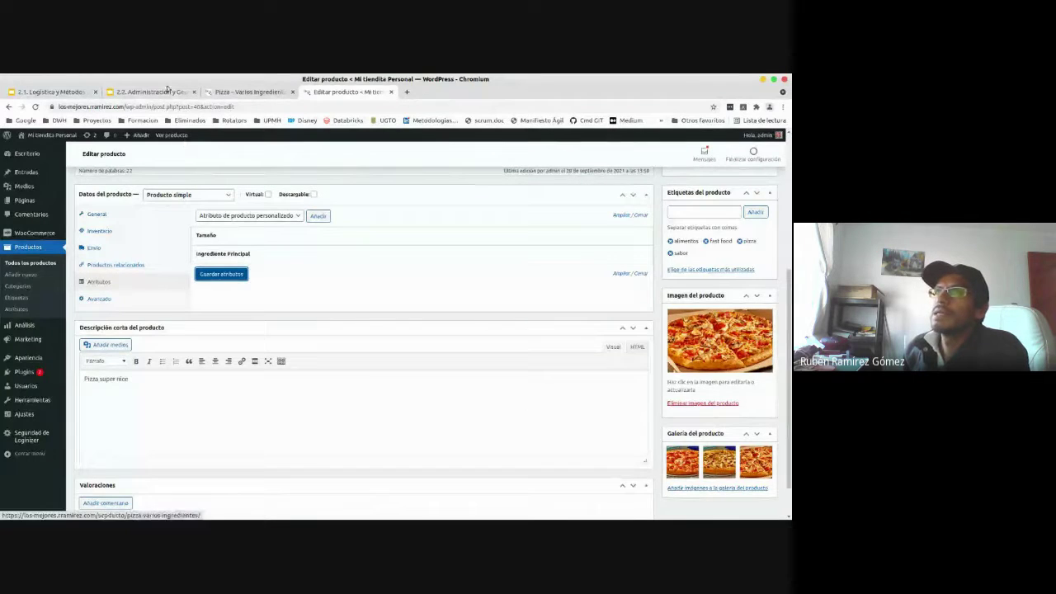
{"action": "left_click", "coordinate": [221, 93]}
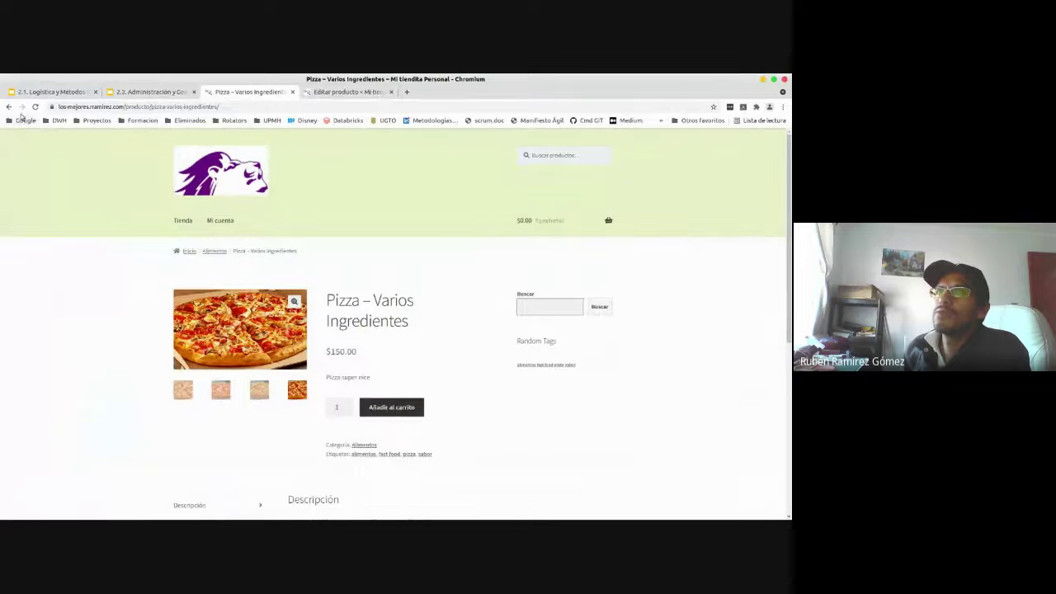
- Reload the pizza page and show Información adicional listing Tamaño and Ingrediente Principal values
{"action": "left_click", "coordinate": [35, 108]}
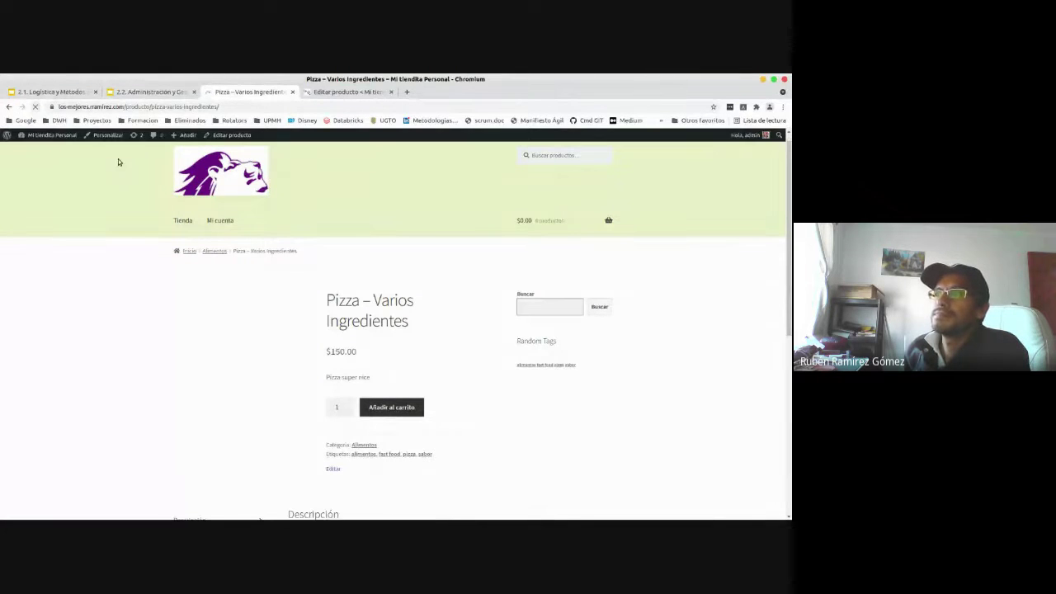
{"action": "scroll", "coordinate": [430, 357], "scroll_direction": "down", "scroll_amount": 3}
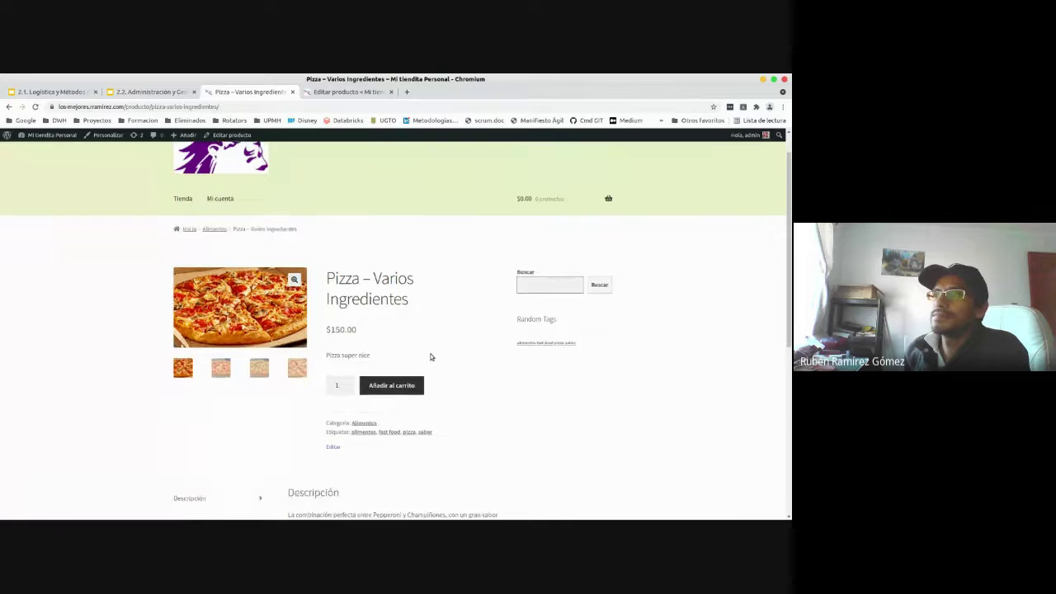
{"action": "scroll", "coordinate": [444, 378], "scroll_direction": "down", "scroll_amount": 1}
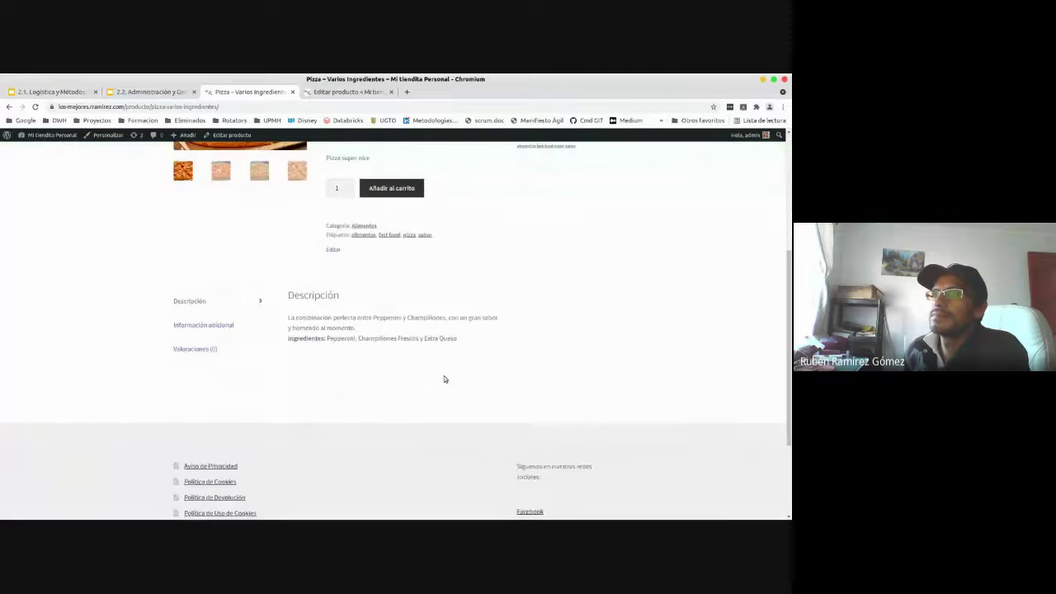
{"action": "left_click", "coordinate": [206, 325]}
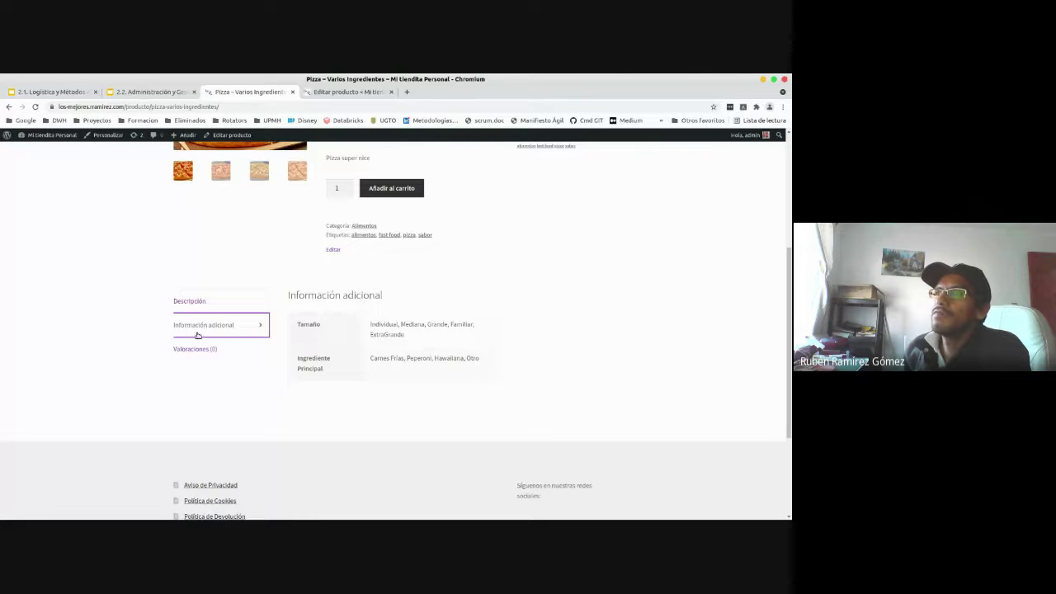
{"action": "left_click_drag", "start_coordinate": [377, 330], "coordinate": [441, 338]}
{"action": "left_click", "coordinate": [441, 338]}
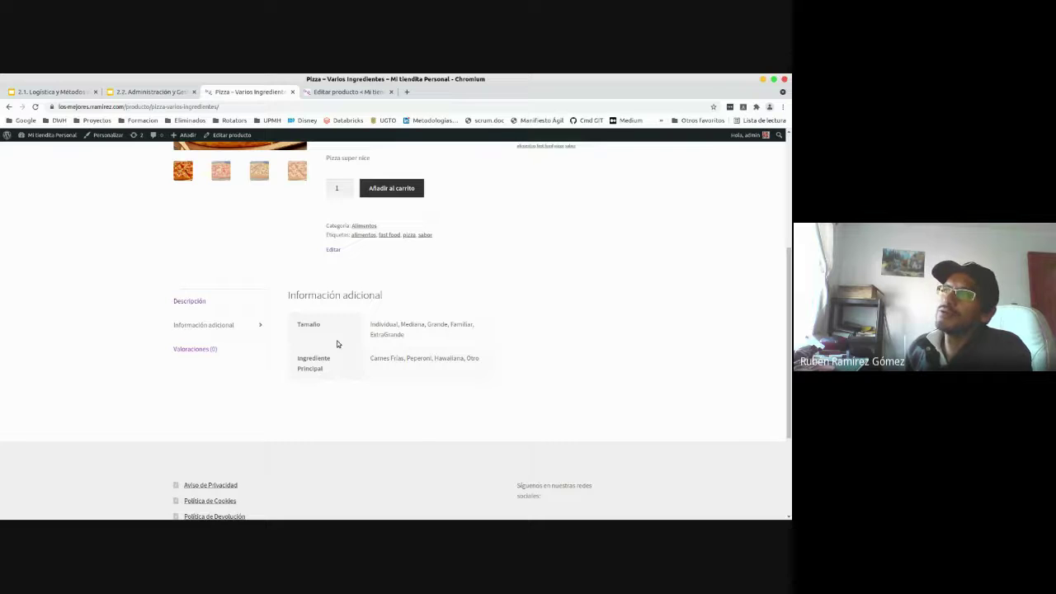
{"action": "scroll", "coordinate": [464, 402], "scroll_direction": "up", "scroll_amount": 5}
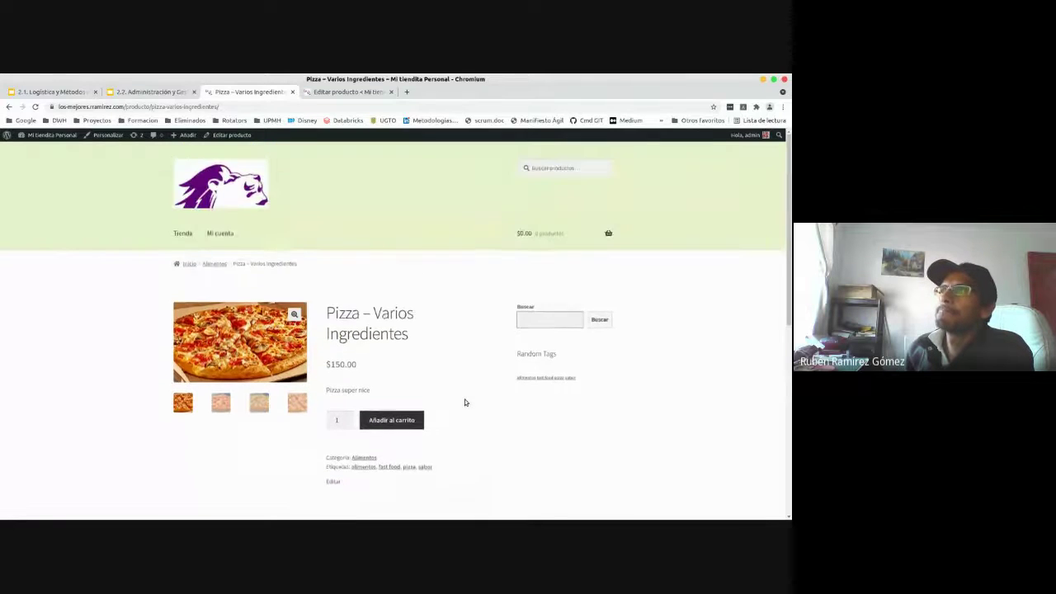
{"action": "scroll", "coordinate": [464, 402], "scroll_direction": "down", "scroll_amount": 1}
{"action": "scroll", "coordinate": [464, 402], "scroll_direction": "up", "scroll_amount": 1}
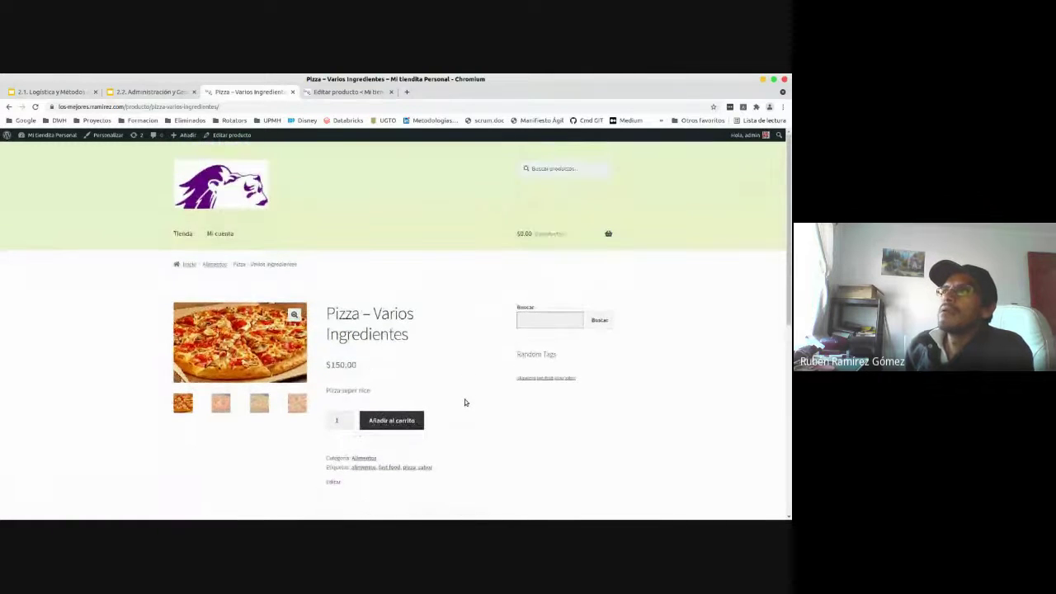
{"action": "scroll", "coordinate": [465, 402], "scroll_direction": "down", "scroll_amount": 4}
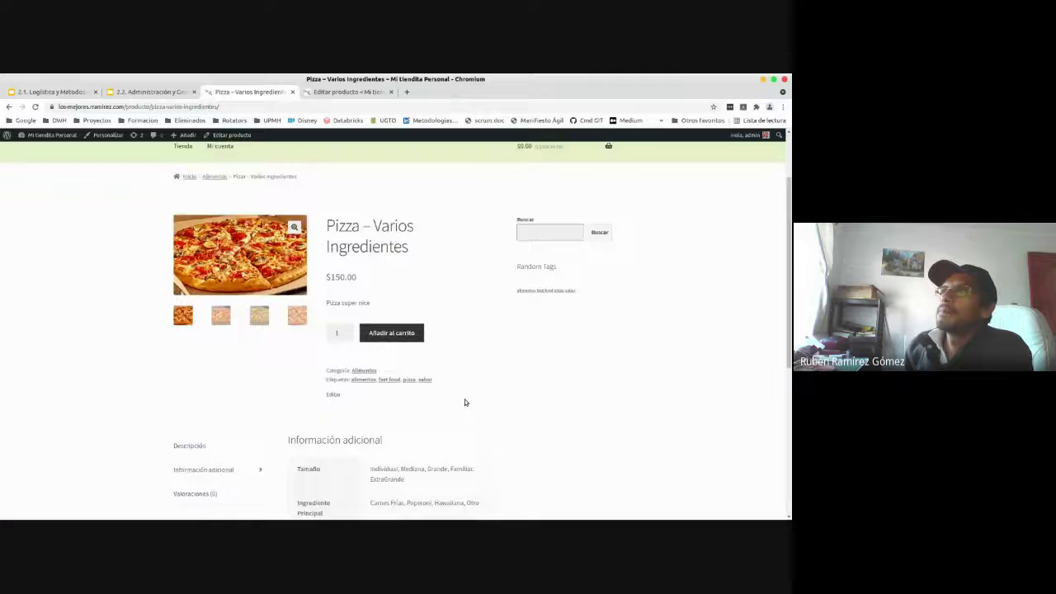
- Return to the Editar producto tab, then open the WooCommerce Inicio setup checklist
{"action": "left_click", "coordinate": [348, 92]}
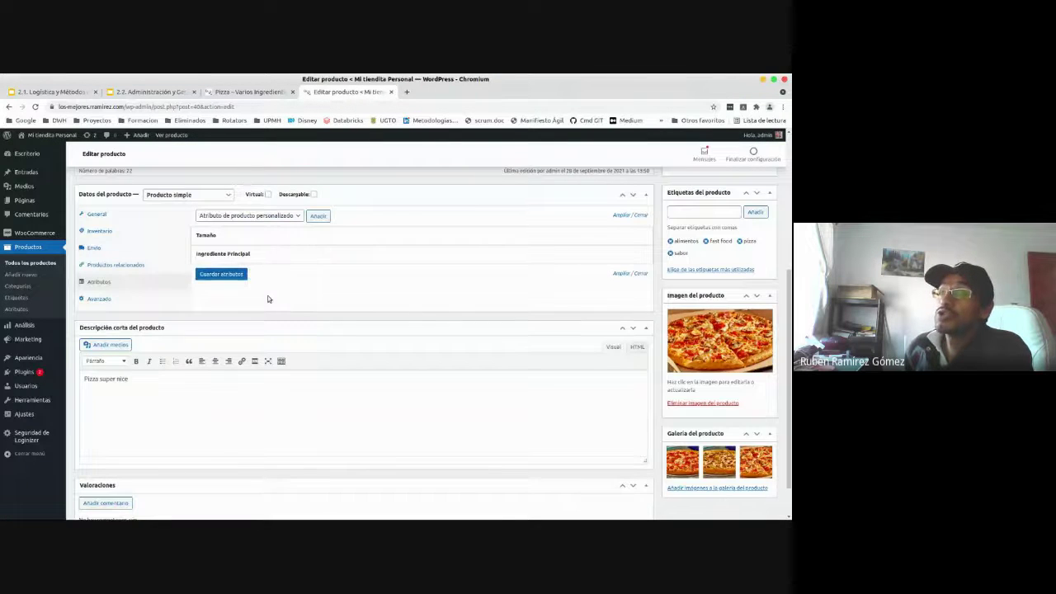
{"action": "scroll", "coordinate": [268, 298], "scroll_direction": "up", "scroll_amount": 4}
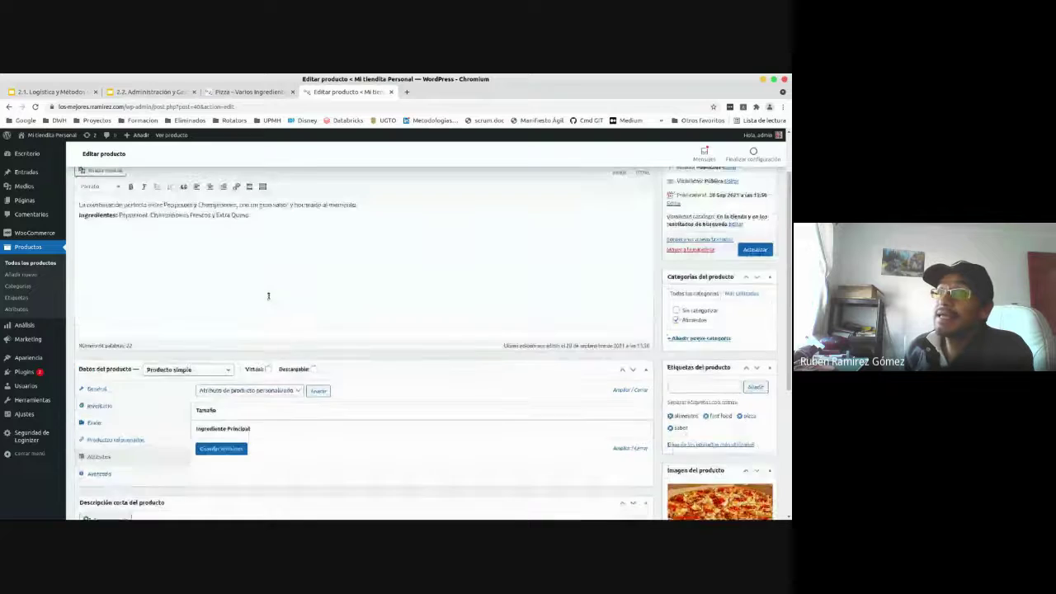
{"action": "scroll", "coordinate": [269, 295], "scroll_direction": "up", "scroll_amount": 1}
{"action": "scroll", "coordinate": [272, 293], "scroll_direction": "up", "scroll_amount": 1}
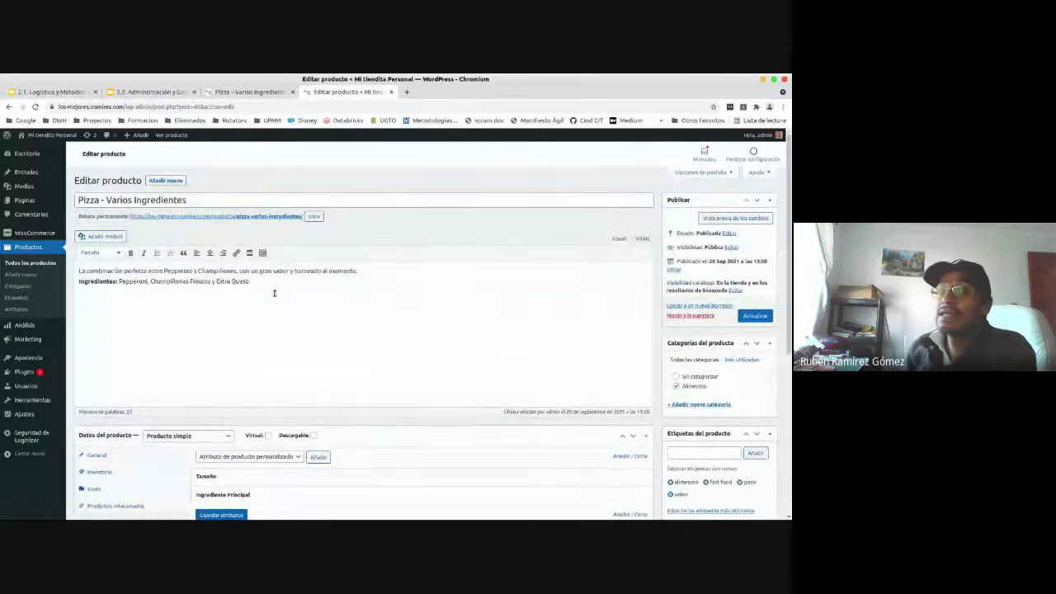
{"action": "scroll", "coordinate": [289, 332], "scroll_direction": "down", "scroll_amount": 3}
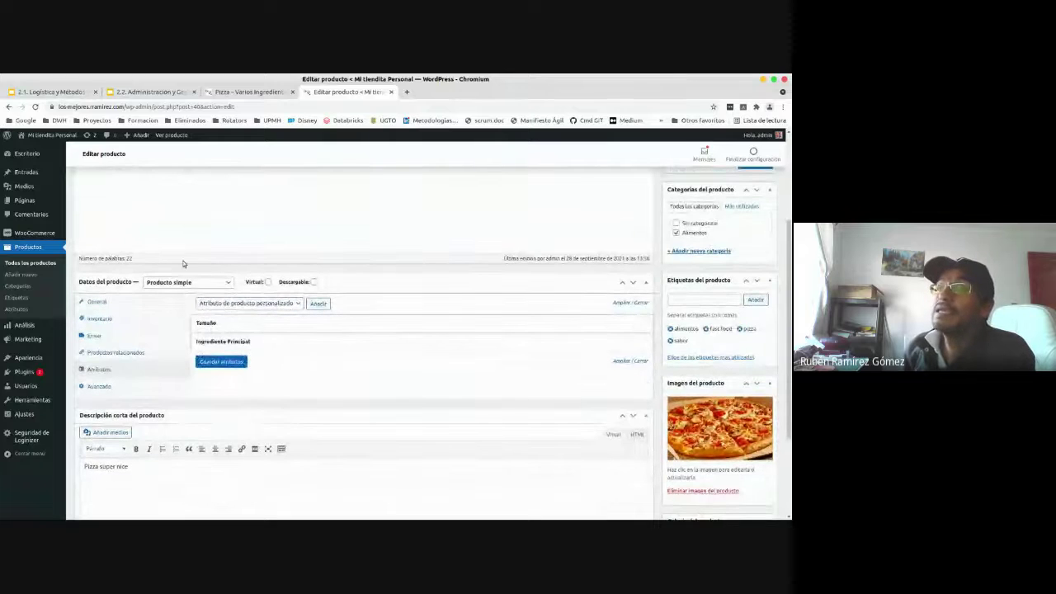
{"action": "scroll", "coordinate": [139, 383], "scroll_direction": "down", "scroll_amount": 1}
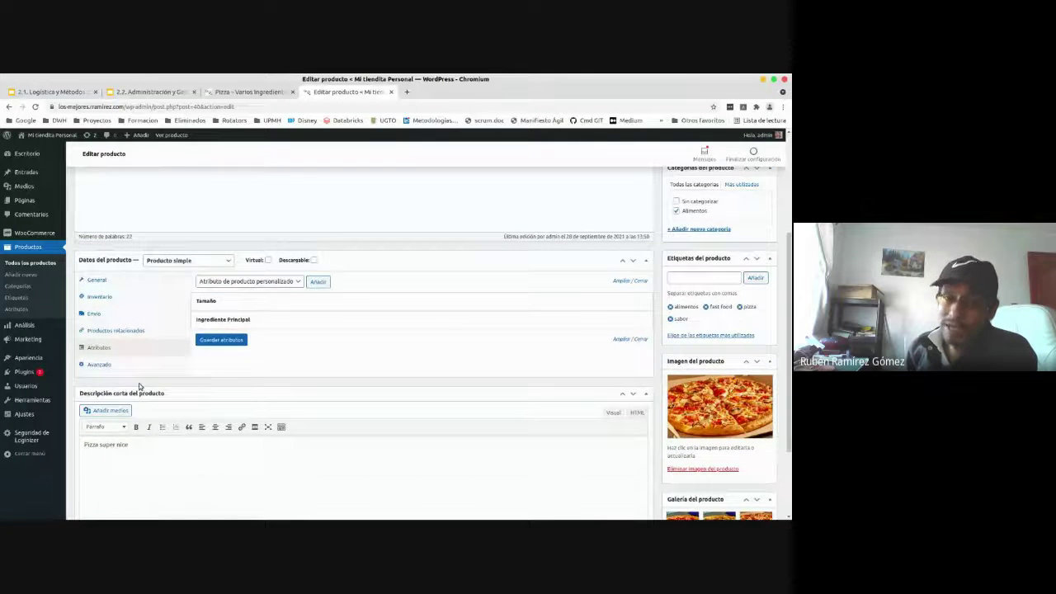
{"action": "scroll", "coordinate": [139, 383], "scroll_direction": "up", "scroll_amount": 2}
{"action": "scroll", "coordinate": [140, 384], "scroll_direction": "up", "scroll_amount": 3}
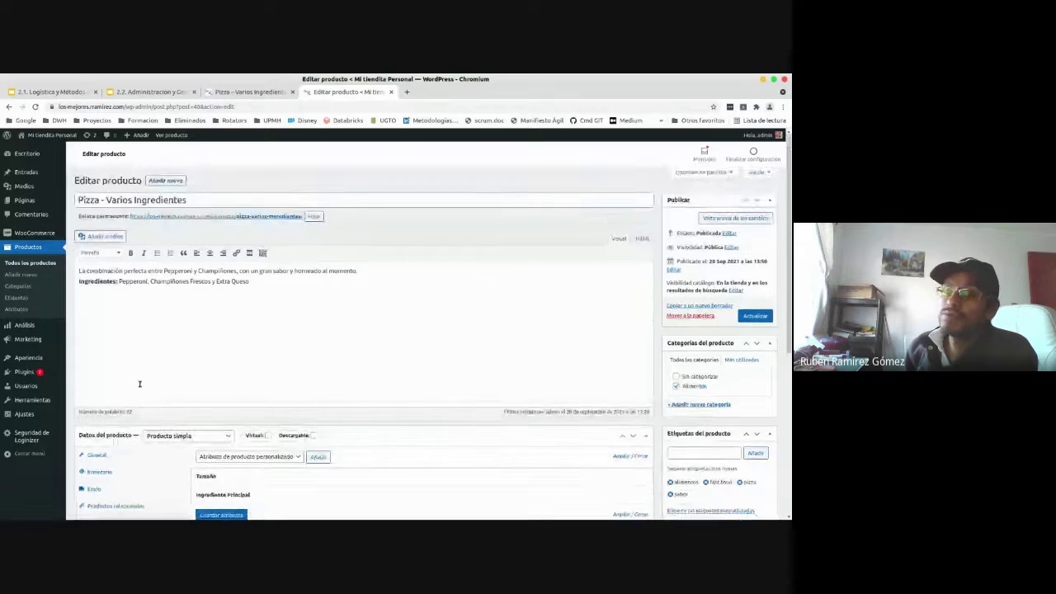
{"action": "scroll", "coordinate": [140, 384], "scroll_direction": "down", "scroll_amount": 3}
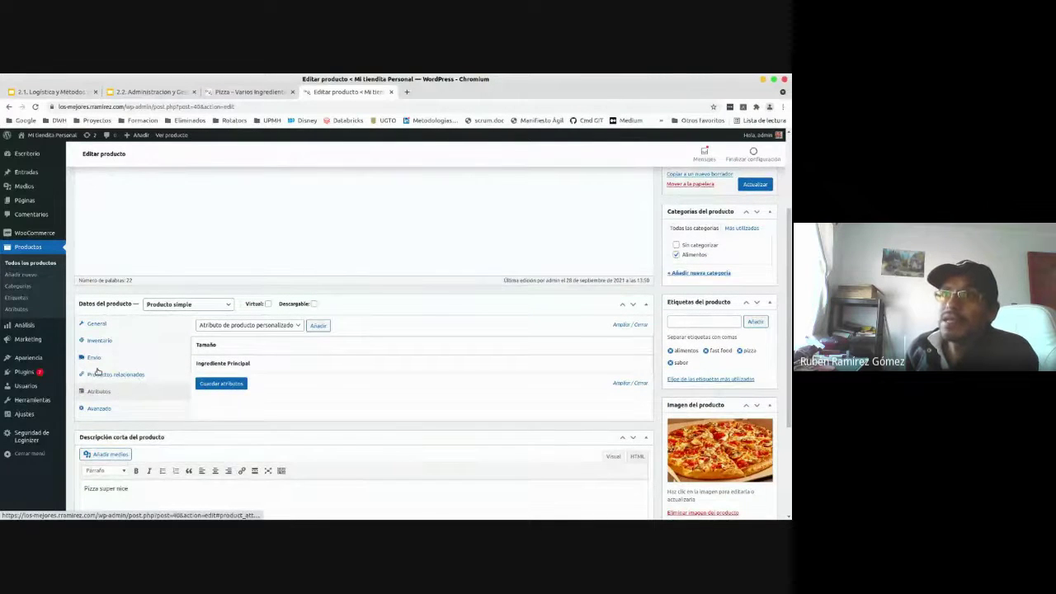
{"action": "left_click", "coordinate": [22, 235]}
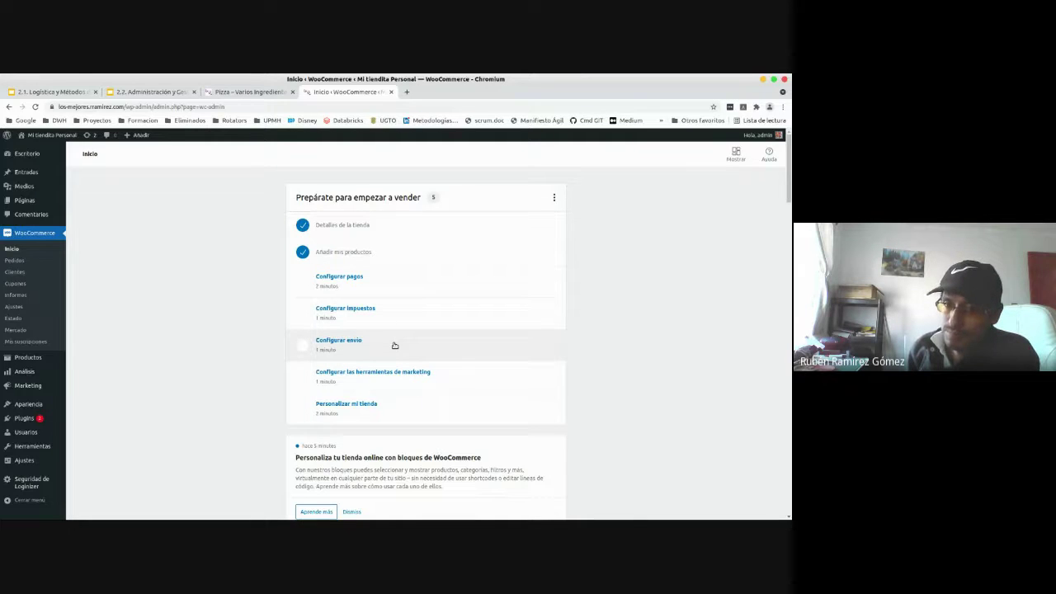
- From the payments setup task, install and activate the Stripe credit card gateway
{"action": "left_click", "coordinate": [339, 277]}
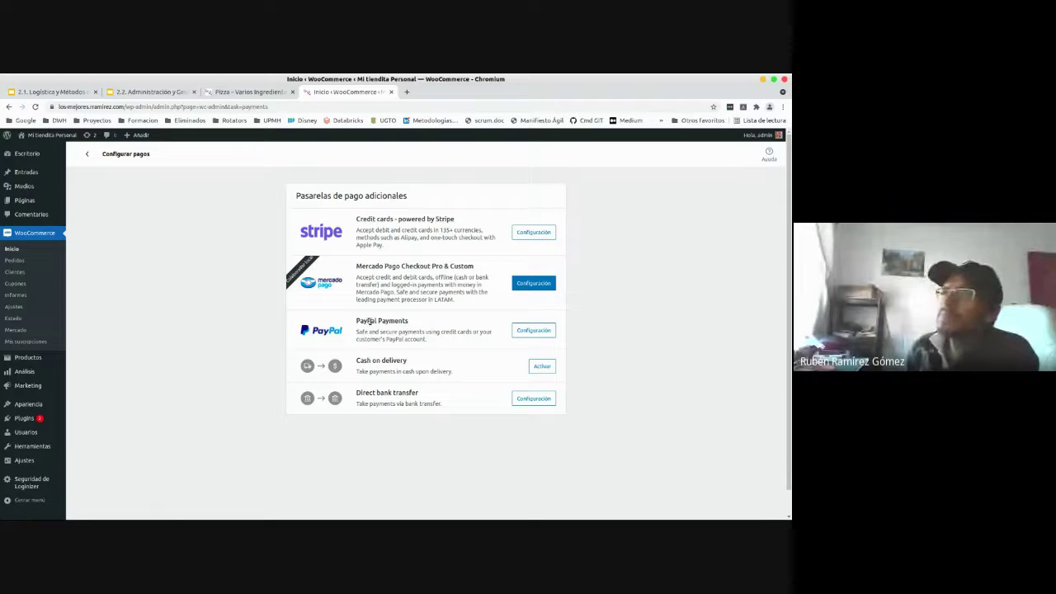
{"action": "left_click_drag", "start_coordinate": [355, 321], "coordinate": [411, 322]}
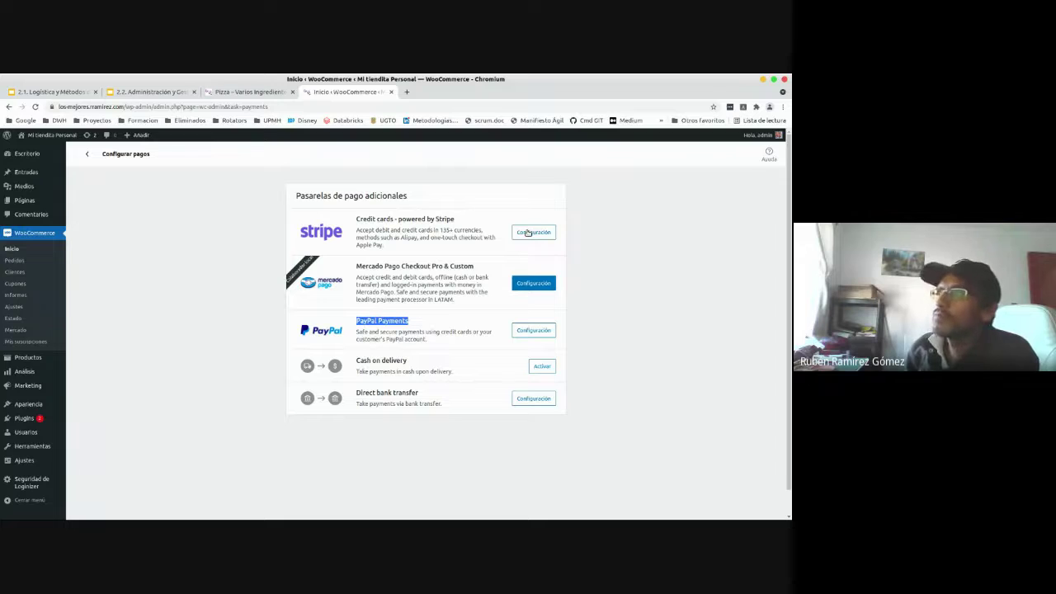
{"action": "left_click", "coordinate": [527, 234]}
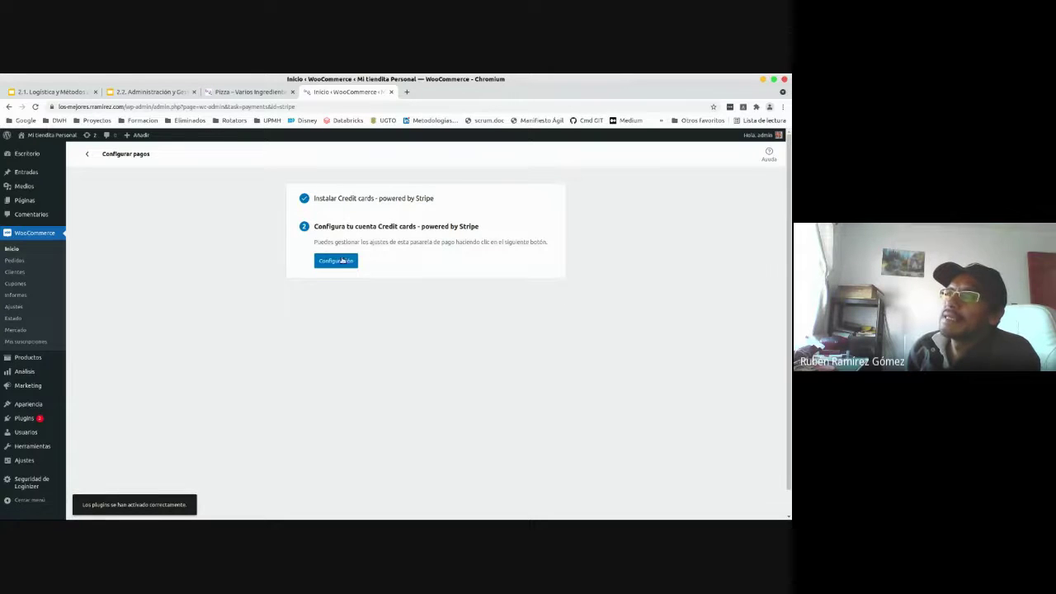
{"action": "left_click", "coordinate": [342, 262]}
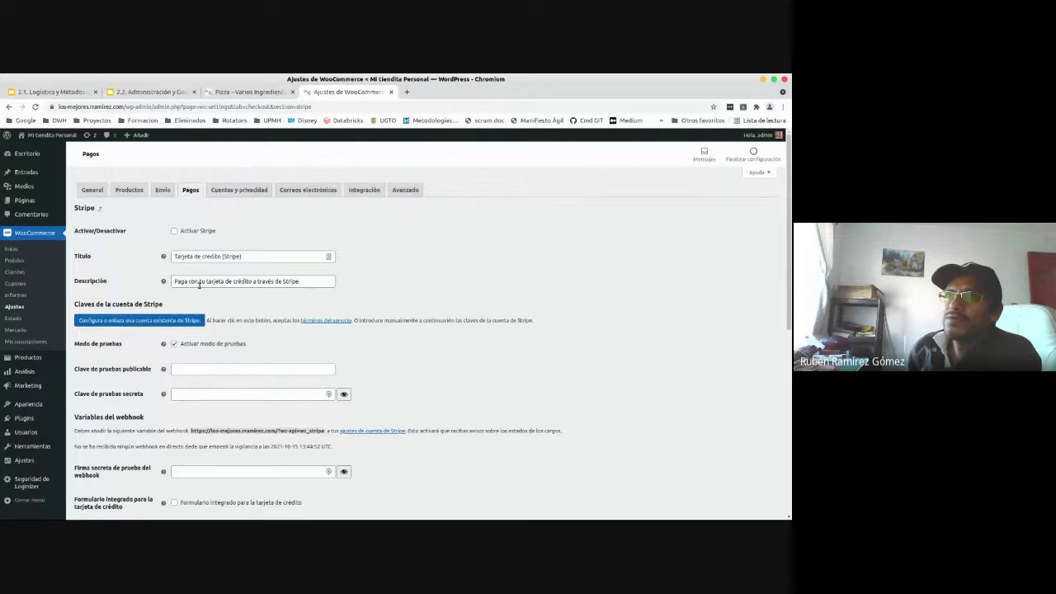
{"action": "left_click", "coordinate": [174, 232]}
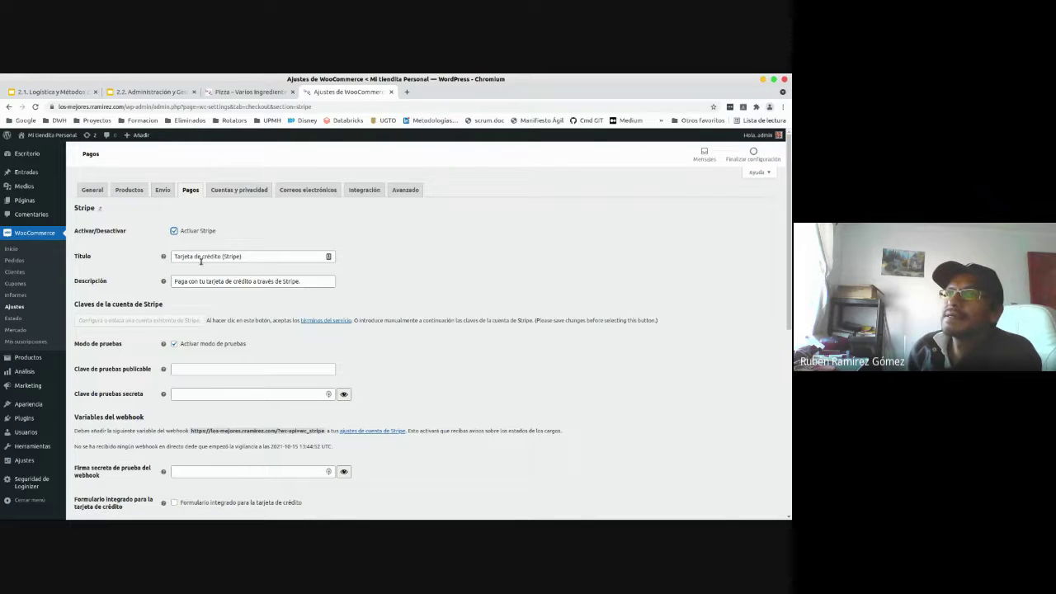
{"action": "left_click", "coordinate": [255, 257]}
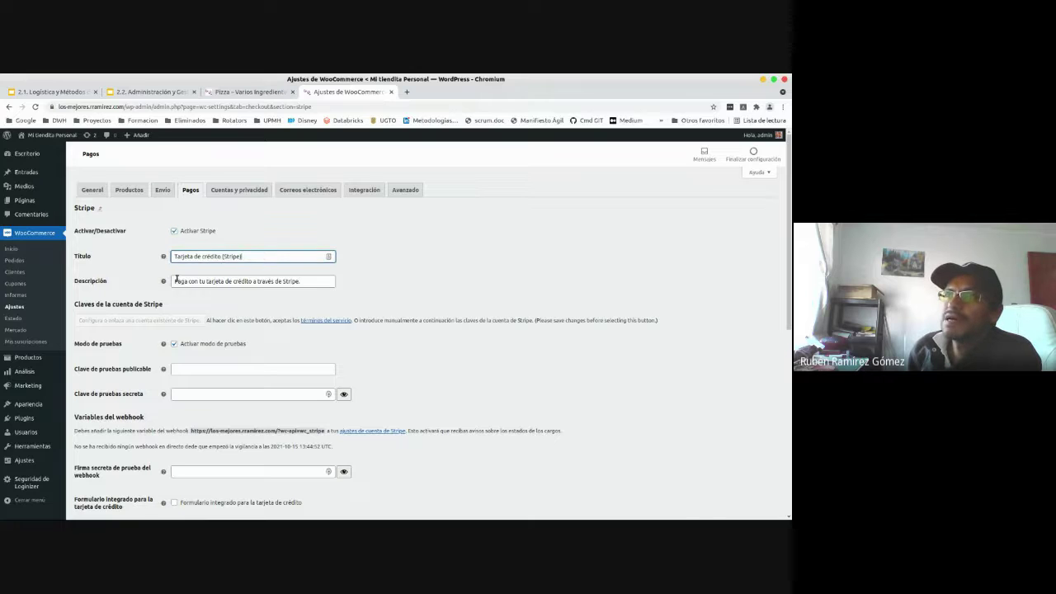
{"action": "left_click", "coordinate": [215, 366]}
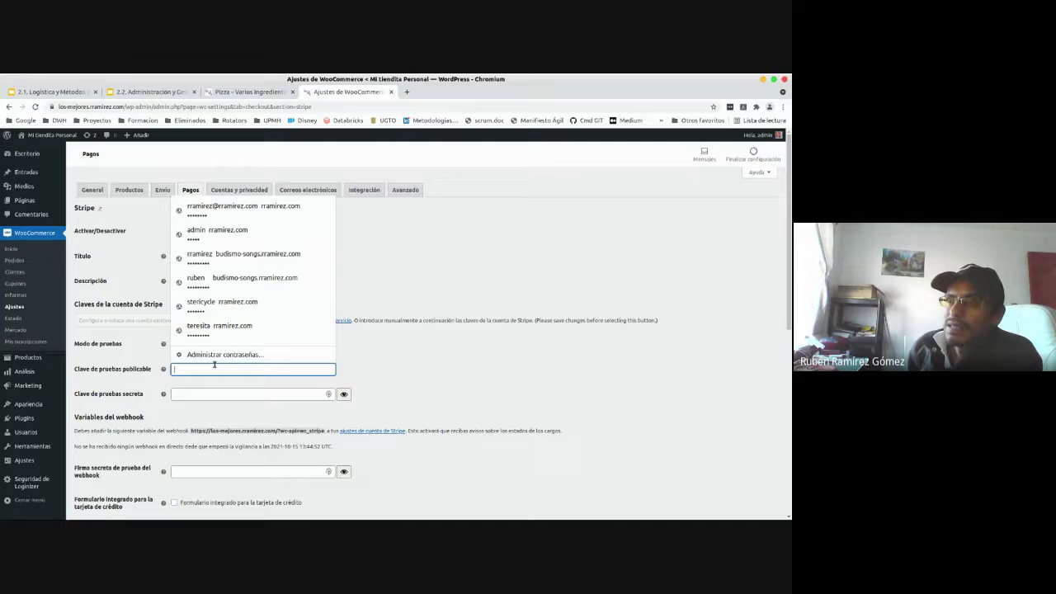
{"action": "left_click", "coordinate": [458, 357]}
{"action": "scroll", "coordinate": [459, 356], "scroll_direction": "down", "scroll_amount": 1}
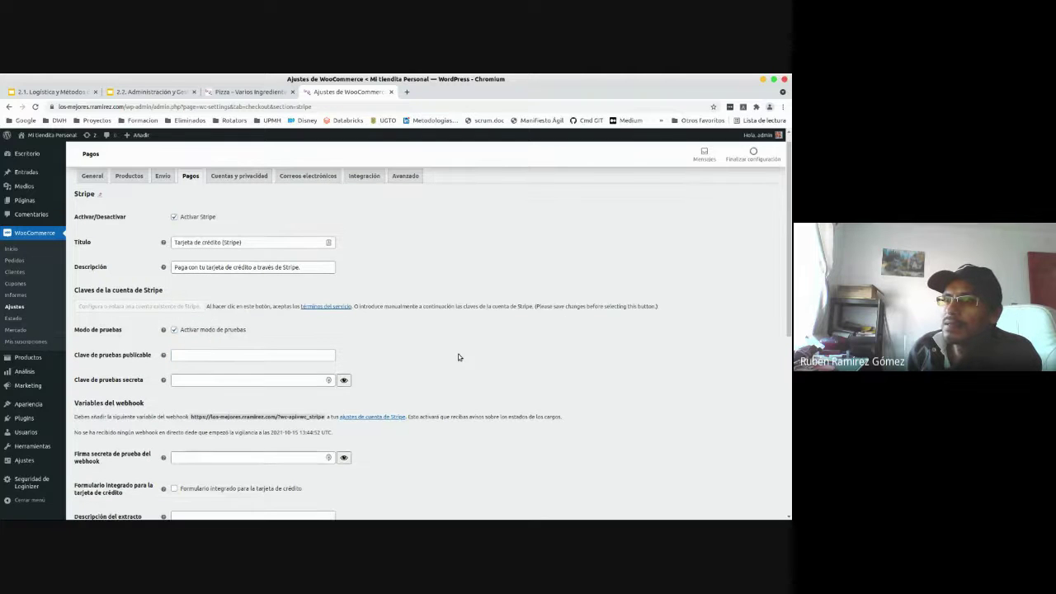
{"action": "scroll", "coordinate": [459, 356], "scroll_direction": "down", "scroll_amount": 3}
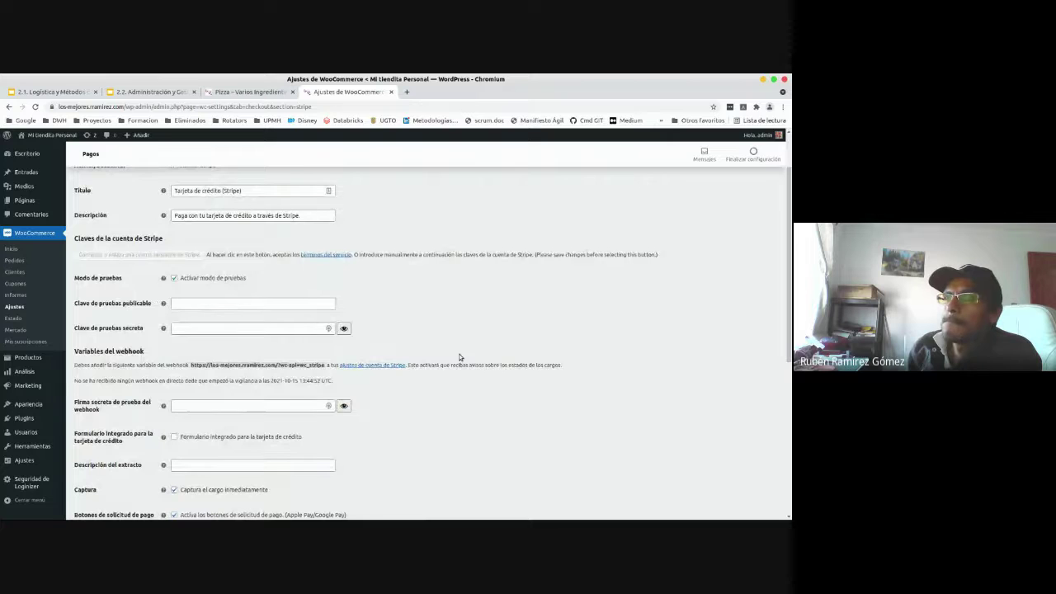
{"action": "scroll", "coordinate": [460, 357], "scroll_direction": "down", "scroll_amount": 1}
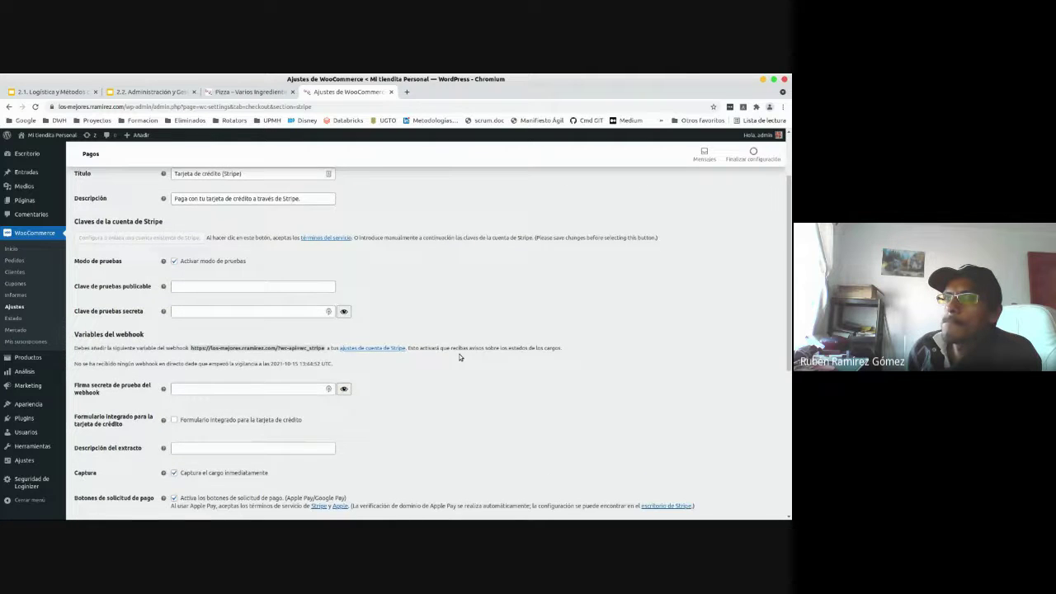
{"action": "scroll", "coordinate": [460, 356], "scroll_direction": "down", "scroll_amount": 2}
{"action": "scroll", "coordinate": [460, 357], "scroll_direction": "down", "scroll_amount": 5}
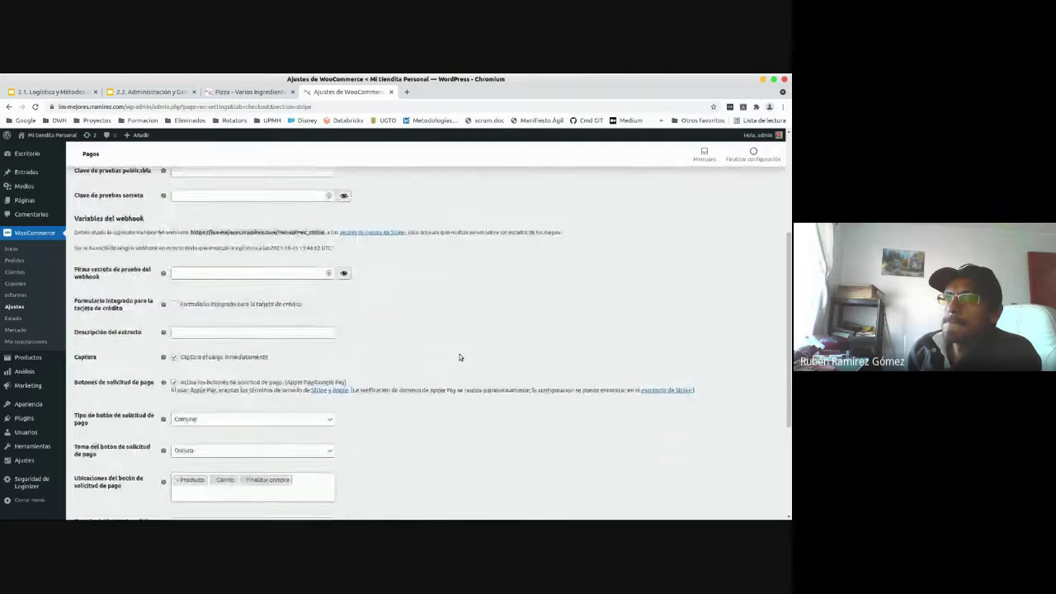
{"action": "scroll", "coordinate": [460, 357], "scroll_direction": "down", "scroll_amount": 1}
{"action": "scroll", "coordinate": [459, 356], "scroll_direction": "down", "scroll_amount": 1}
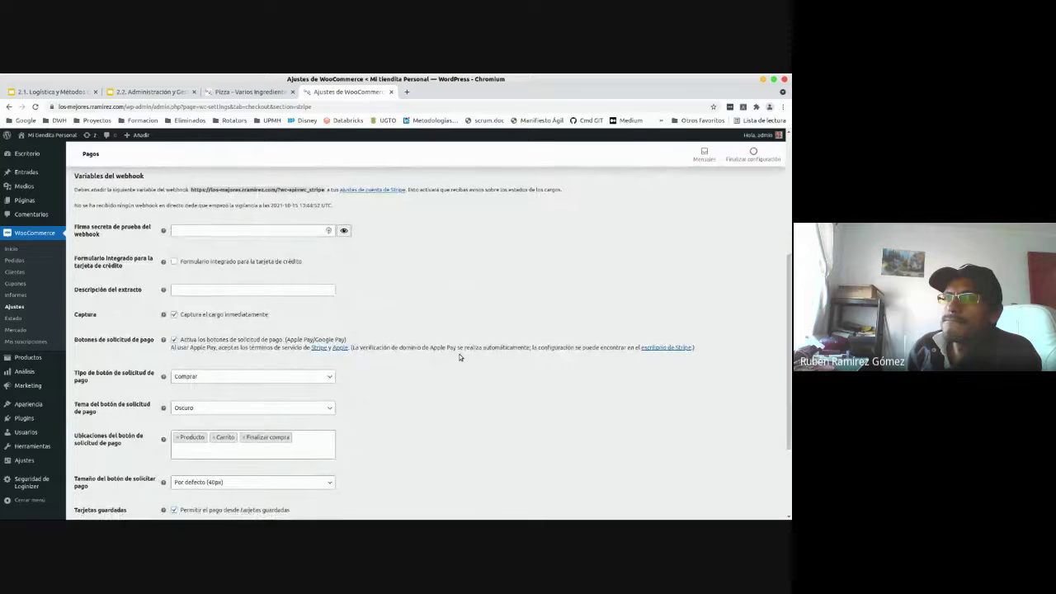
{"action": "scroll", "coordinate": [460, 356], "scroll_direction": "down", "scroll_amount": 1}
{"action": "scroll", "coordinate": [460, 356], "scroll_direction": "down", "scroll_amount": 2}
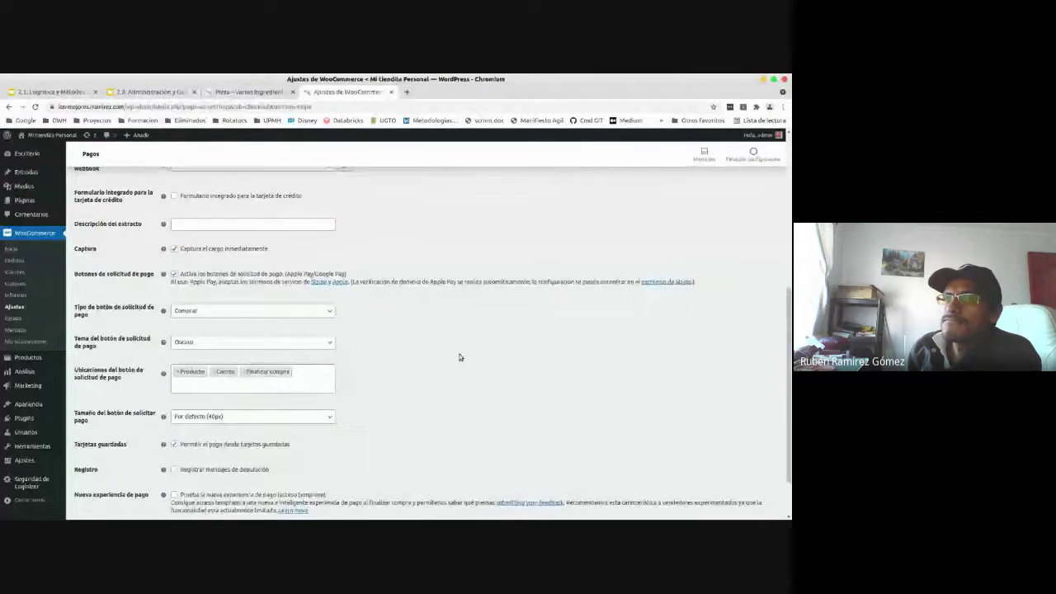
{"action": "scroll", "coordinate": [459, 356], "scroll_direction": "down", "scroll_amount": 3}
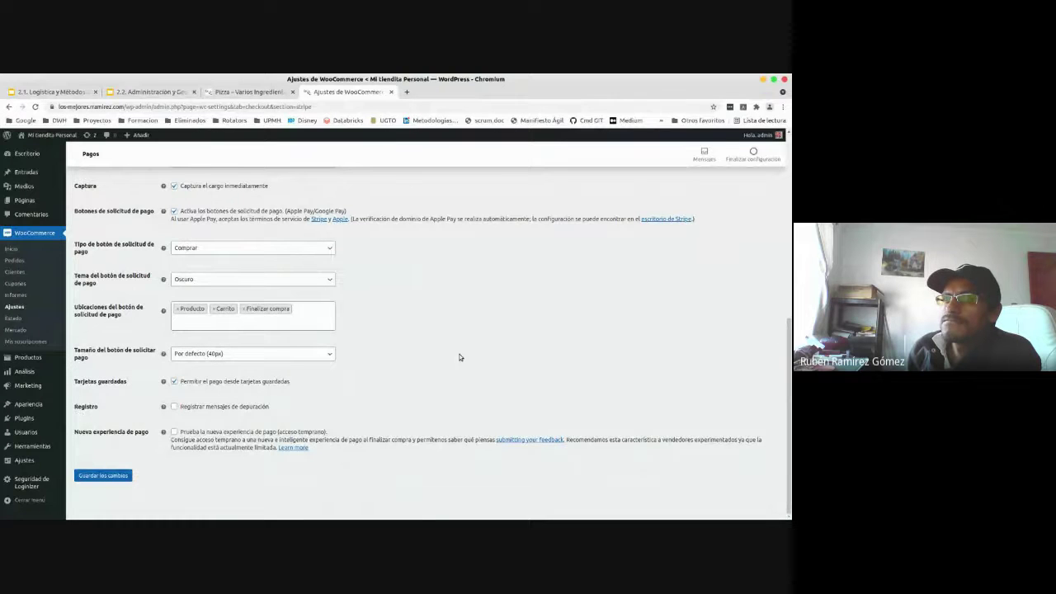
{"action": "scroll", "coordinate": [459, 356], "scroll_direction": "up", "scroll_amount": 1}
{"action": "scroll", "coordinate": [459, 356], "scroll_direction": "up", "scroll_amount": 4}
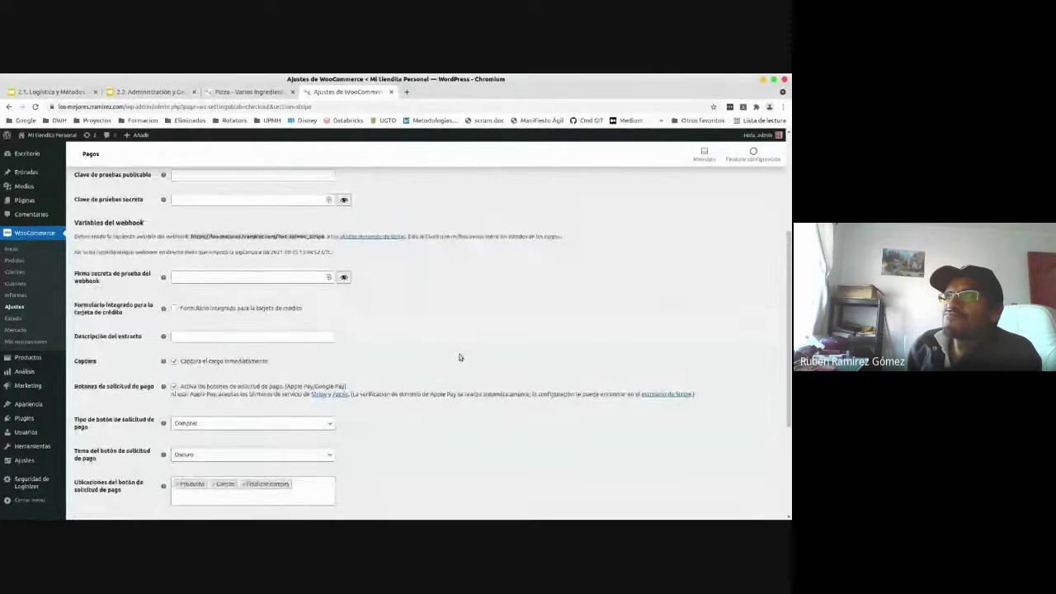
{"action": "scroll", "coordinate": [460, 356], "scroll_direction": "up", "scroll_amount": 1}
{"action": "scroll", "coordinate": [460, 356], "scroll_direction": "up", "scroll_amount": 1}
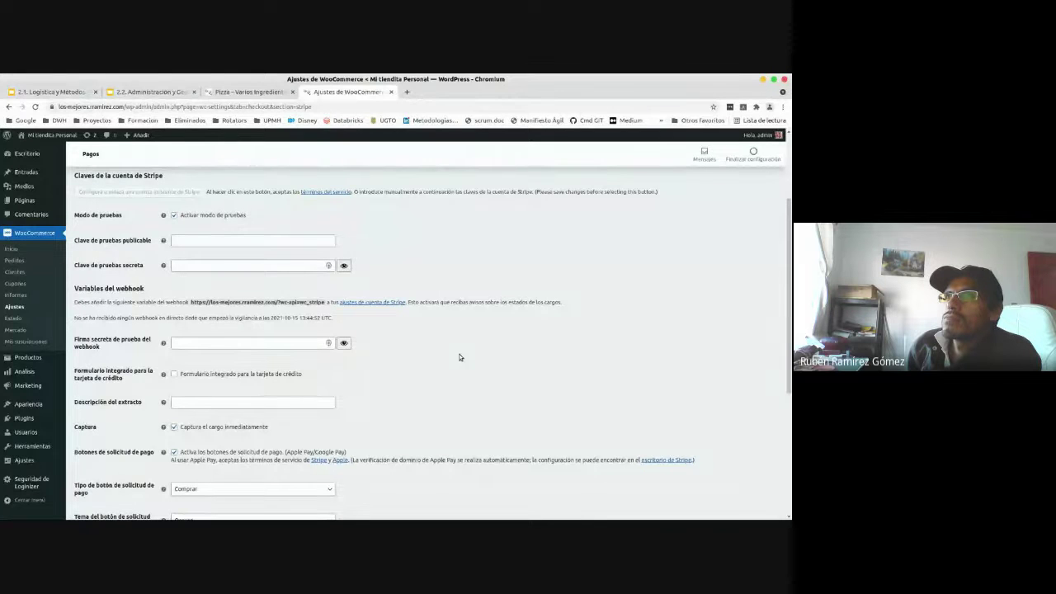
{"action": "scroll", "coordinate": [460, 356], "scroll_direction": "down", "scroll_amount": 1}
{"action": "scroll", "coordinate": [459, 356], "scroll_direction": "up", "scroll_amount": 3}
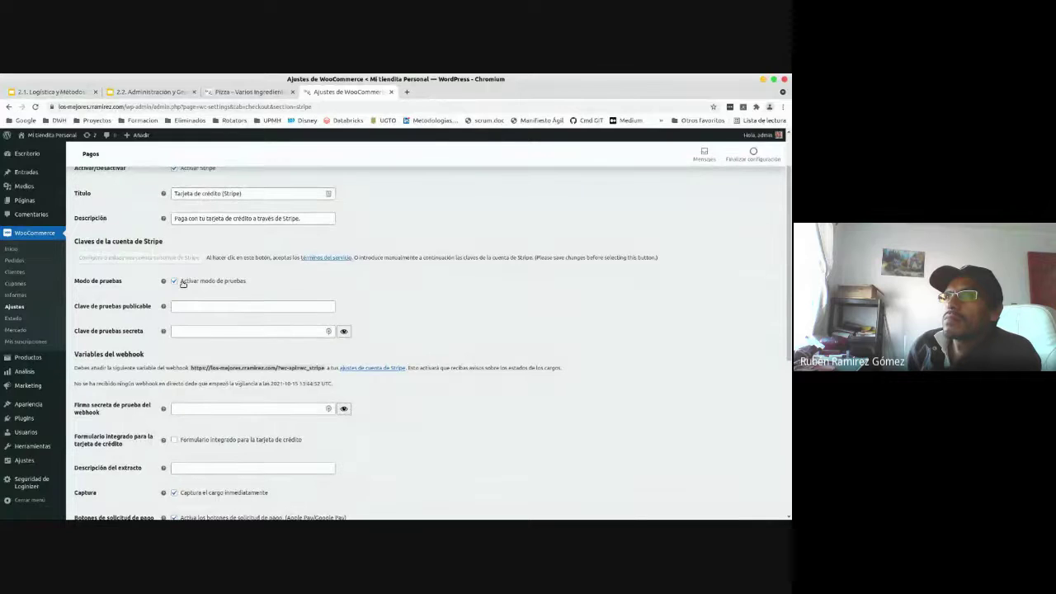
{"action": "scroll", "coordinate": [184, 283], "scroll_direction": "up", "scroll_amount": 2}
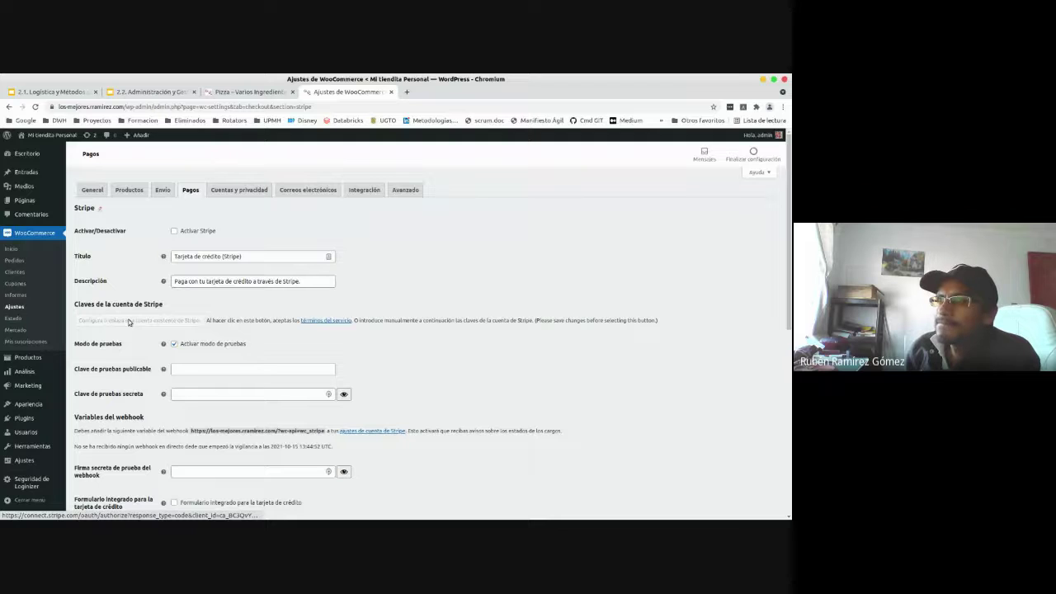
- Tick 'Activar Stripe', save the changes, and start connecting a Stripe account
{"action": "left_click", "coordinate": [174, 231]}
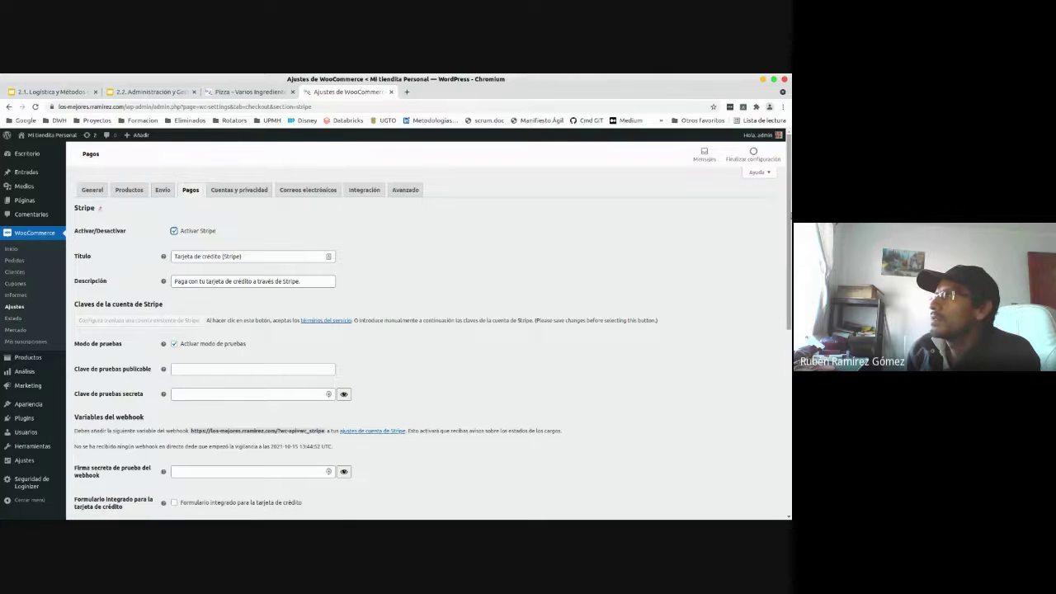
{"action": "left_click_drag", "start_coordinate": [789, 218], "coordinate": [790, 392]}
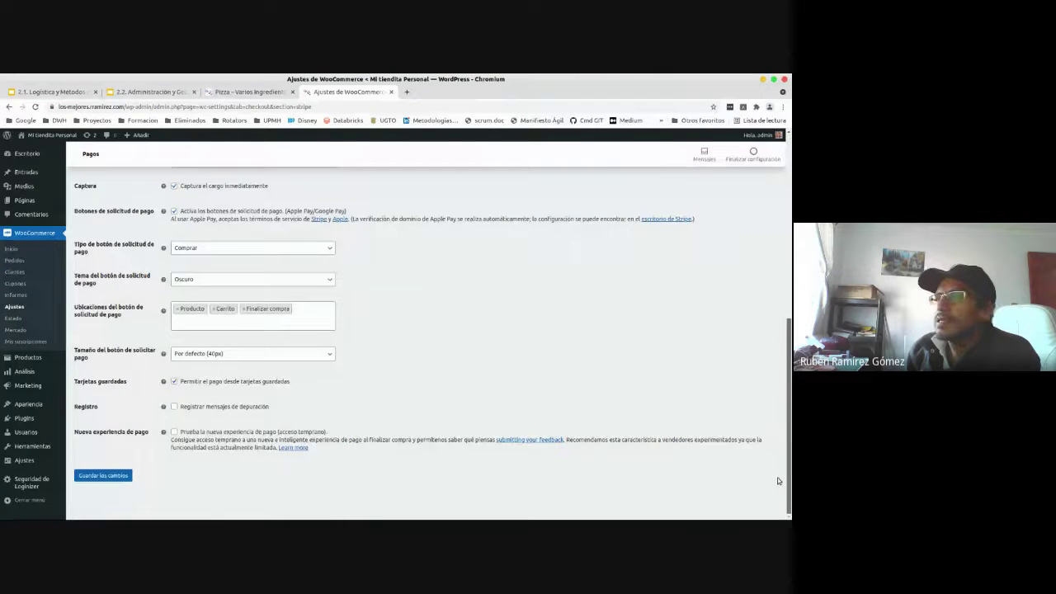
{"action": "left_click", "coordinate": [108, 478]}
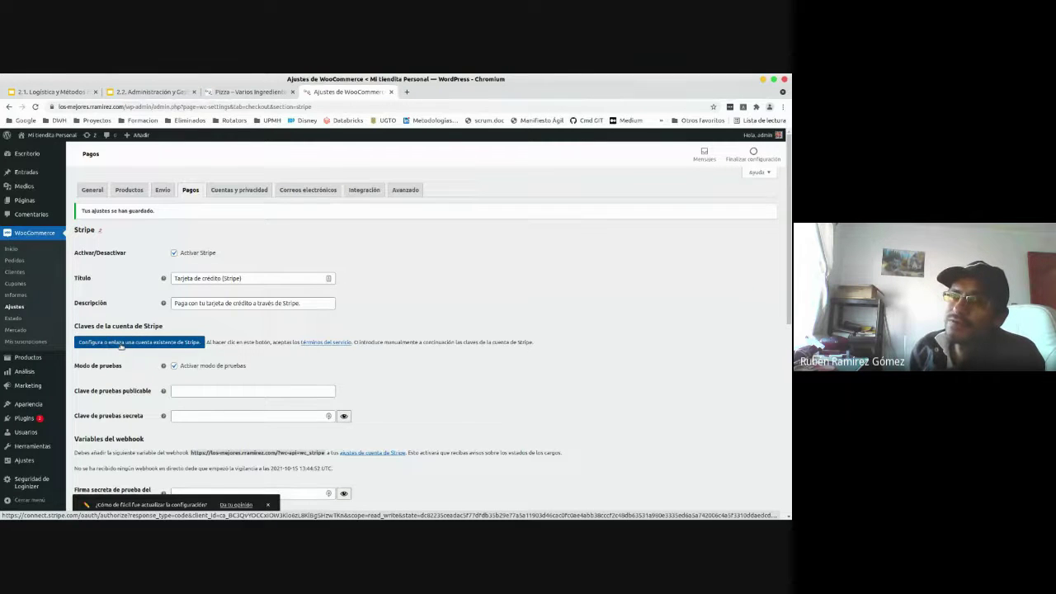
{"action": "left_click", "coordinate": [194, 344]}
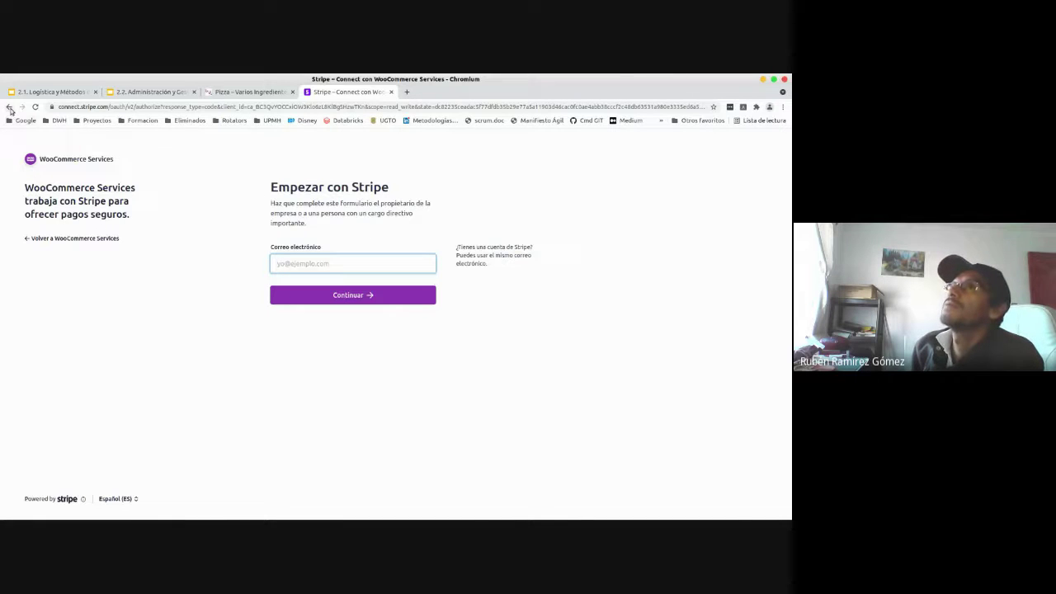
- Leave the 'Empezar con Stripe' sign-up page and go back to the Stripe settings
{"action": "left_click", "coordinate": [9, 107]}
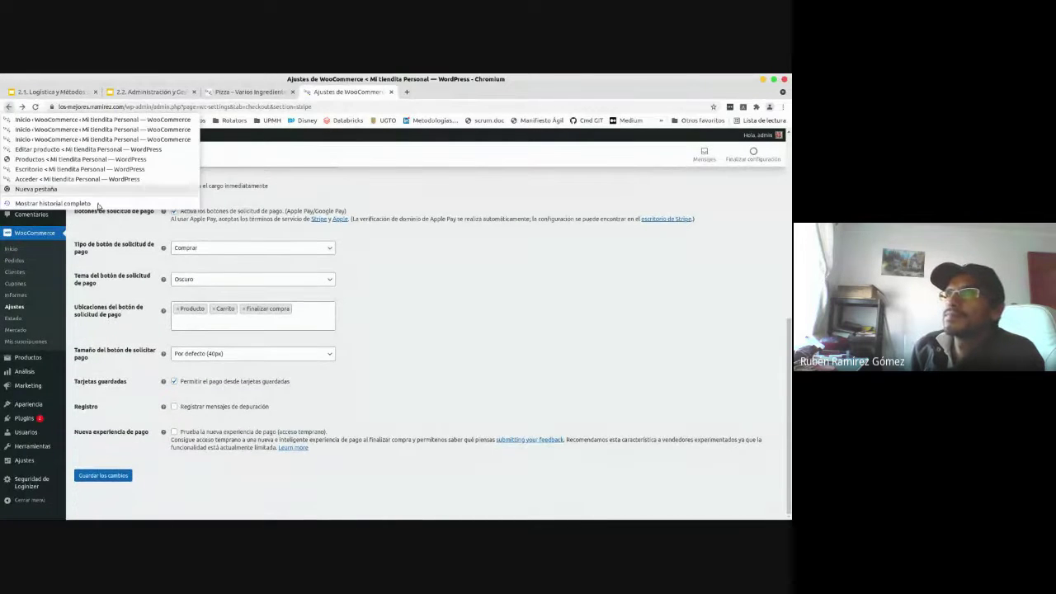
- Untick 'Activar Stripe', save the changes, and return to WooCommerce Inicio
{"action": "left_click", "coordinate": [498, 321]}
{"action": "scroll", "coordinate": [531, 322], "scroll_direction": "up", "scroll_amount": 5}
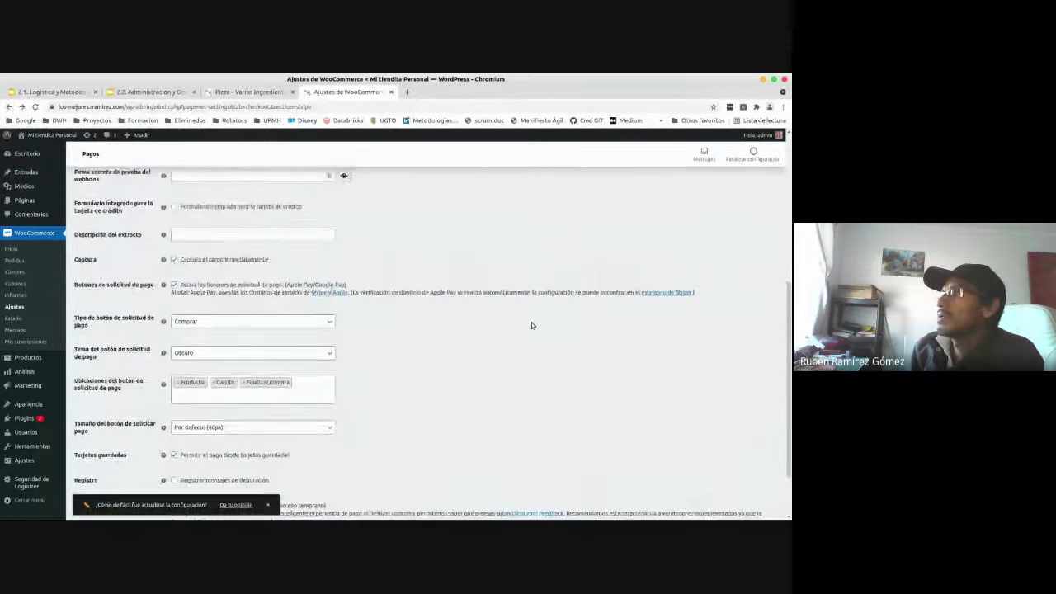
{"action": "scroll", "coordinate": [531, 320], "scroll_direction": "up", "scroll_amount": 3}
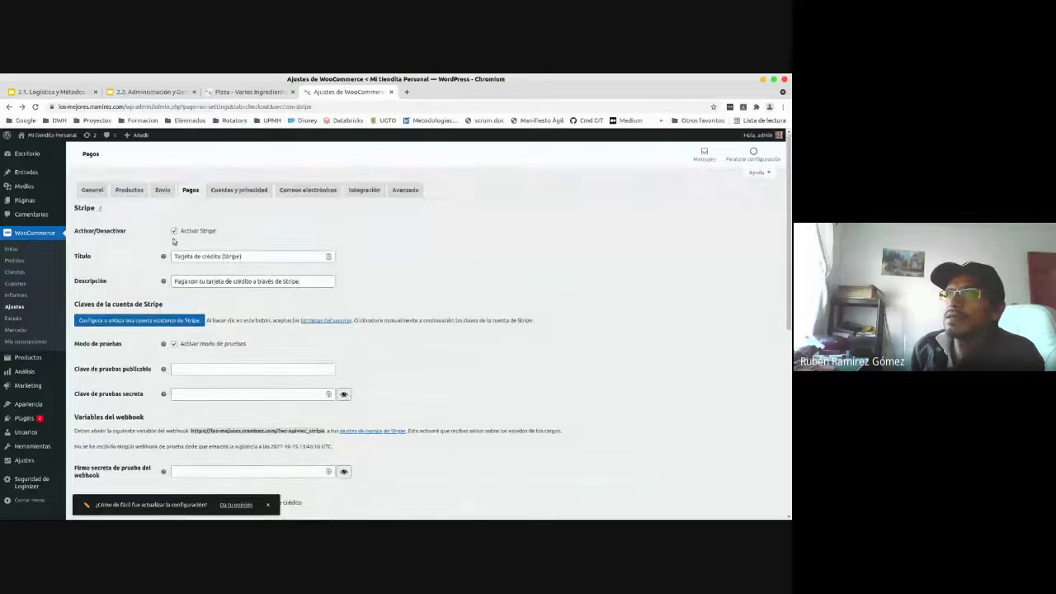
{"action": "left_click", "coordinate": [174, 232]}
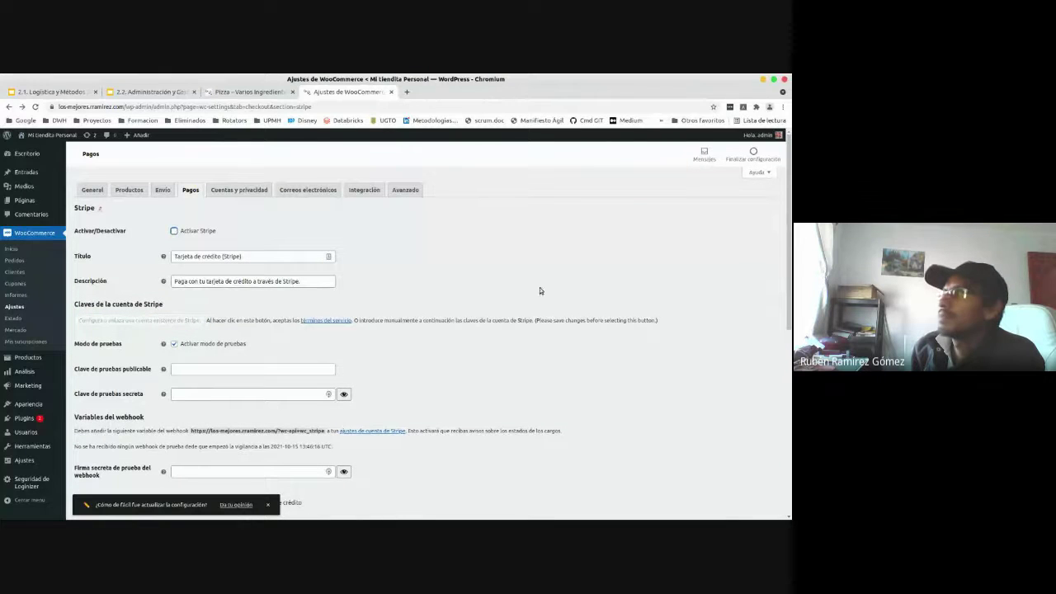
{"action": "left_click_drag", "start_coordinate": [789, 240], "coordinate": [789, 397]}
{"action": "scroll", "coordinate": [743, 462], "scroll_direction": "down", "scroll_amount": 1}
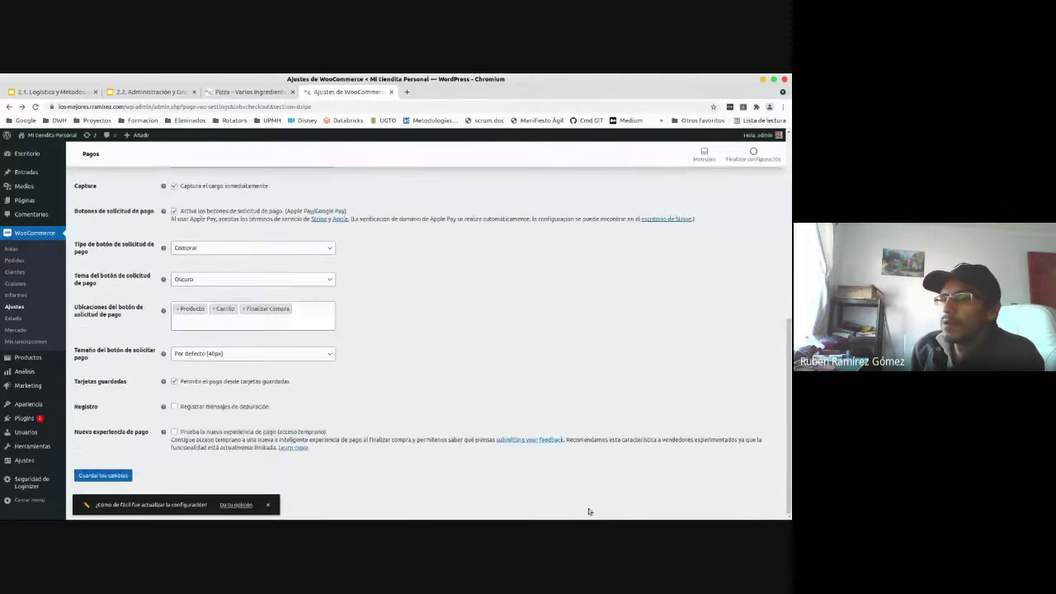
{"action": "left_click", "coordinate": [122, 476]}
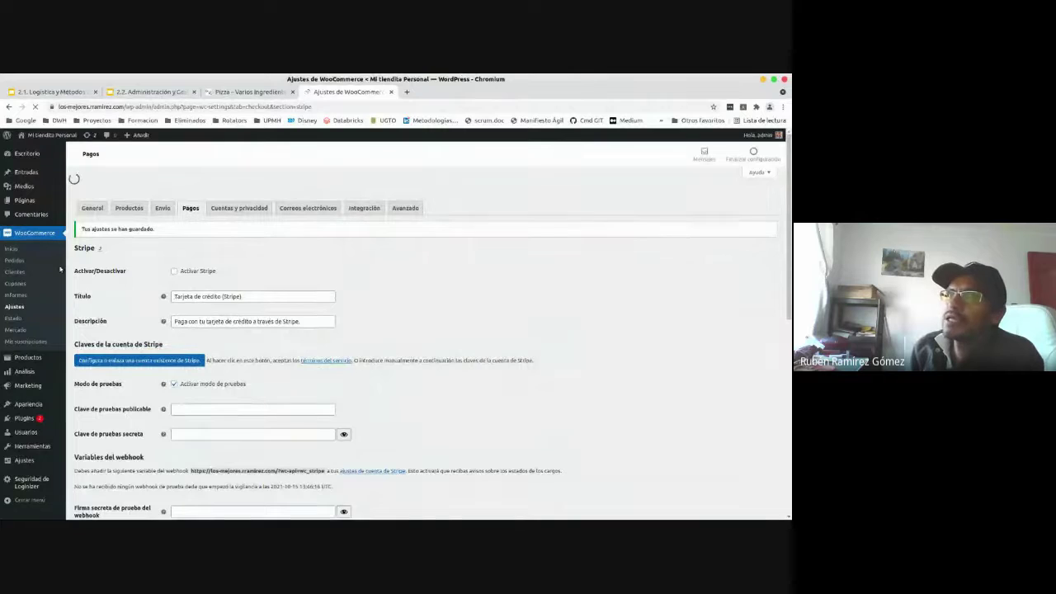
{"action": "left_click", "coordinate": [13, 248]}
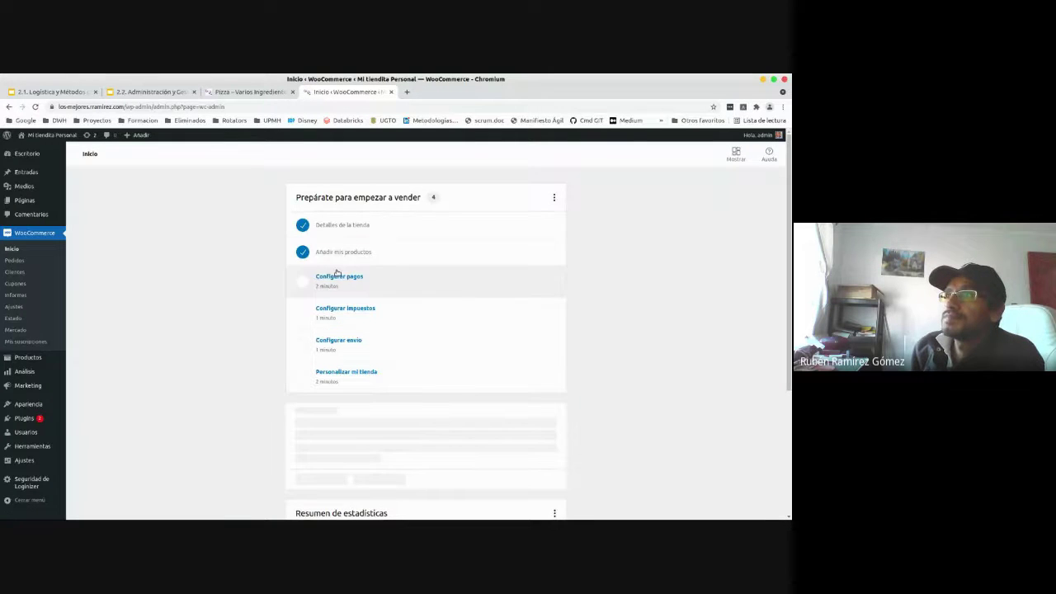
- Activate Cash on delivery, then open the Direct bank transfer configuration
{"action": "left_click", "coordinate": [342, 280]}
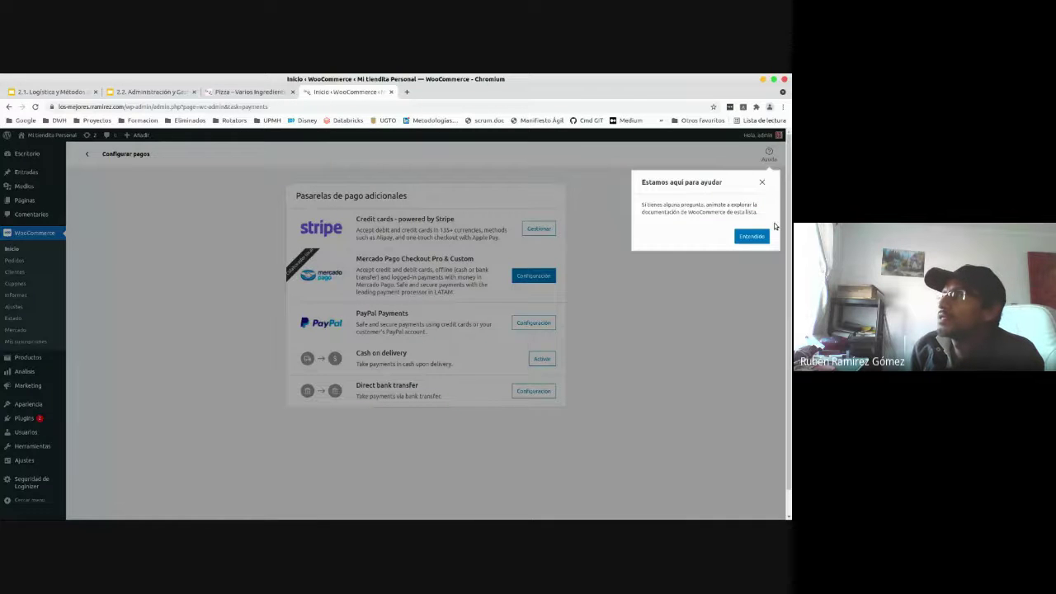
{"action": "left_click", "coordinate": [762, 183]}
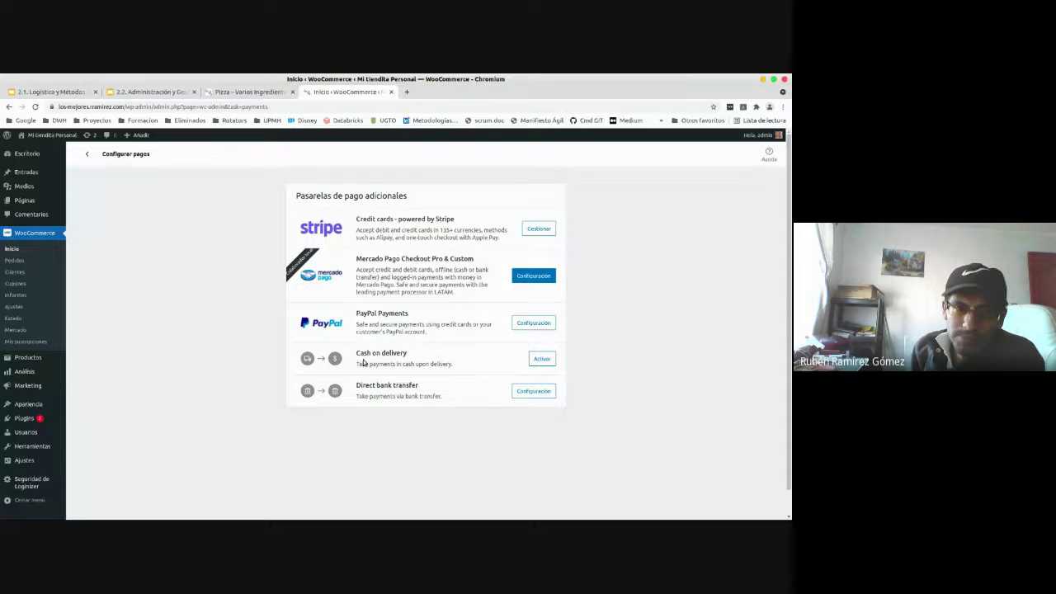
{"action": "left_click", "coordinate": [541, 359]}
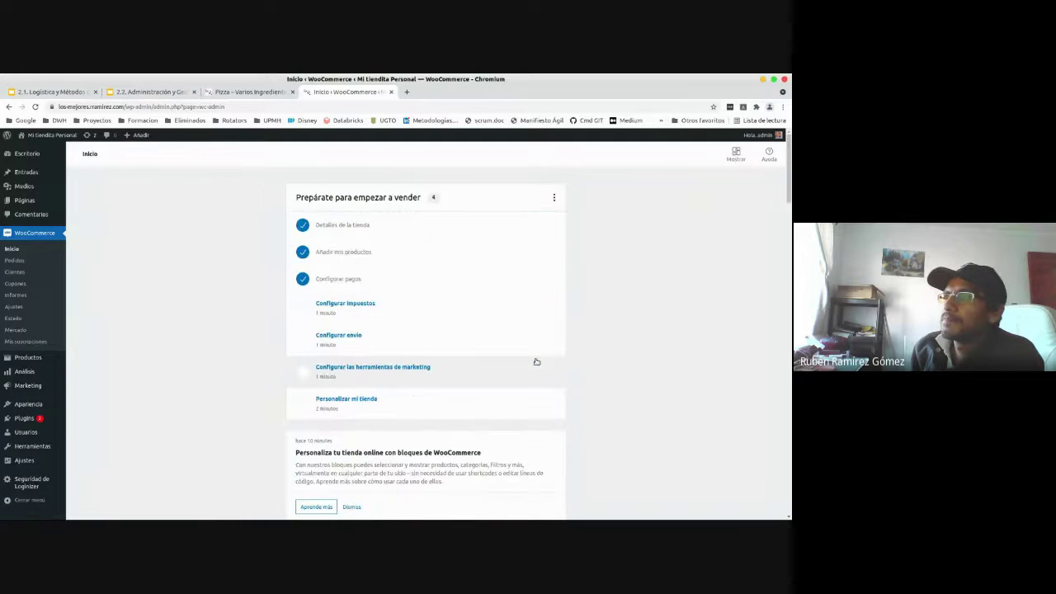
{"action": "left_click", "coordinate": [332, 279]}
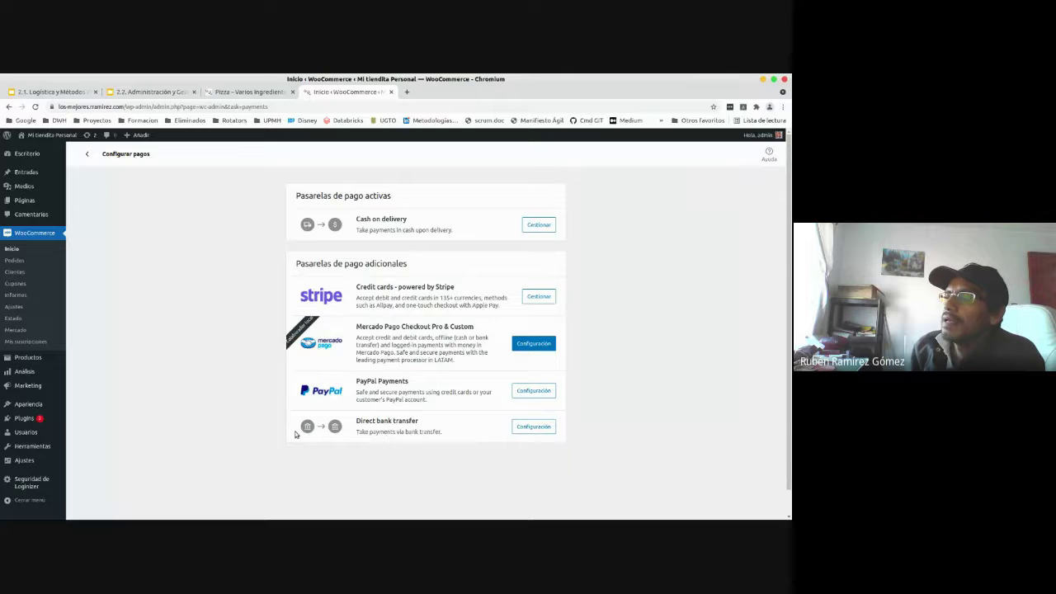
{"action": "left_click", "coordinate": [543, 426]}
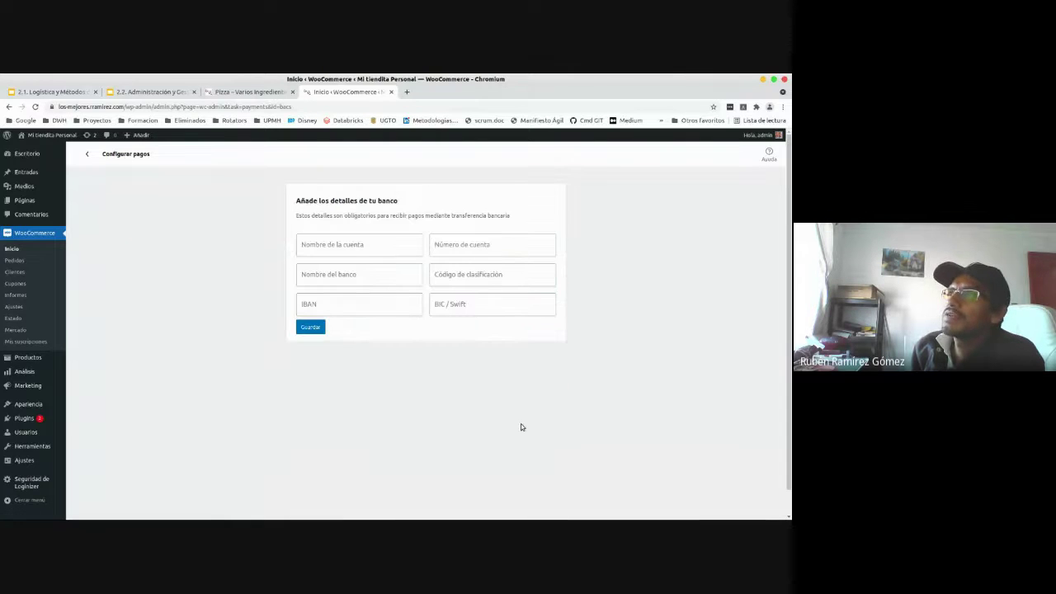
- Enter the account holder's name and the bank account number
{"action": "left_click", "coordinate": [394, 240]}
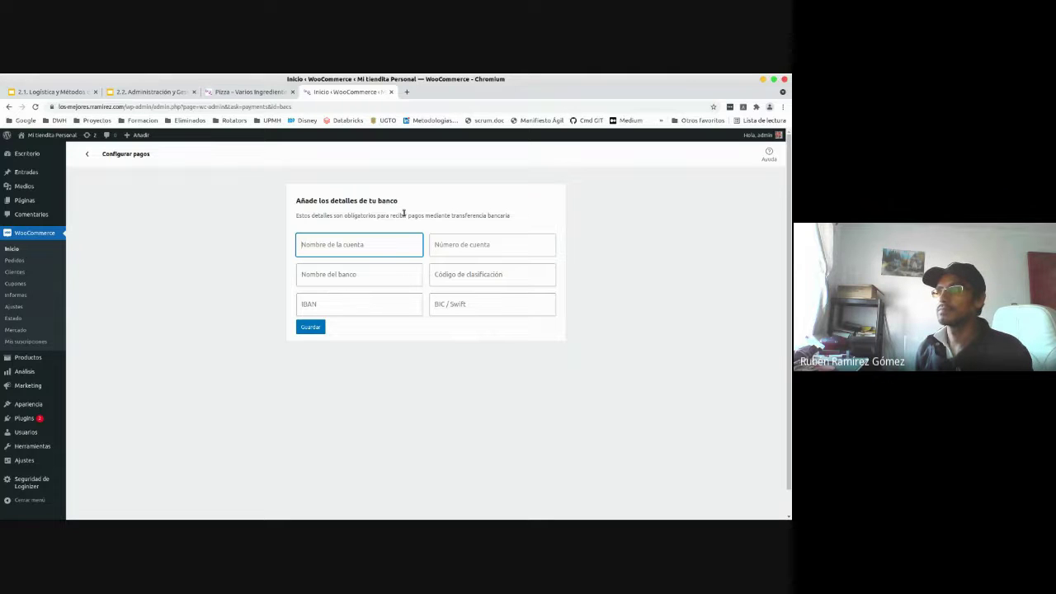
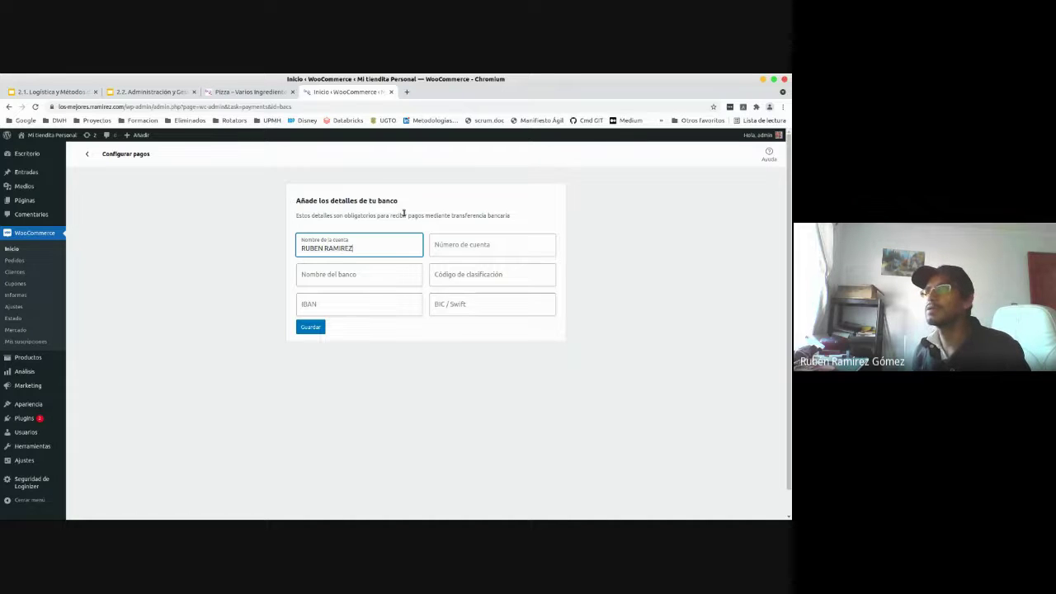
{"action": "key", "text": "Tab"}
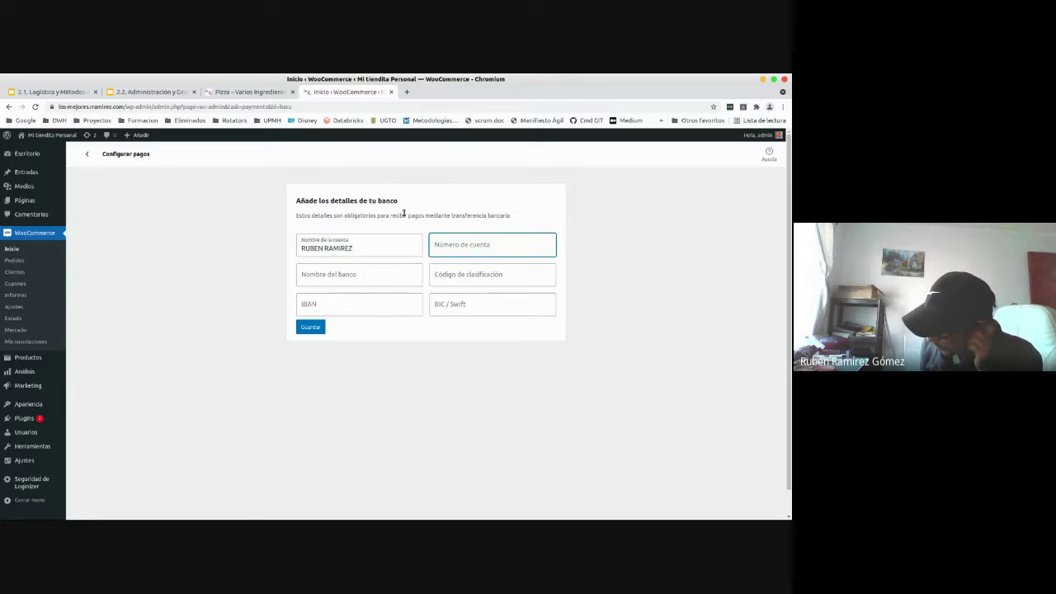
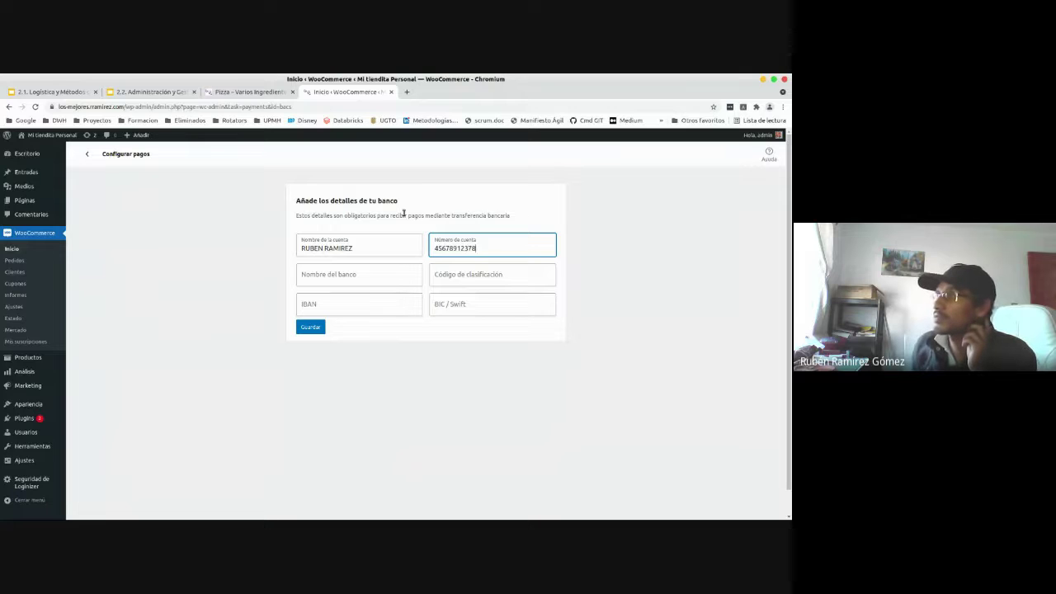
- Fill in bank BBVA, sort code ZZZZZ, IBAN AAAAA and BIC/Swift BBBBBBB
{"action": "left_click", "coordinate": [384, 277]}
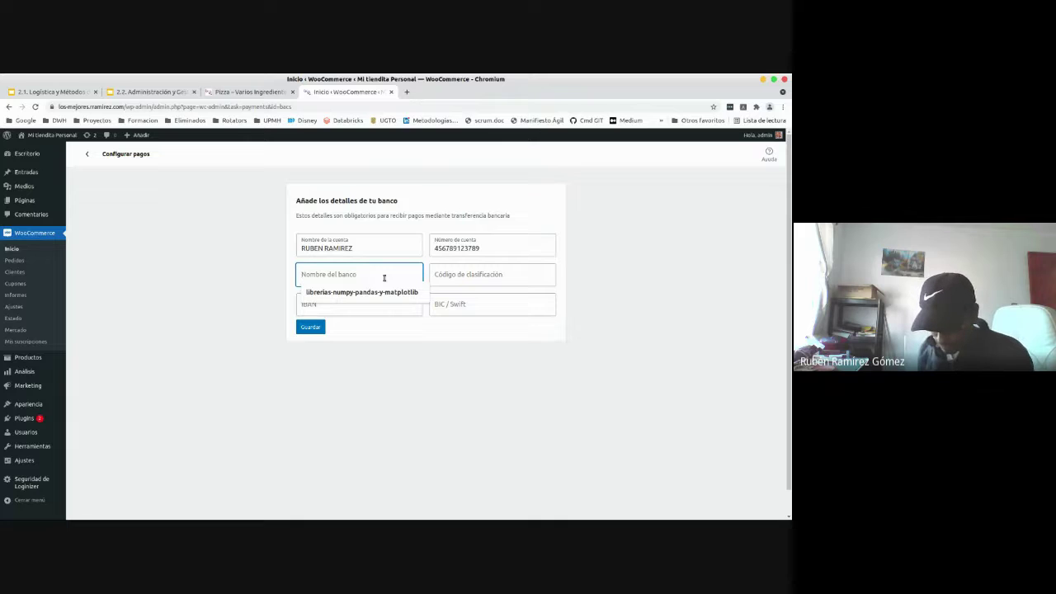
{"action": "type", "text": "BBVA"}
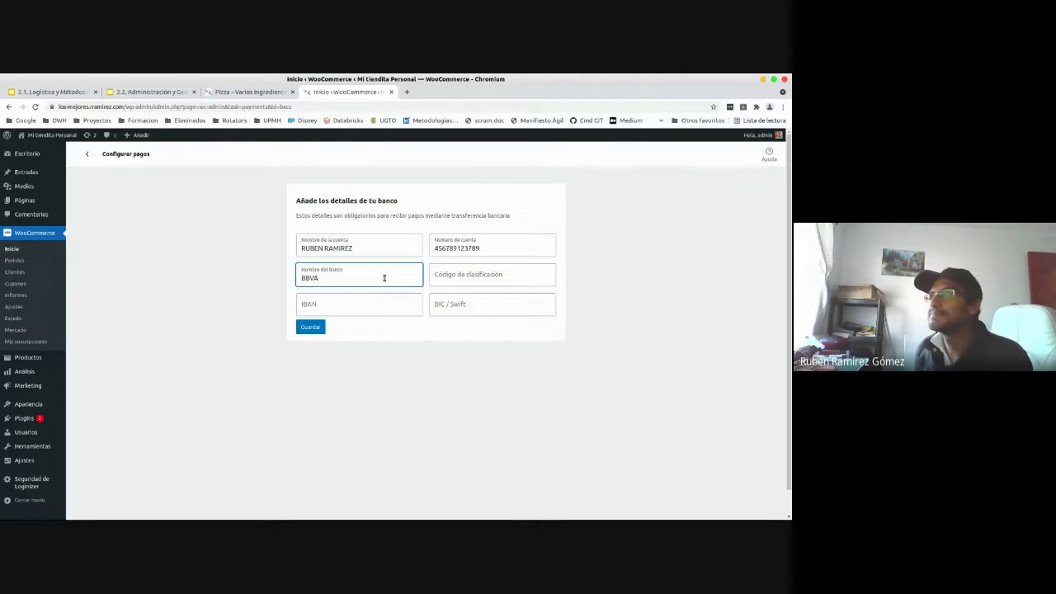
{"action": "key", "text": "Tab"}
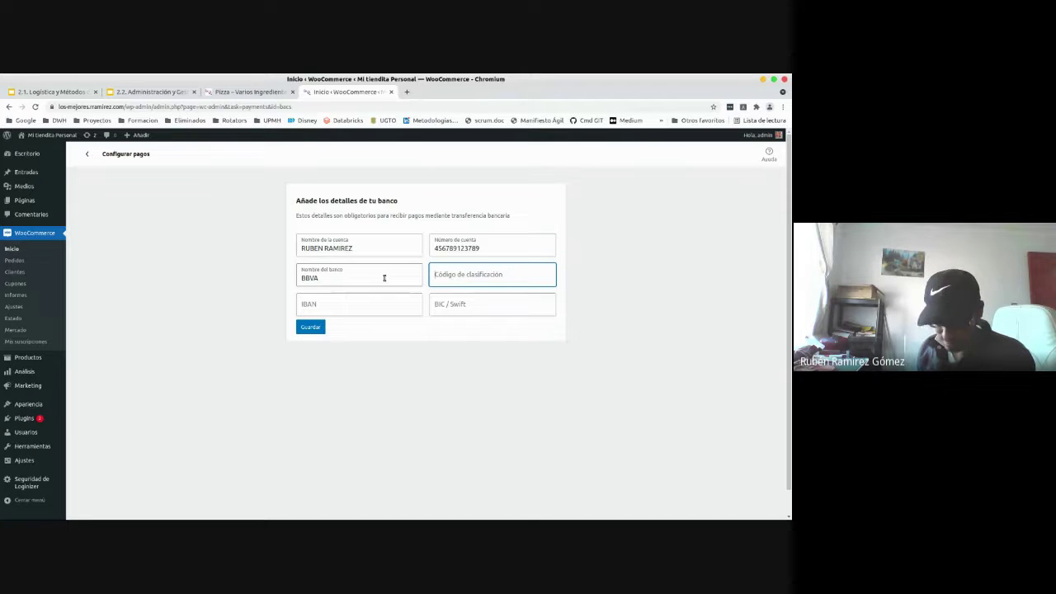
{"action": "type", "text": "ZZZZZ"}
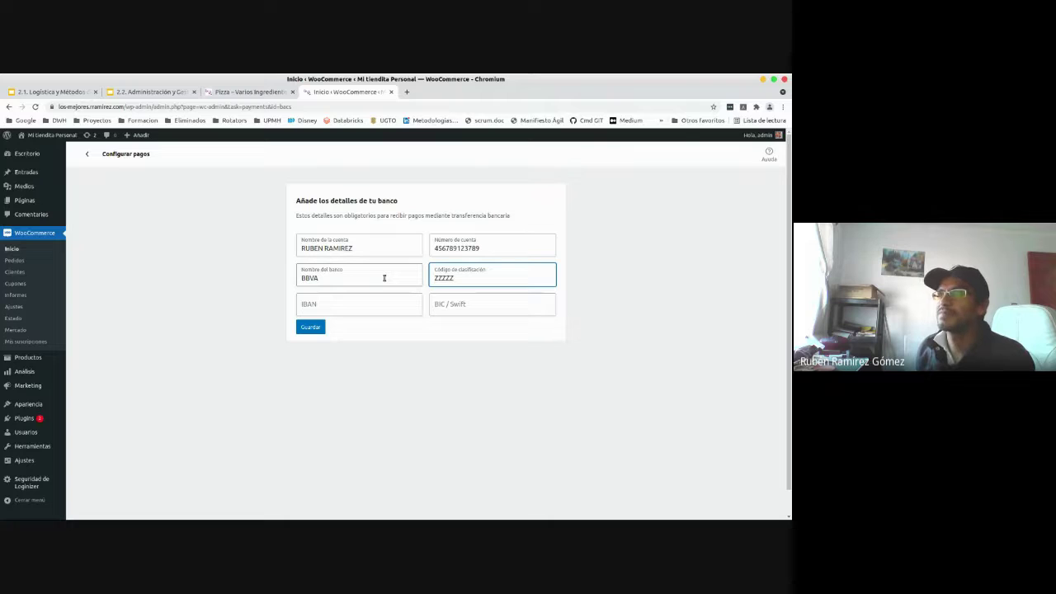
{"action": "key", "text": "Tab"}
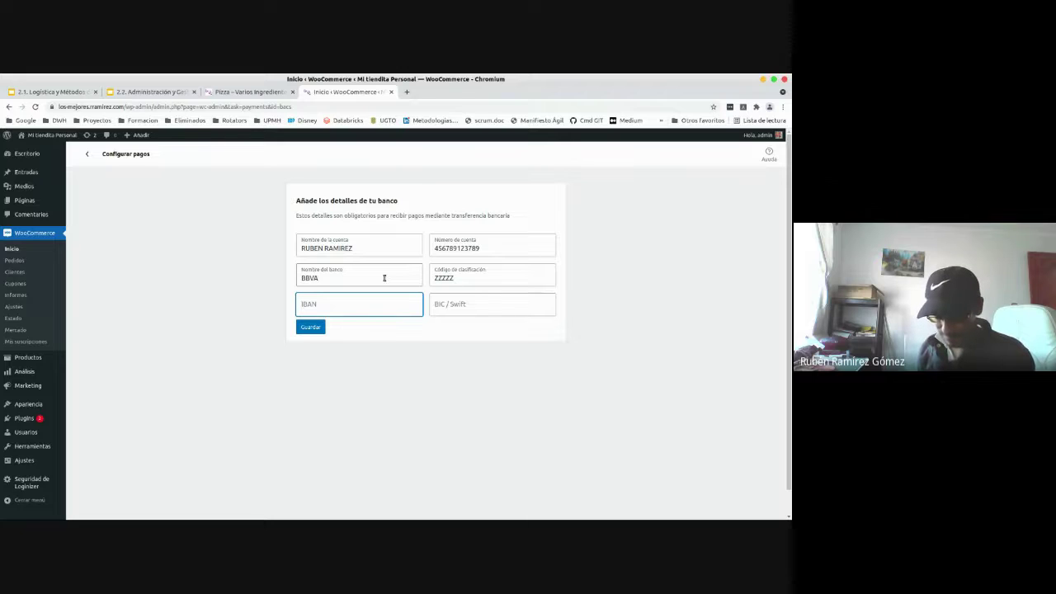
{"action": "type", "text": "AAAAA"}
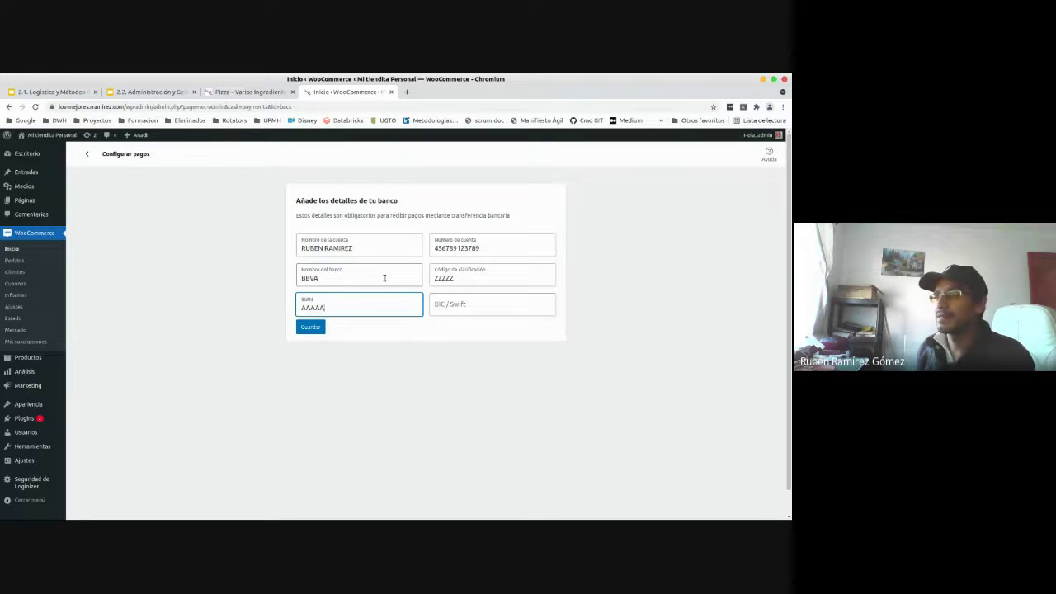
{"action": "key", "text": "Tab"}
{"action": "type", "text": "BBBBBBB"}
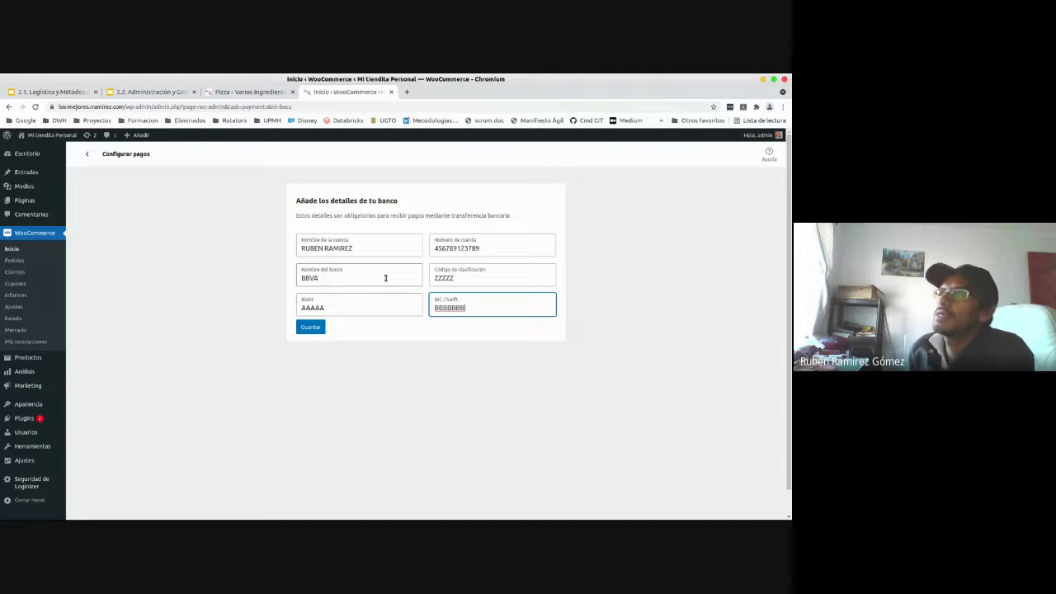
- Check the account number value, then save the direct bank transfer details
{"action": "double_click", "coordinate": [486, 250]}
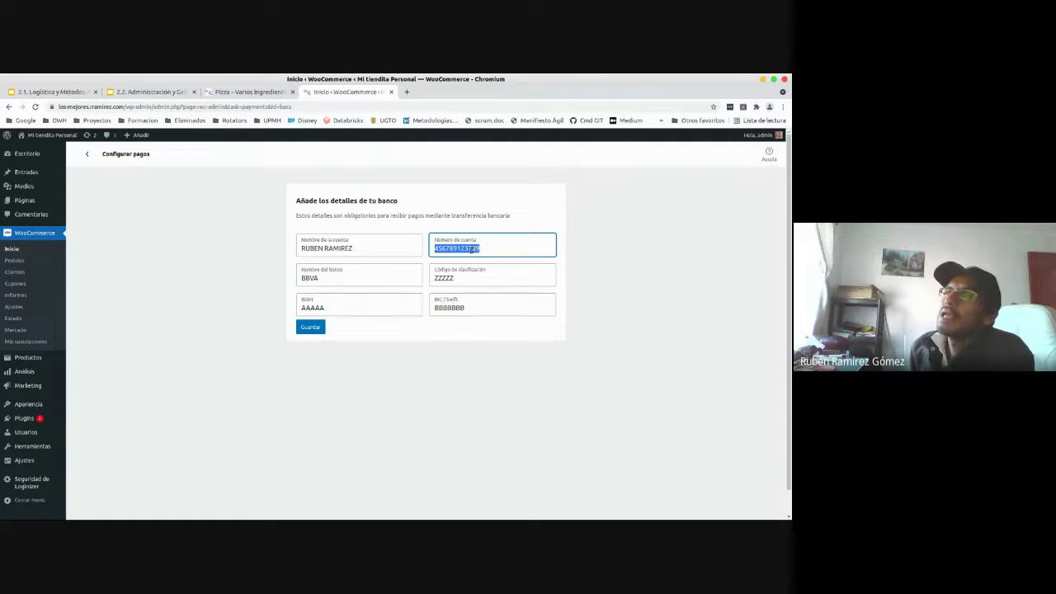
{"action": "double_click", "coordinate": [471, 248]}
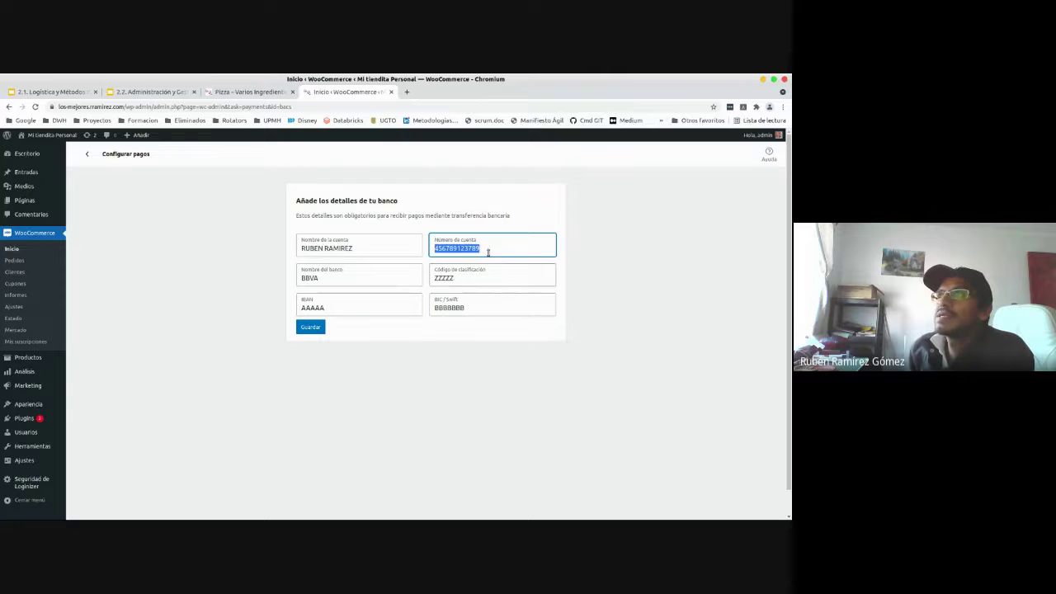
{"action": "left_click", "coordinate": [436, 247]}
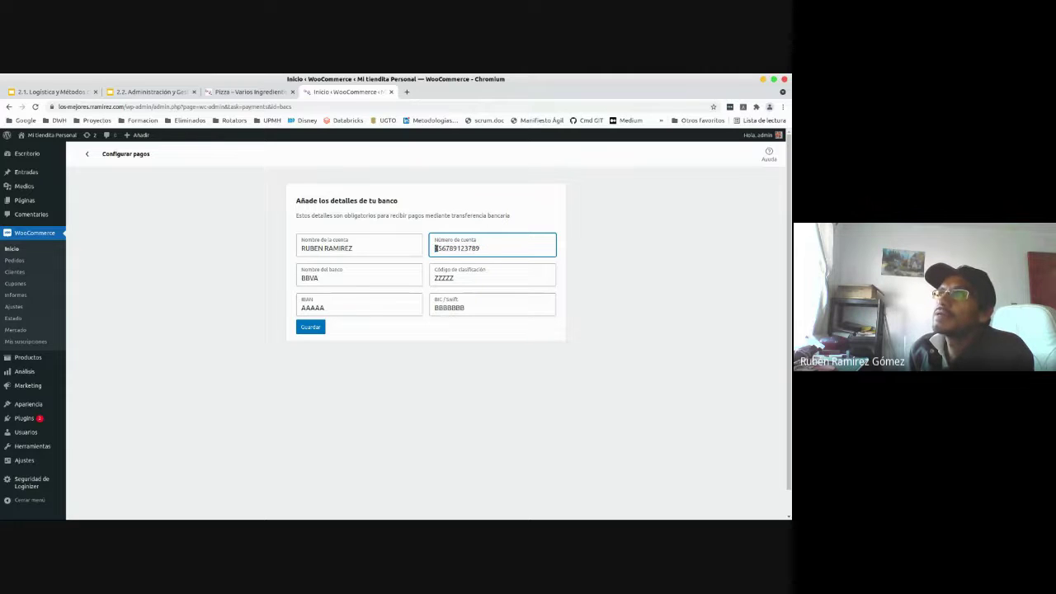
{"action": "left_click_drag", "start_coordinate": [435, 248], "coordinate": [449, 248]}
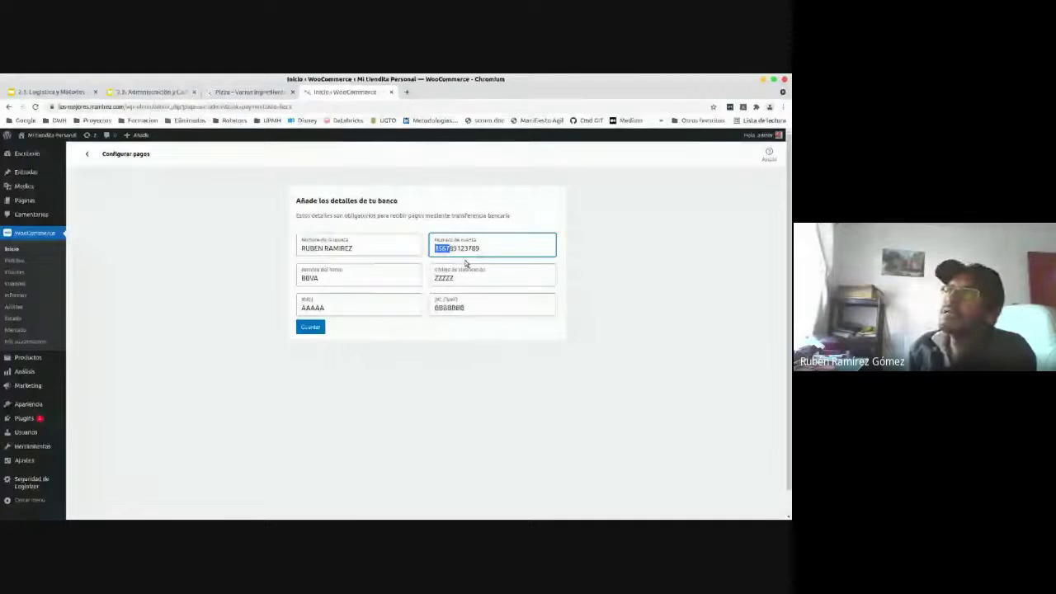
{"action": "left_click_drag", "start_coordinate": [481, 249], "coordinate": [417, 246]}
{"action": "left_click", "coordinate": [463, 248]}
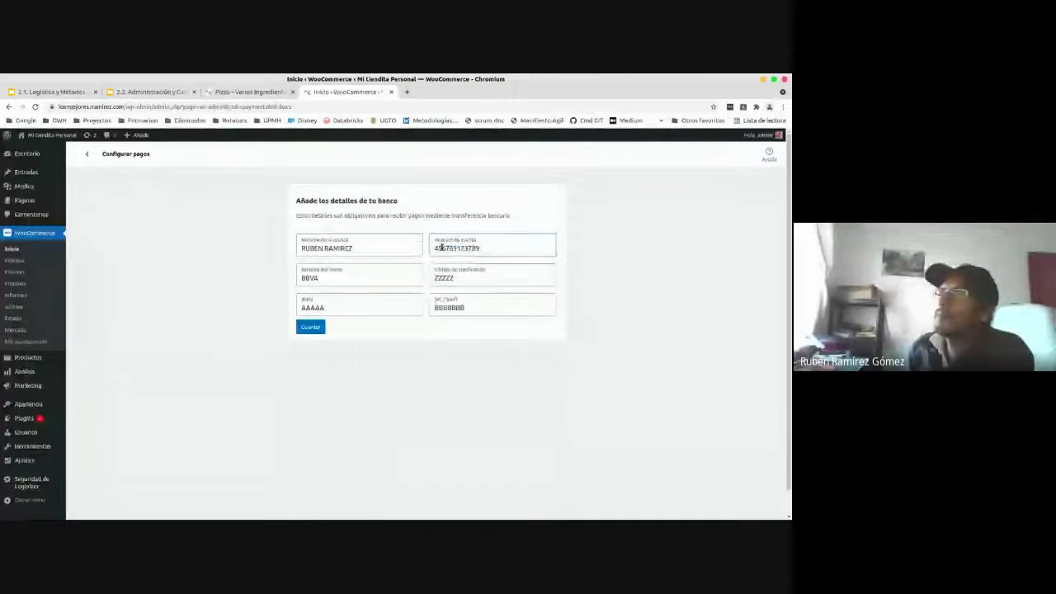
{"action": "left_click_drag", "start_coordinate": [480, 248], "coordinate": [431, 248]}
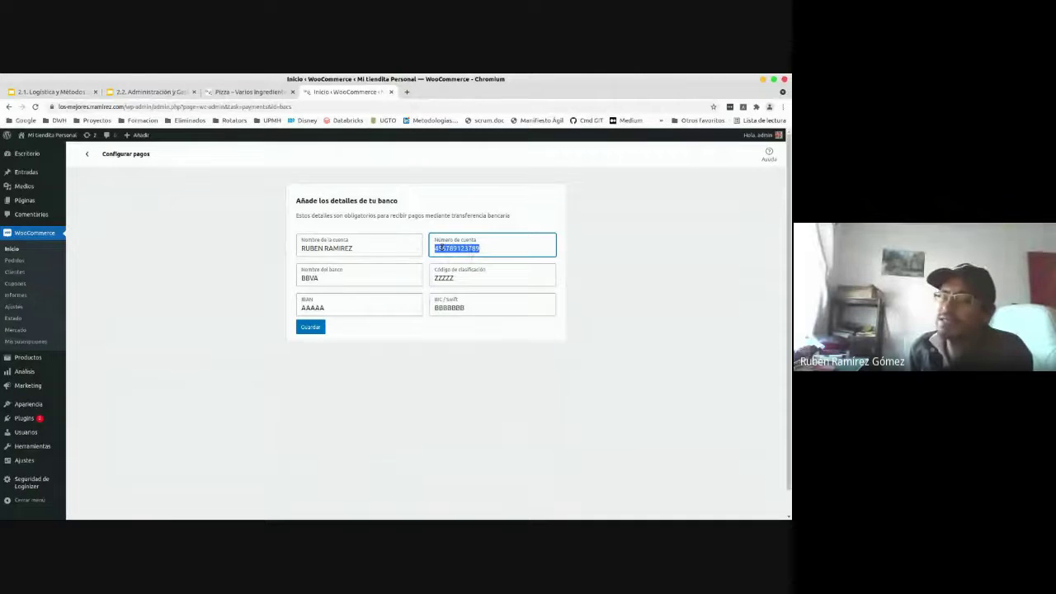
{"action": "left_click", "coordinate": [440, 247]}
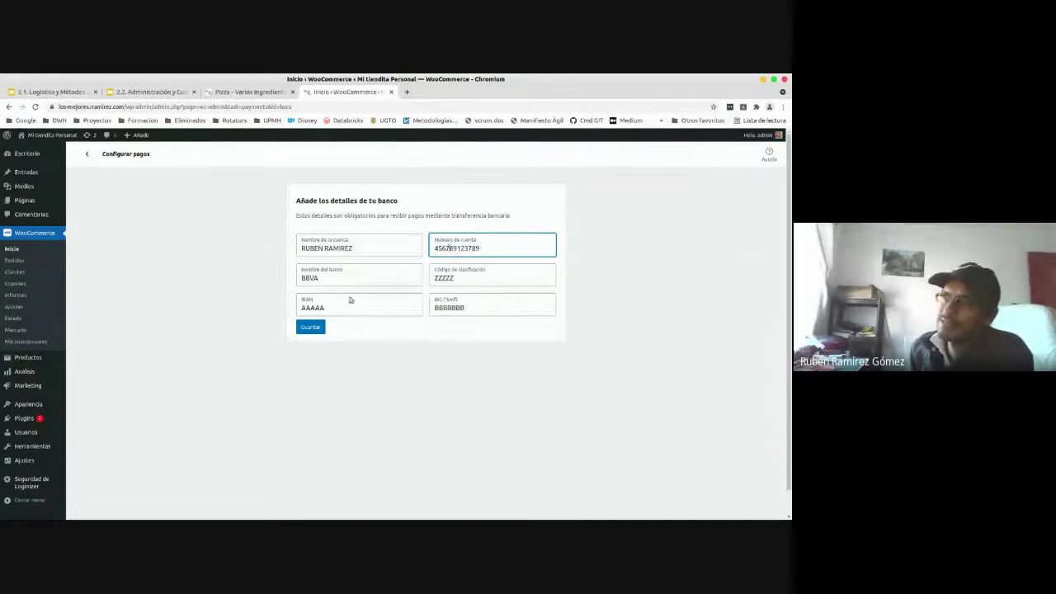
{"action": "left_click", "coordinate": [311, 328]}
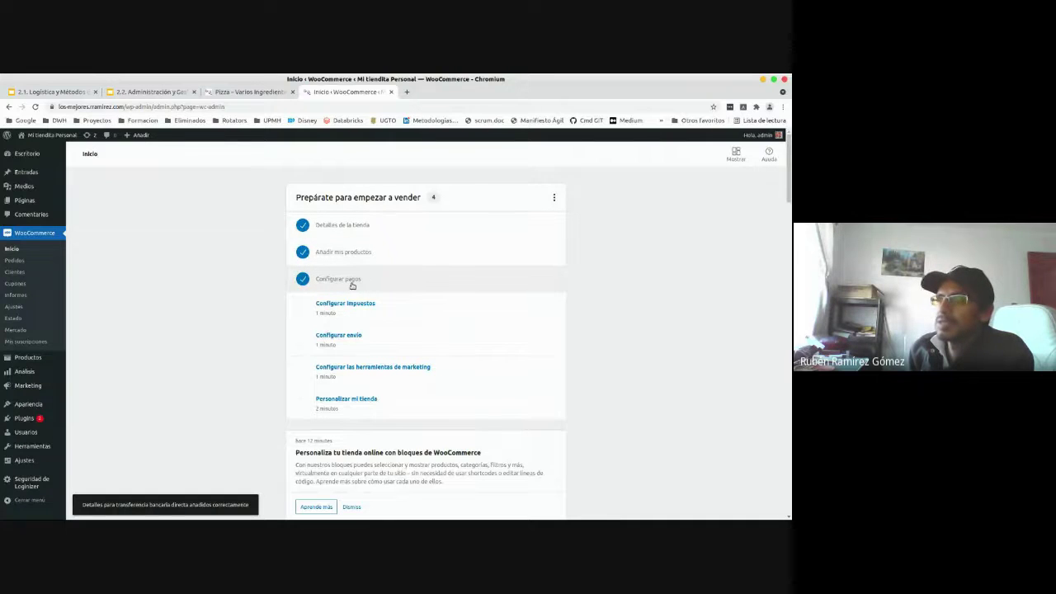
- Open Configurar envío from the Inicio checklist
{"action": "left_click", "coordinate": [351, 337]}
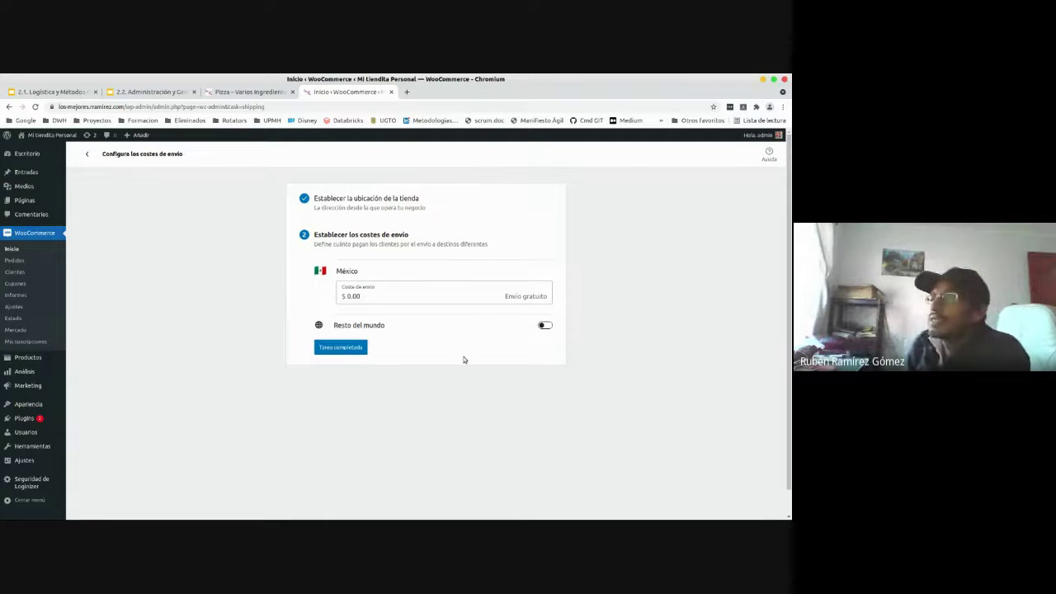
- Switch on the Resto del mundo shipping zone, leaving it at $0.00
{"action": "left_click", "coordinate": [368, 327]}
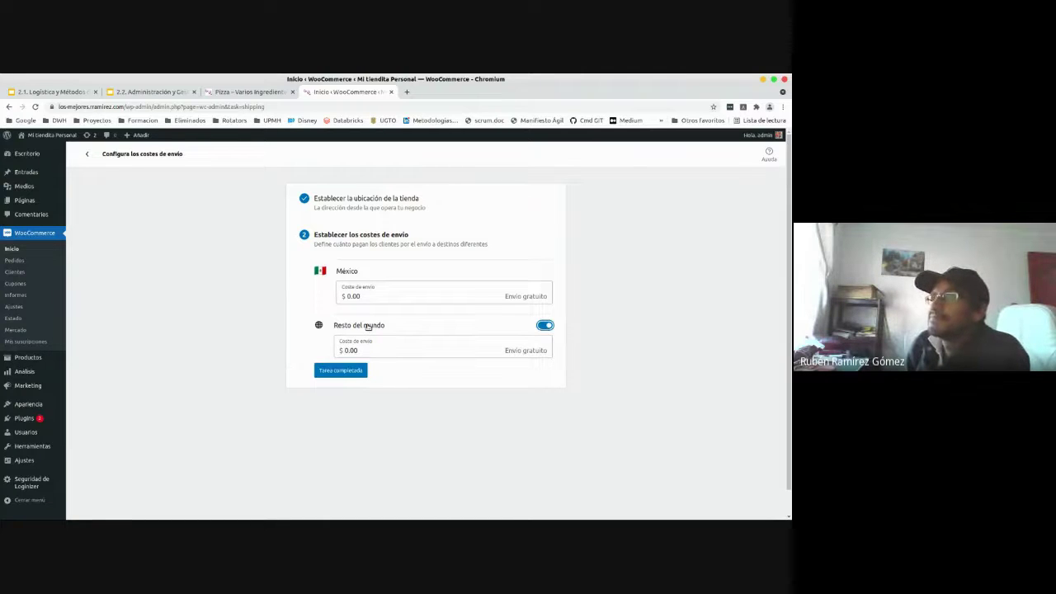
{"action": "left_click", "coordinate": [523, 353]}
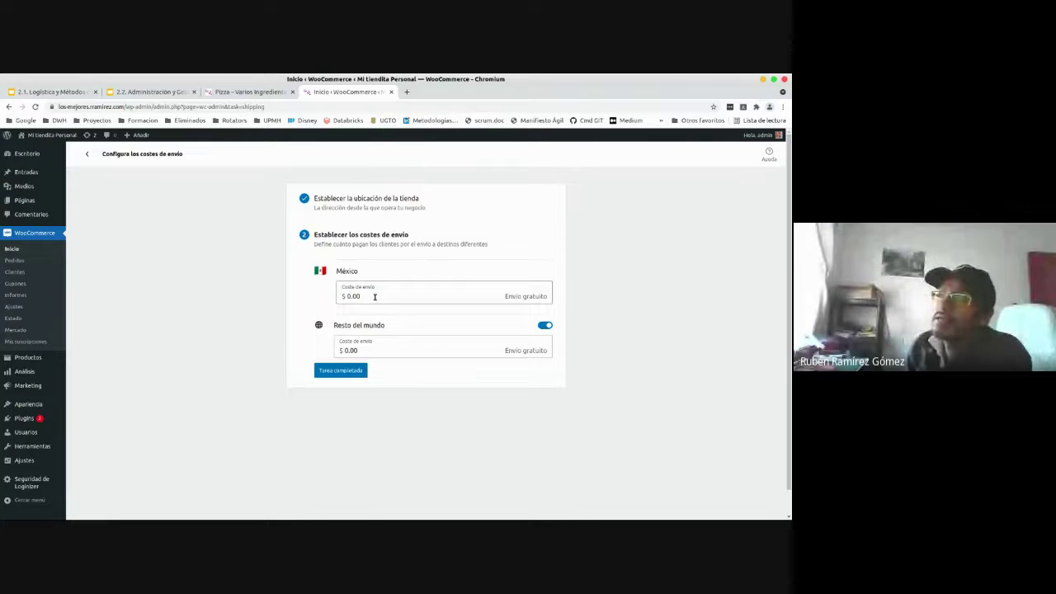
- Set México shipping to 250 and Resto del mundo to 550, then mark the task completed
{"action": "left_click", "coordinate": [375, 297]}
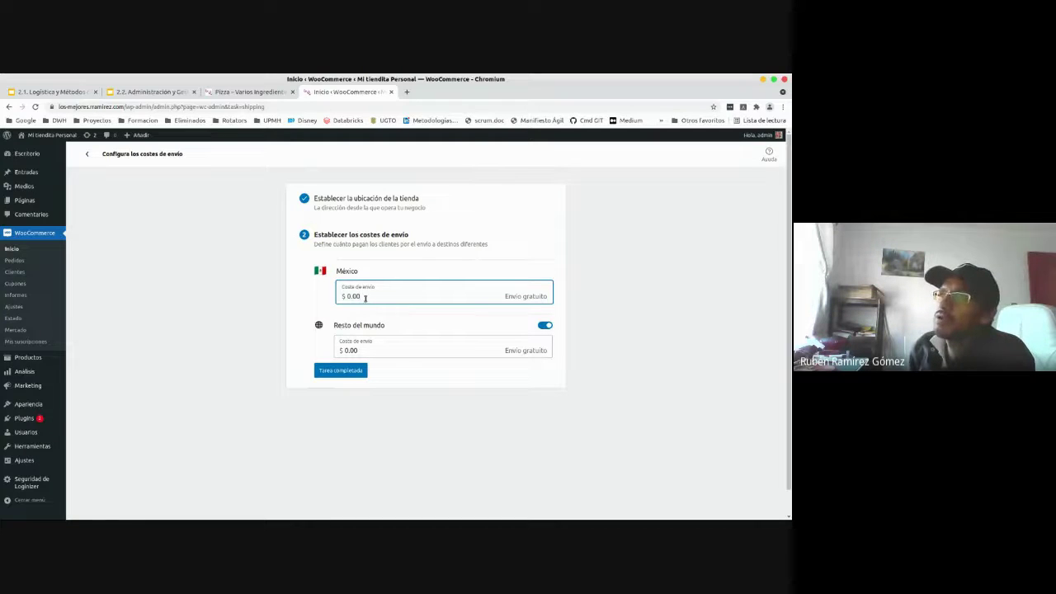
{"action": "left_click_drag", "start_coordinate": [366, 299], "coordinate": [342, 298]}
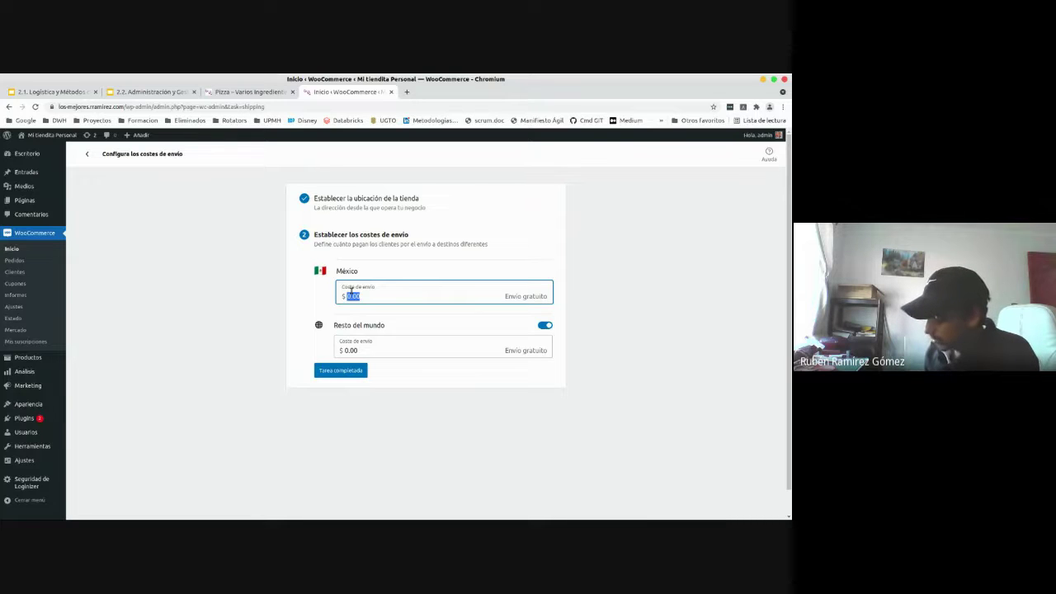
{"action": "type", "text": "250"}
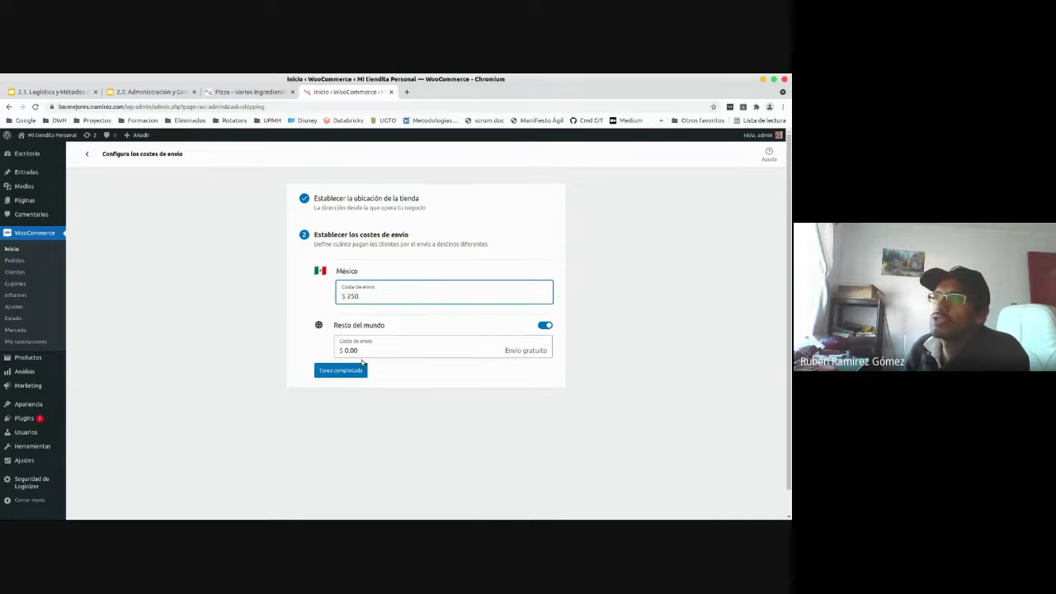
{"action": "left_click_drag", "start_coordinate": [386, 355], "coordinate": [340, 353]}
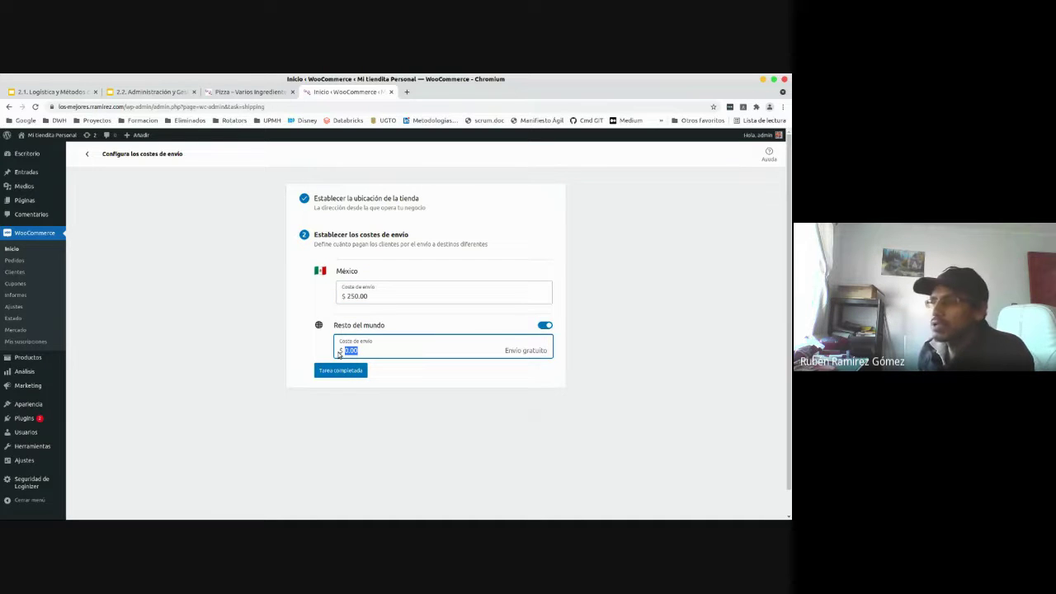
{"action": "type", "text": "585"}
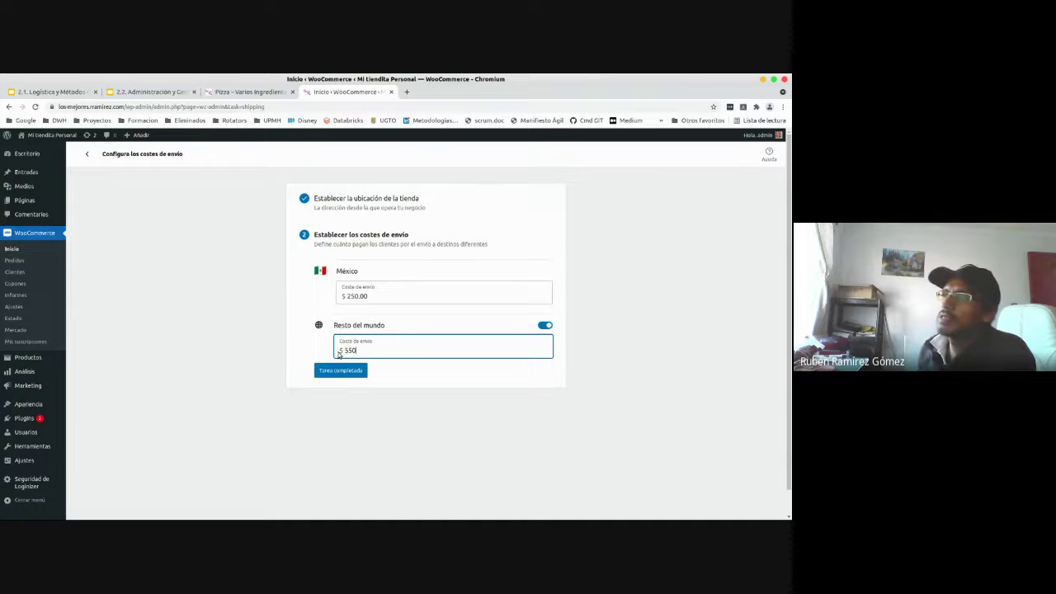
{"action": "left_click", "coordinate": [393, 387]}
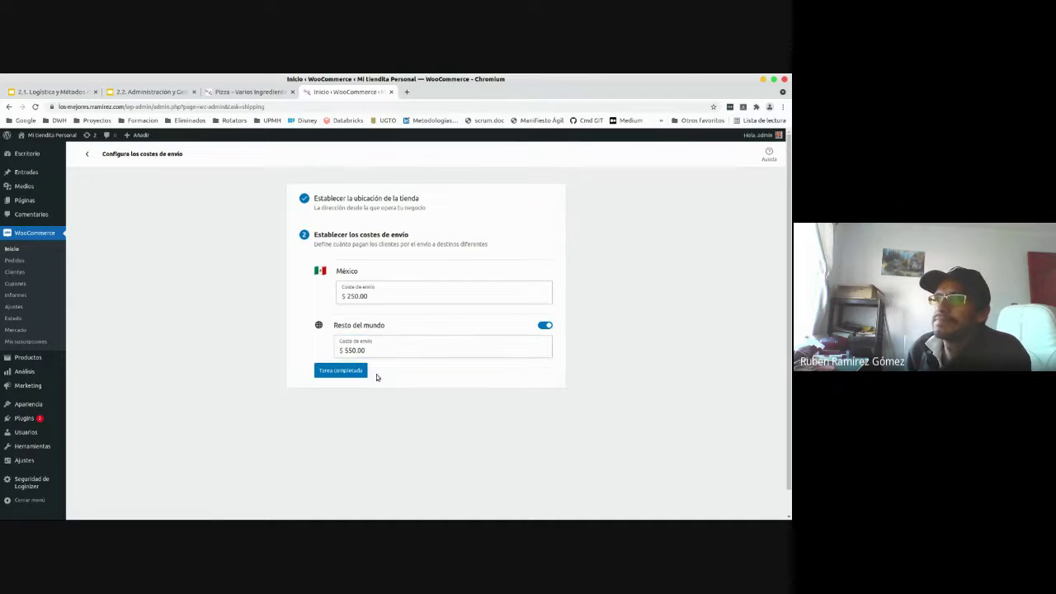
{"action": "left_click", "coordinate": [354, 373]}
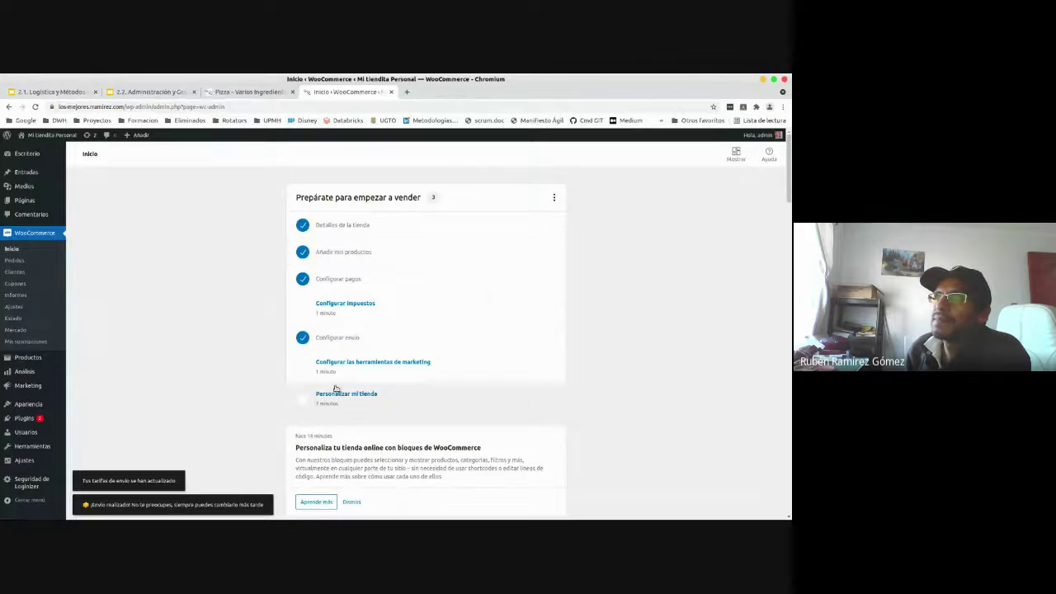
- Reload the Pizza – Varios Ingredientes page, set quantity to 3 and add them to the cart
{"action": "left_click", "coordinate": [245, 92]}
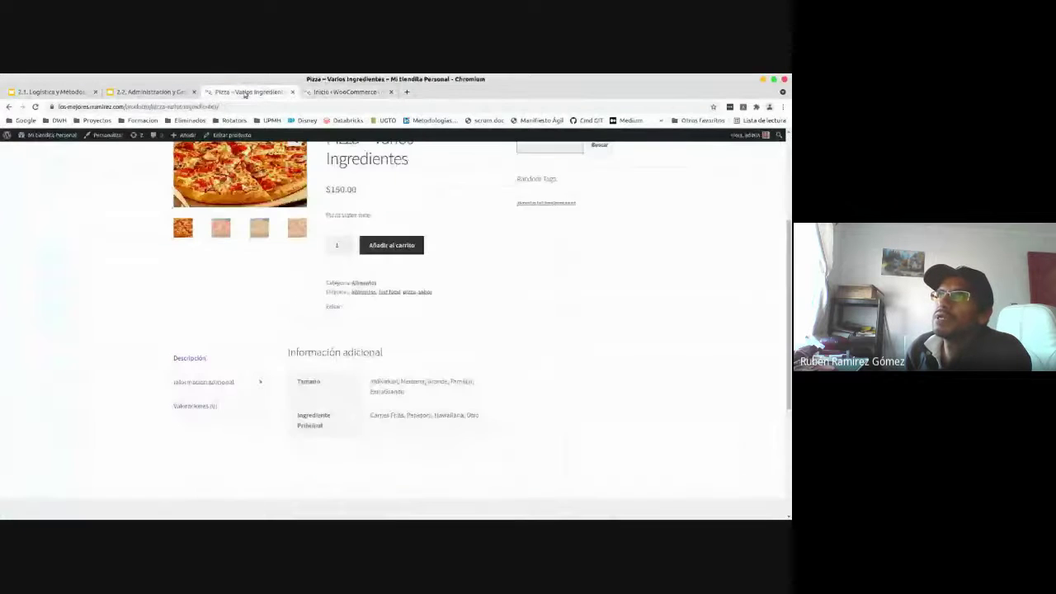
{"action": "left_click", "coordinate": [35, 107]}
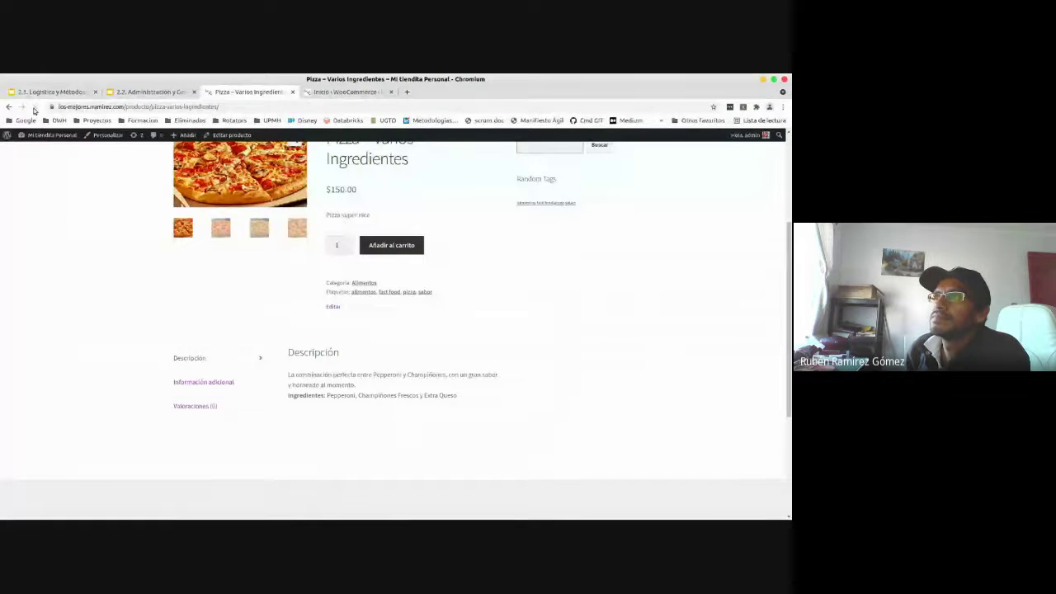
{"action": "scroll", "coordinate": [789, 234], "scroll_direction": "up", "scroll_amount": 3}
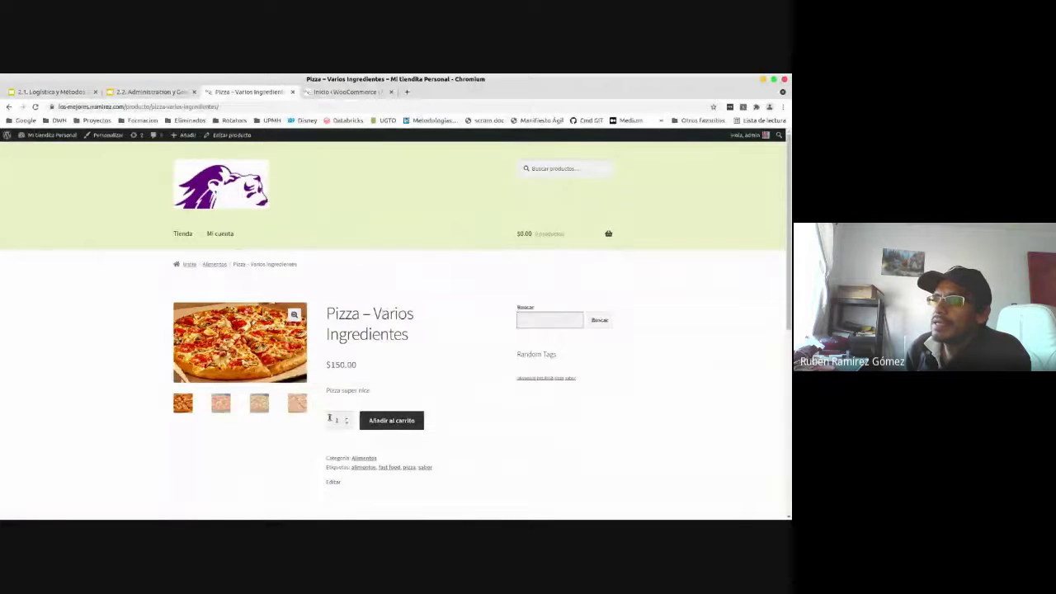
{"action": "left_click", "coordinate": [347, 419]}
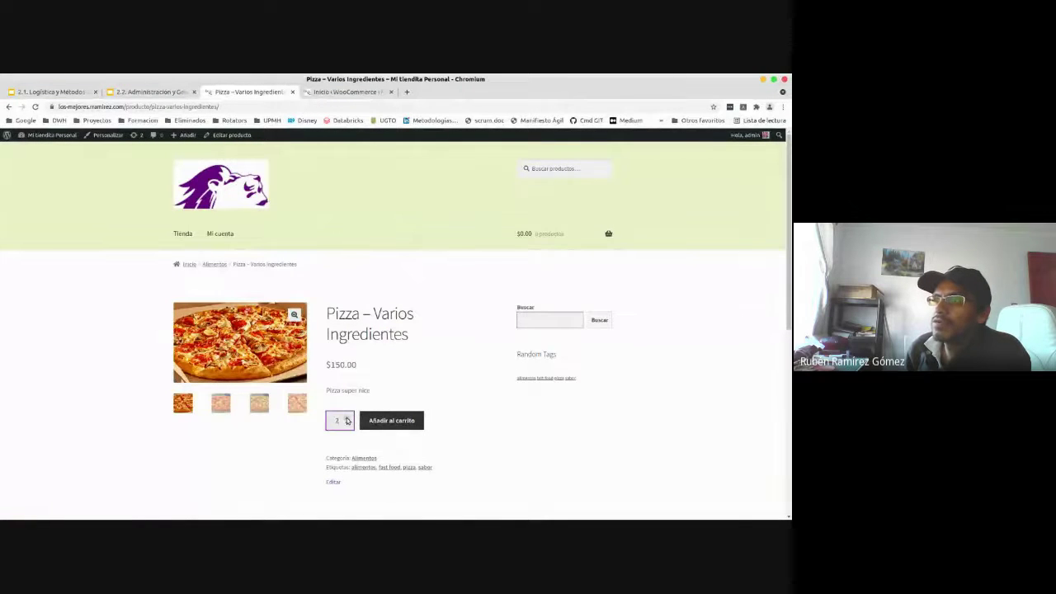
{"action": "left_click", "coordinate": [347, 418]}
{"action": "left_click", "coordinate": [380, 421]}
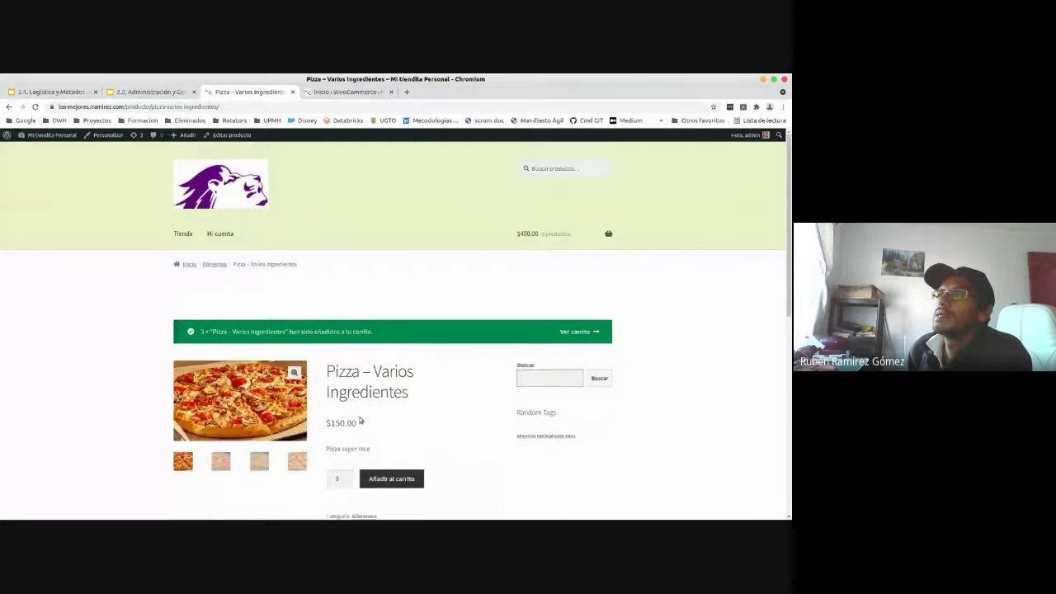
{"action": "scroll", "coordinate": [360, 421], "scroll_direction": "down", "scroll_amount": 3}
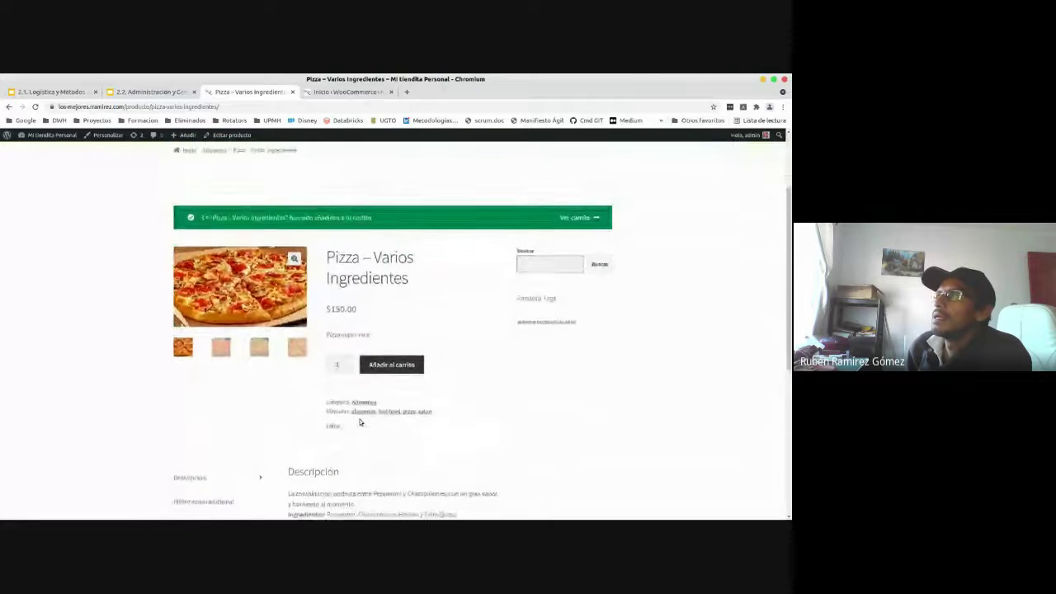
{"action": "scroll", "coordinate": [360, 421], "scroll_direction": "up", "scroll_amount": 1}
- Open the cart and highlight the pizza line's $450.00 subtotal
{"action": "left_click", "coordinate": [575, 266]}
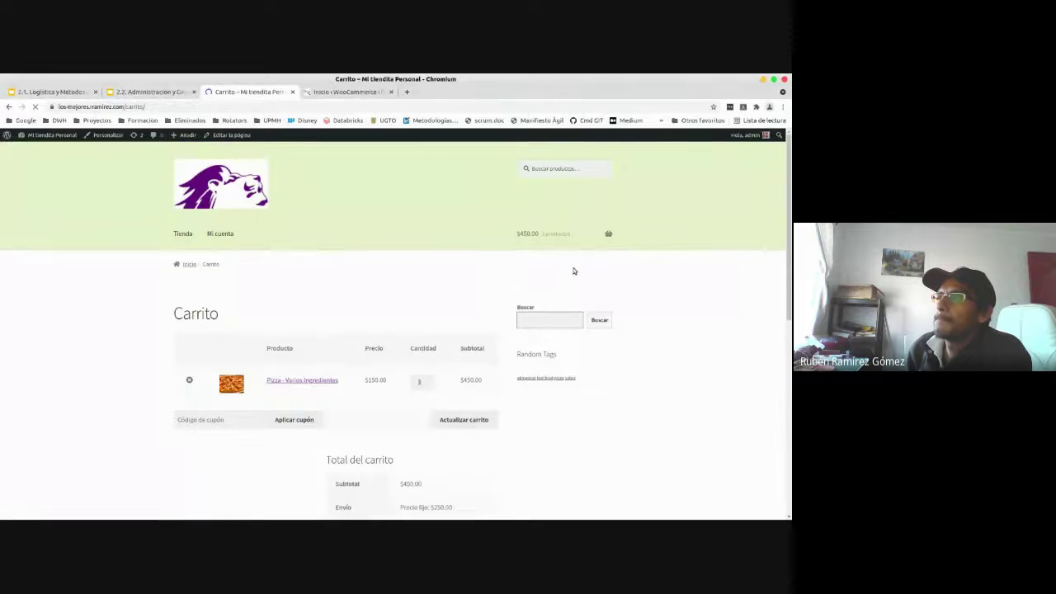
{"action": "scroll", "coordinate": [384, 352], "scroll_direction": "down", "scroll_amount": 1}
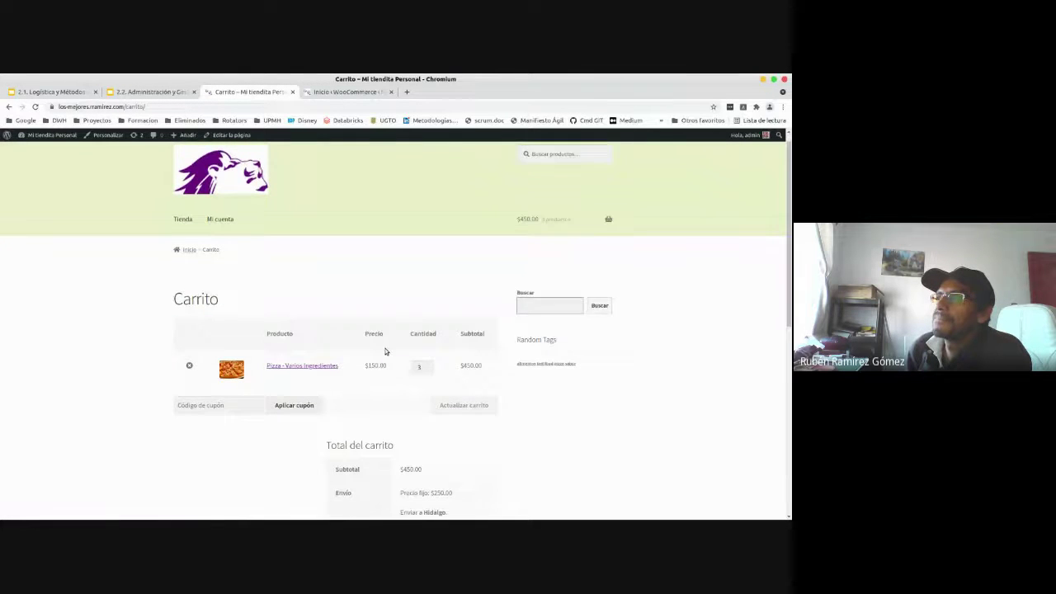
{"action": "scroll", "coordinate": [384, 352], "scroll_direction": "down", "scroll_amount": 2}
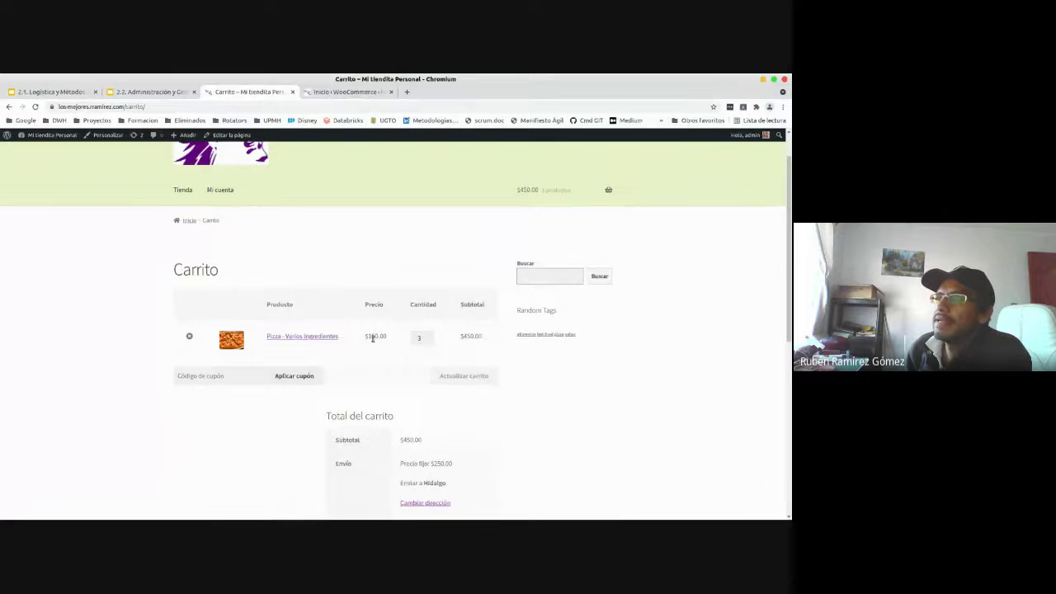
{"action": "scroll", "coordinate": [373, 339], "scroll_direction": "down", "scroll_amount": 2}
{"action": "scroll", "coordinate": [372, 338], "scroll_direction": "up", "scroll_amount": 1}
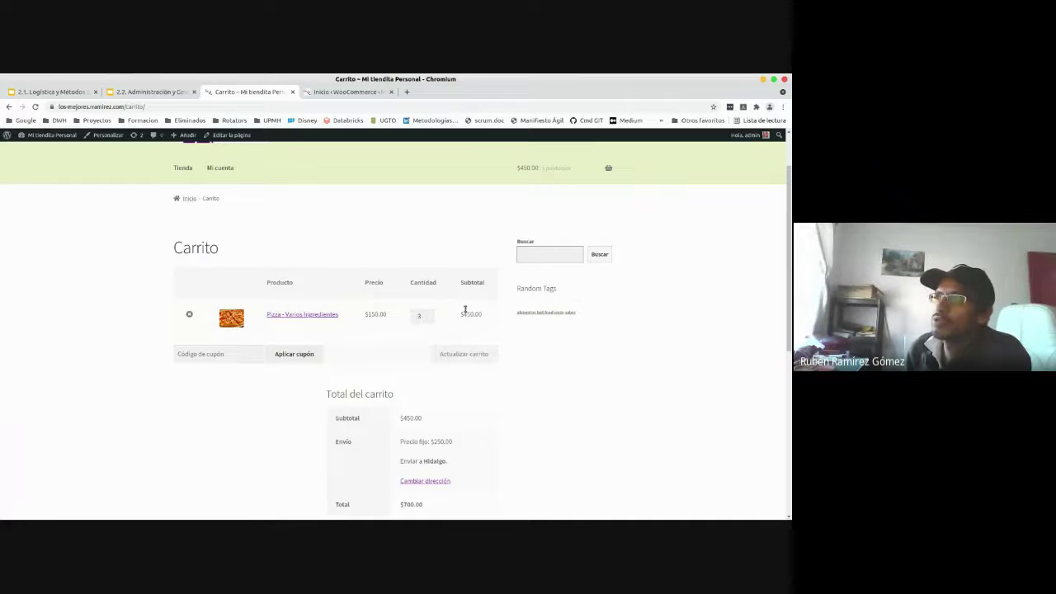
{"action": "left_click_drag", "start_coordinate": [461, 314], "coordinate": [488, 321]}
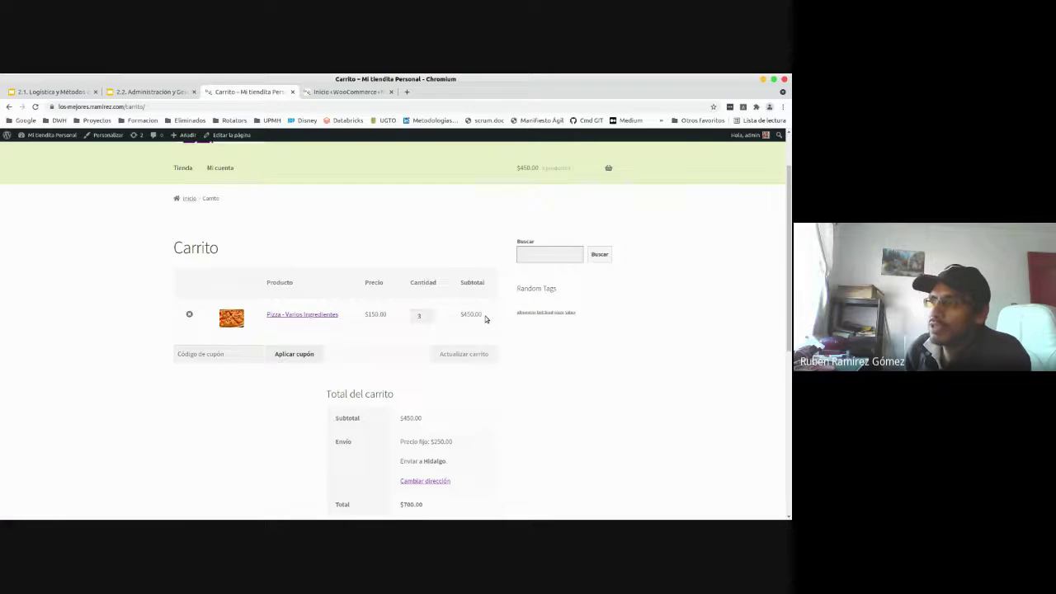
- In Total del carrito, highlight the $450.00 subtotal and the $250.00 Precio fijo shipping
{"action": "scroll", "coordinate": [509, 382], "scroll_direction": "down", "scroll_amount": 1}
{"action": "scroll", "coordinate": [509, 383], "scroll_direction": "up", "scroll_amount": 1}
{"action": "scroll", "coordinate": [507, 377], "scroll_direction": "down", "scroll_amount": 1}
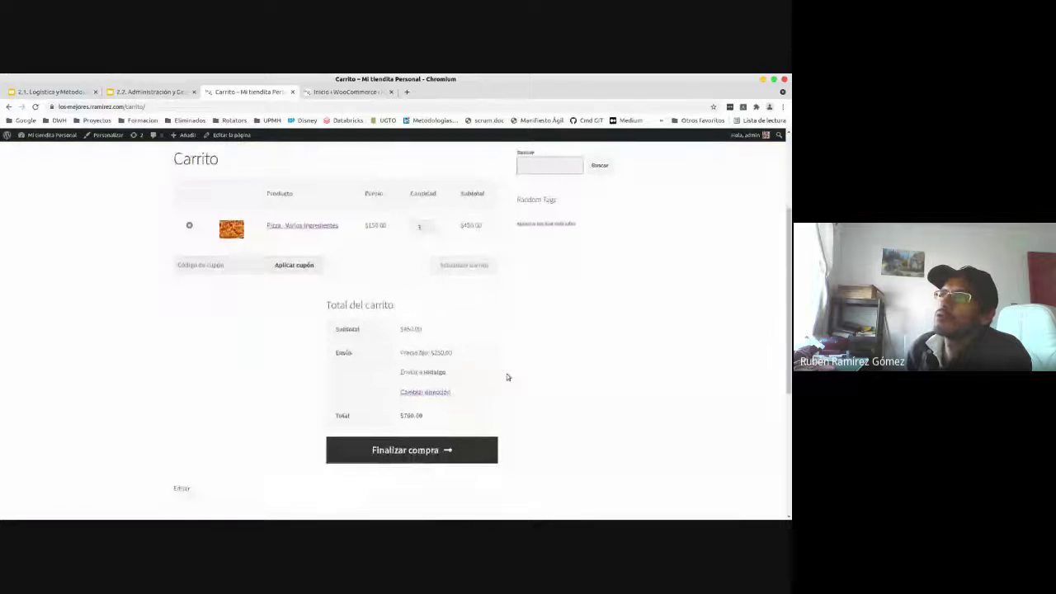
{"action": "scroll", "coordinate": [508, 377], "scroll_direction": "down", "scroll_amount": 1}
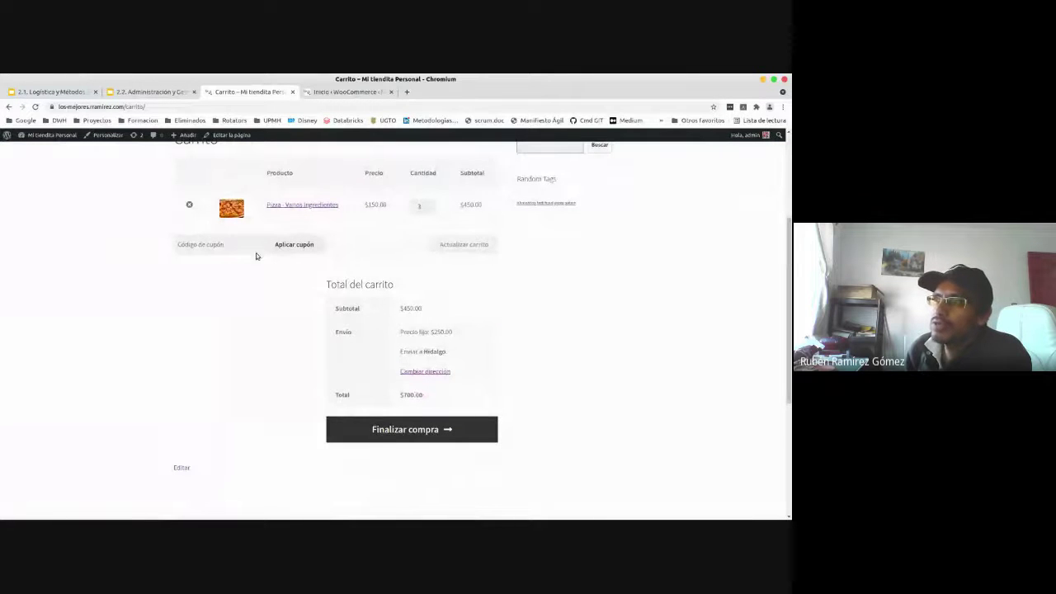
{"action": "scroll", "coordinate": [348, 374], "scroll_direction": "down", "scroll_amount": 1}
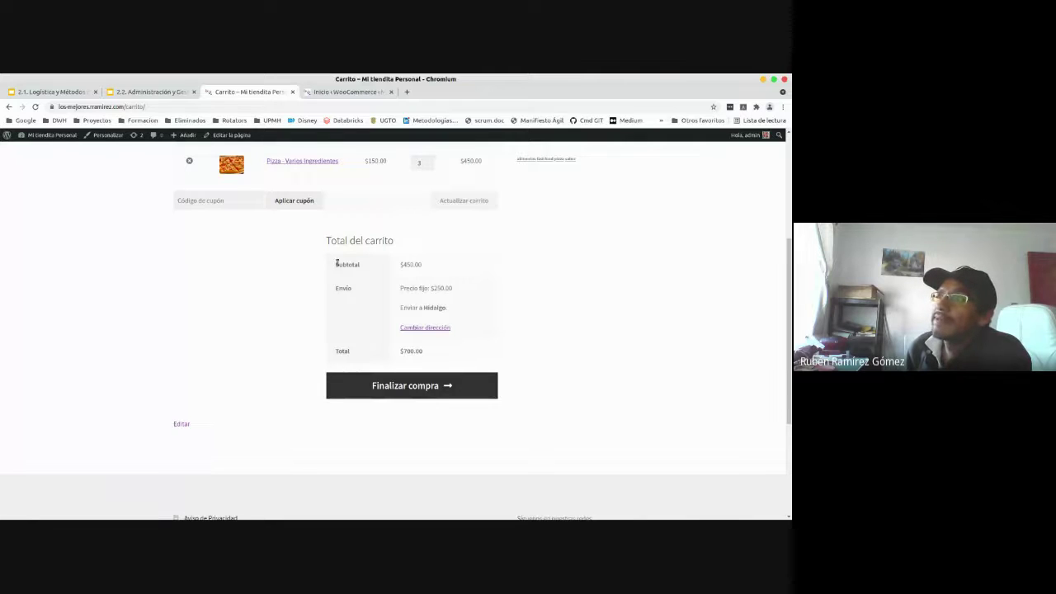
{"action": "left_click_drag", "start_coordinate": [336, 262], "coordinate": [429, 264]}
{"action": "left_click", "coordinate": [437, 264]}
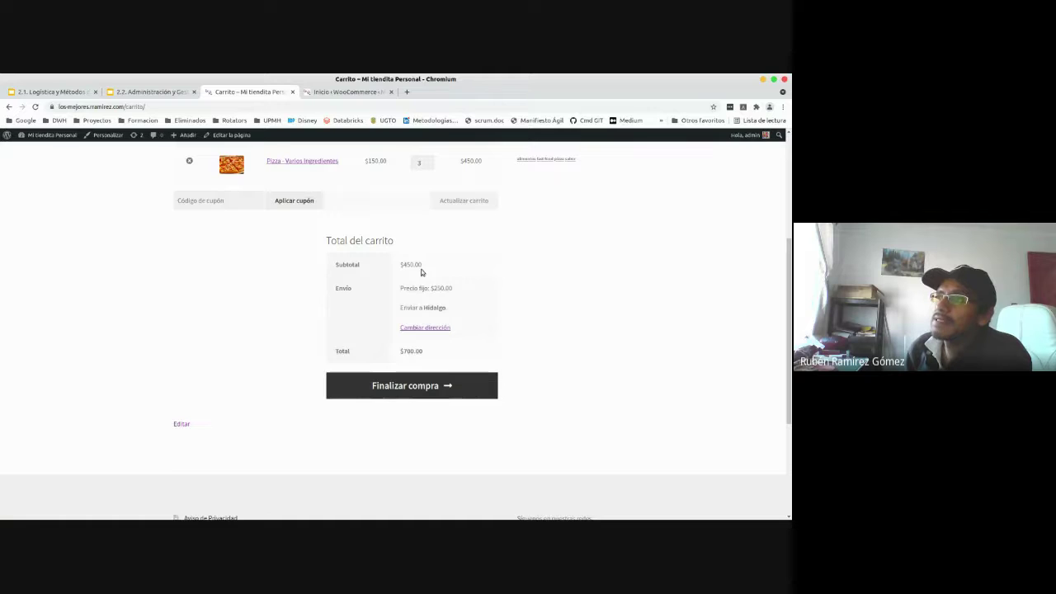
{"action": "left_click_drag", "start_coordinate": [430, 289], "coordinate": [461, 292]}
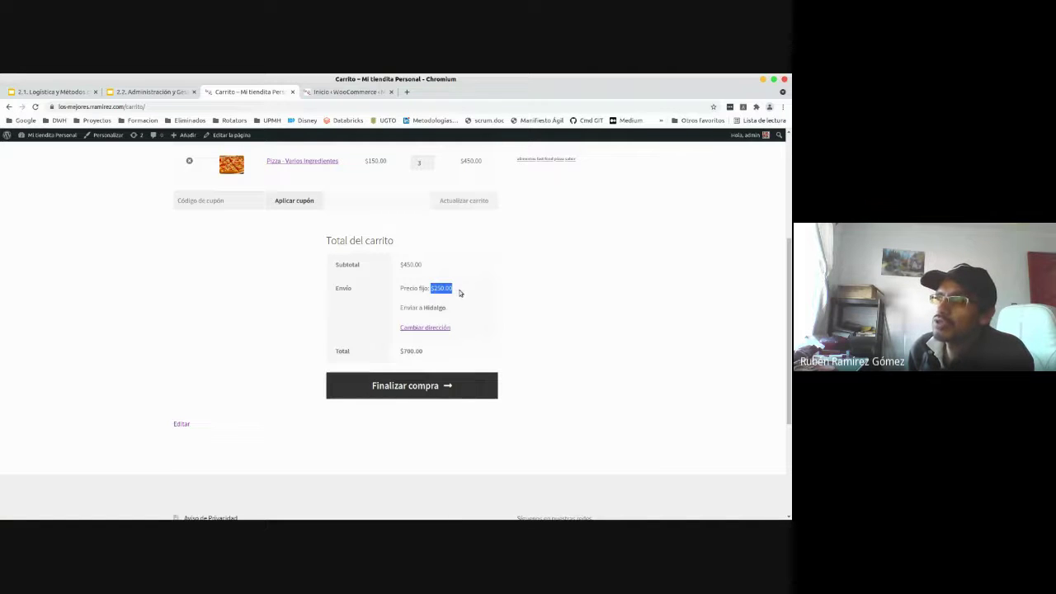
- Change the shipping state to Guerrero and update; shipping stays $250.00 Precio fijo, total $700.00
{"action": "left_click", "coordinate": [427, 329]}
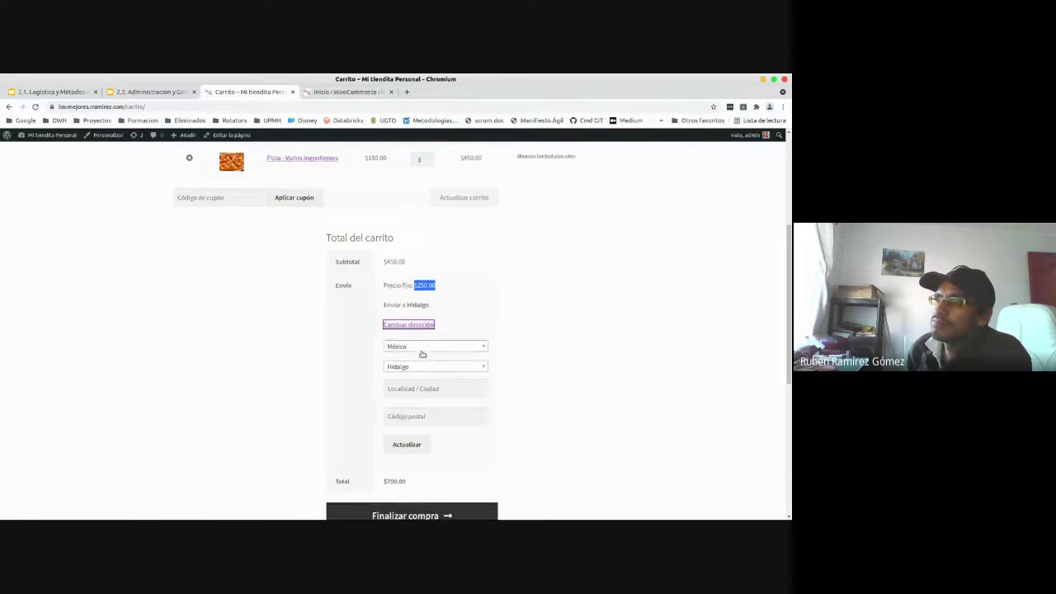
{"action": "scroll", "coordinate": [420, 351], "scroll_direction": "down", "scroll_amount": 3}
{"action": "scroll", "coordinate": [420, 335], "scroll_direction": "up", "scroll_amount": 2}
{"action": "left_click", "coordinate": [425, 324]}
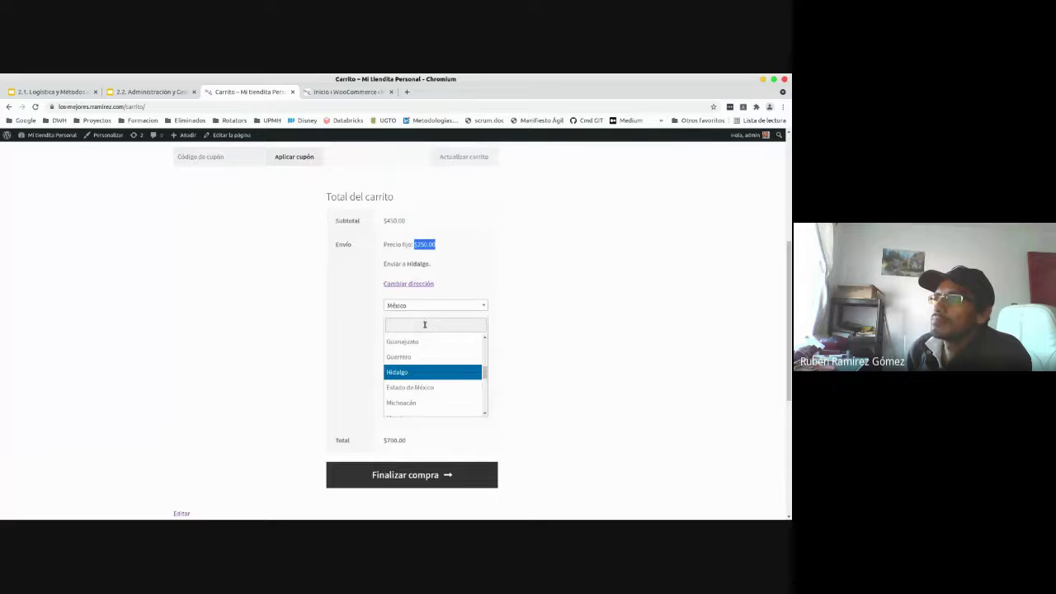
{"action": "mouse_move", "coordinate": [484, 371]}
{"action": "left_mouse_down"}
{"action": "mouse_move", "coordinate": [485, 391]}
{"action": "mouse_move", "coordinate": [485, 369]}
{"action": "left_mouse_up"}
{"action": "left_click", "coordinate": [453, 378]}
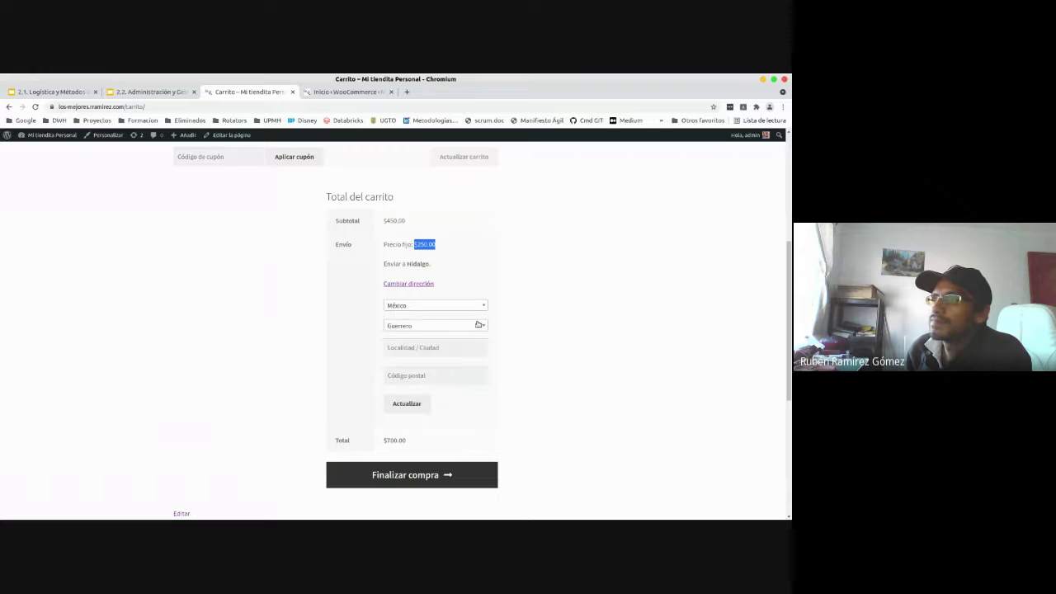
{"action": "left_click", "coordinate": [425, 348]}
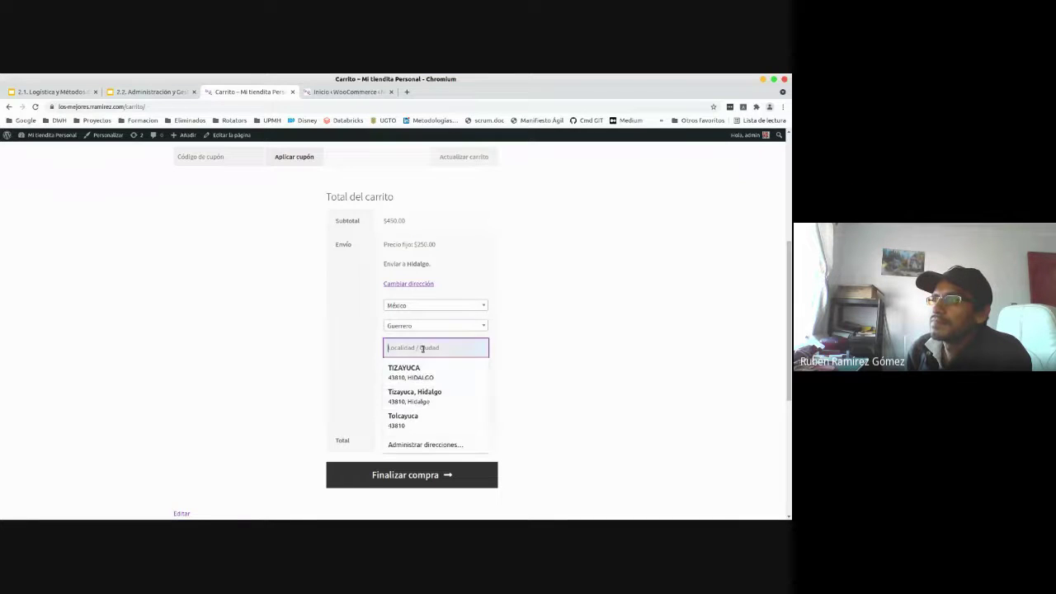
{"action": "left_click", "coordinate": [619, 373]}
{"action": "left_click", "coordinate": [415, 405]}
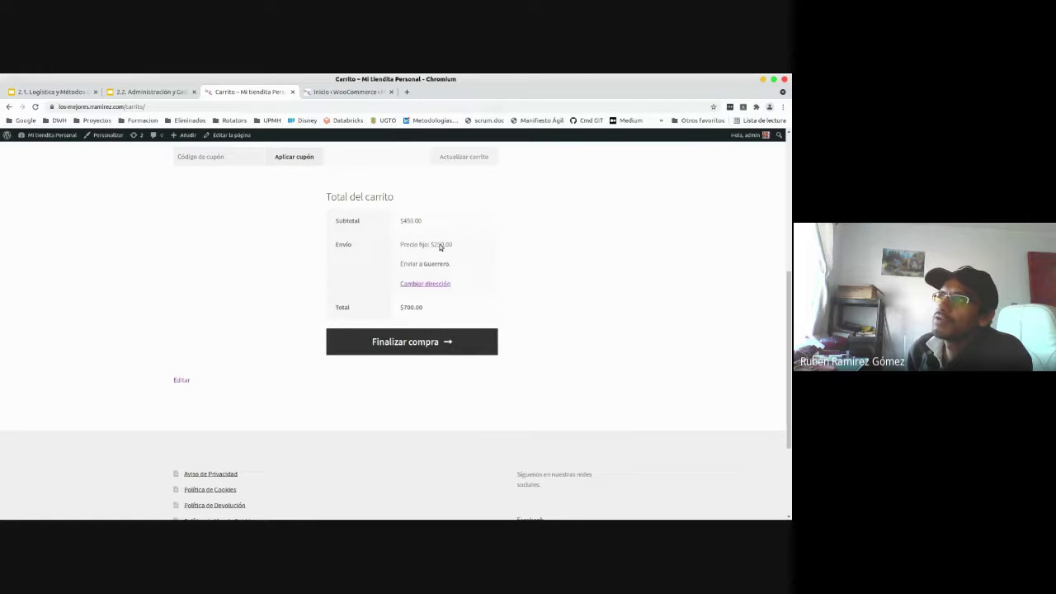
- Search 'FR', pick Francia as shipping country and update: $550.00 shipping, $1,000.00 total
{"action": "left_click", "coordinate": [425, 283]}
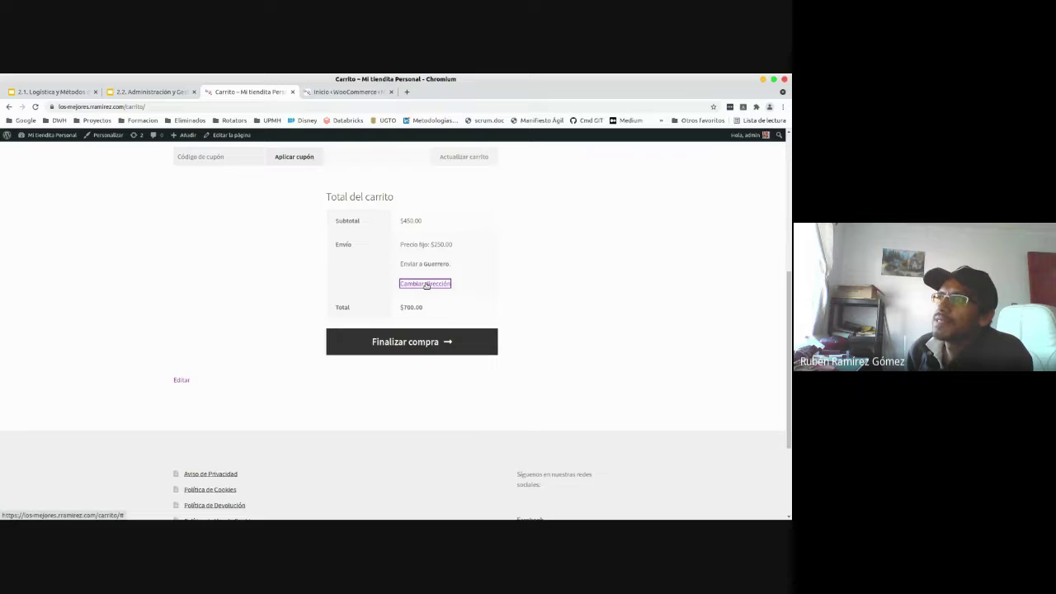
{"action": "left_click", "coordinate": [426, 304]}
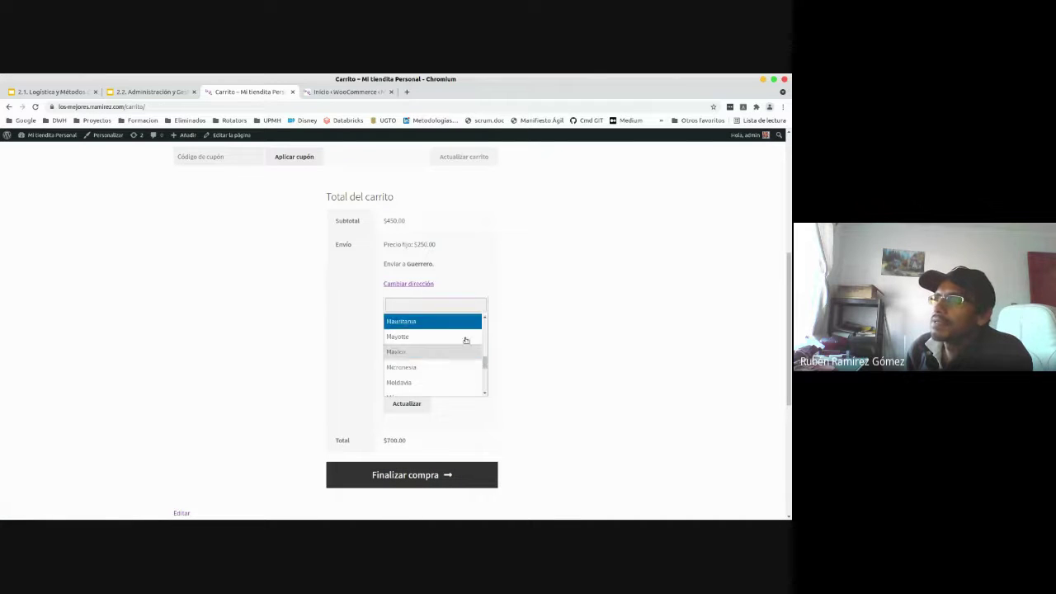
{"action": "left_click_drag", "start_coordinate": [487, 363], "coordinate": [490, 327]}
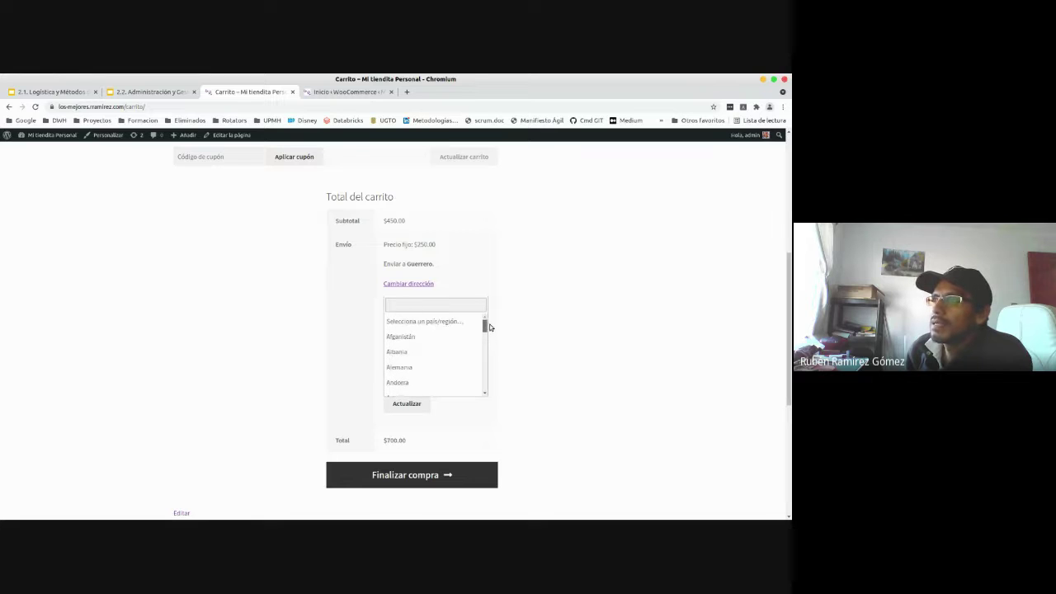
{"action": "left_click", "coordinate": [490, 323]}
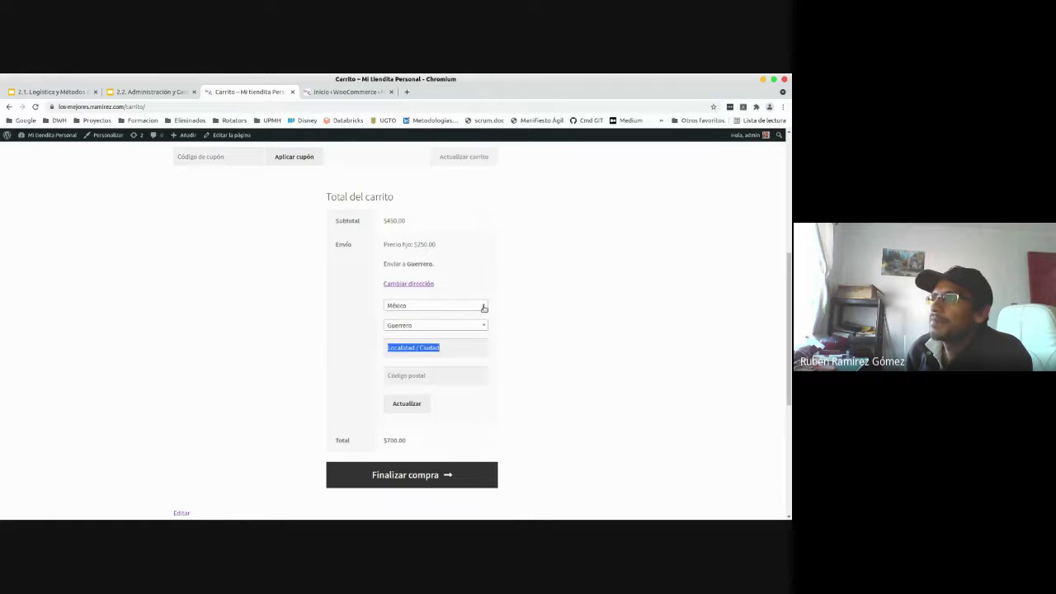
{"action": "left_click", "coordinate": [484, 306]}
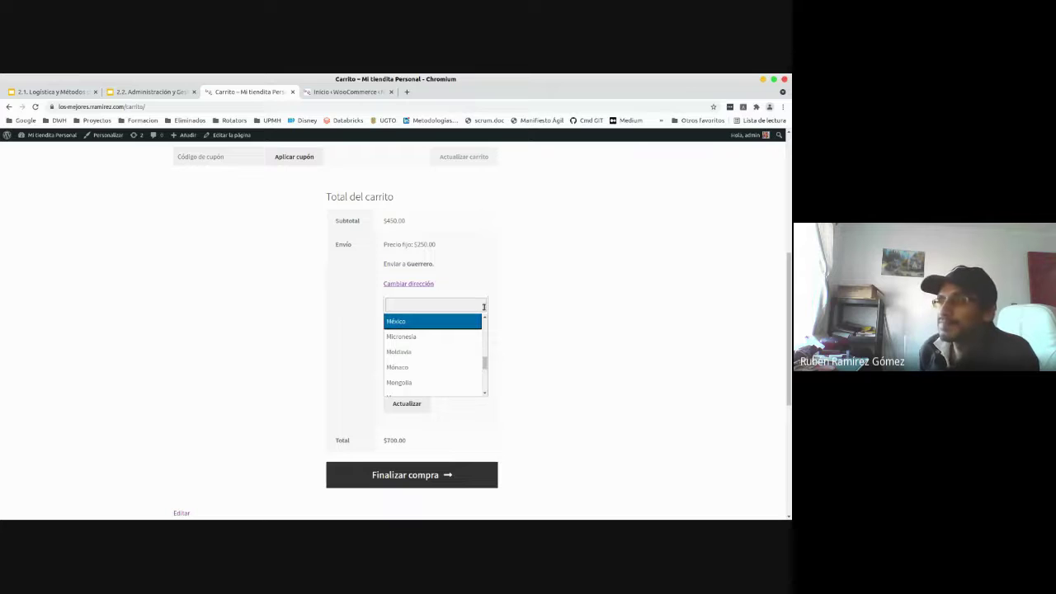
{"action": "left_click", "coordinate": [446, 302]}
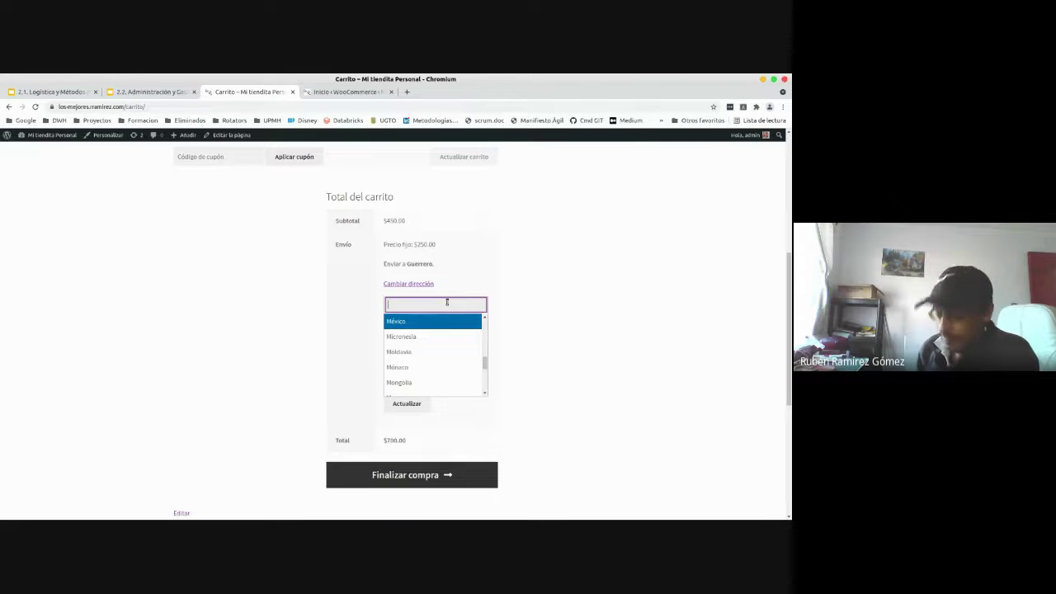
{"action": "type", "text": "FR"}
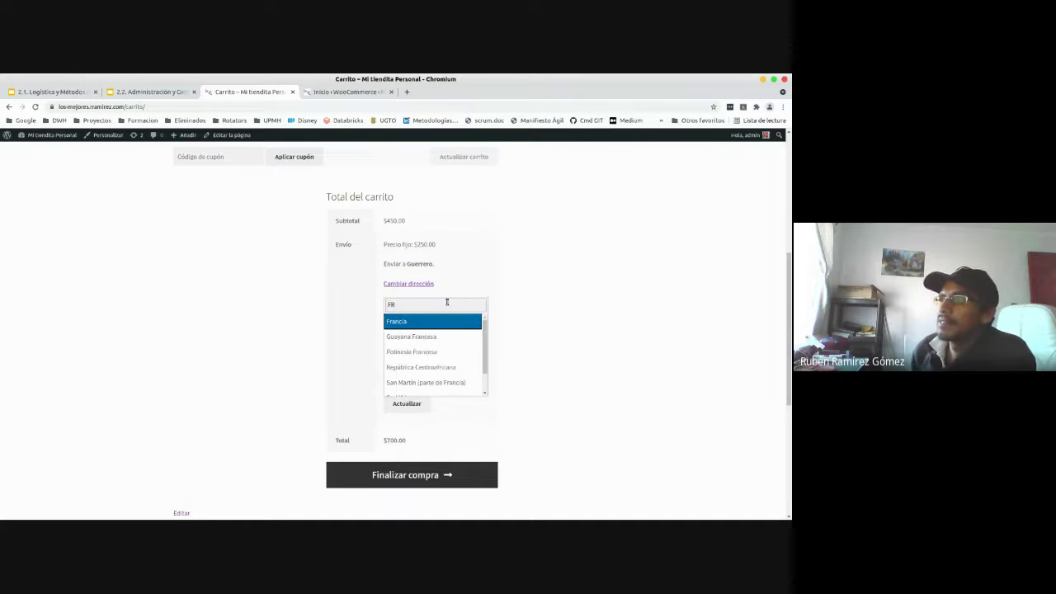
{"action": "left_click", "coordinate": [415, 325]}
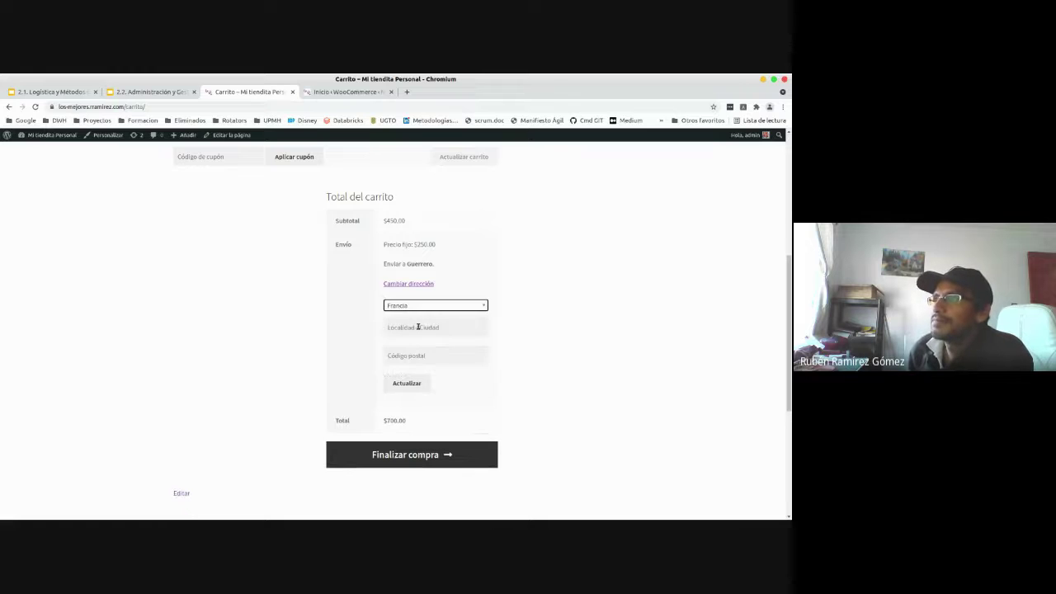
{"action": "left_click", "coordinate": [418, 327]}
{"action": "left_click", "coordinate": [531, 319]}
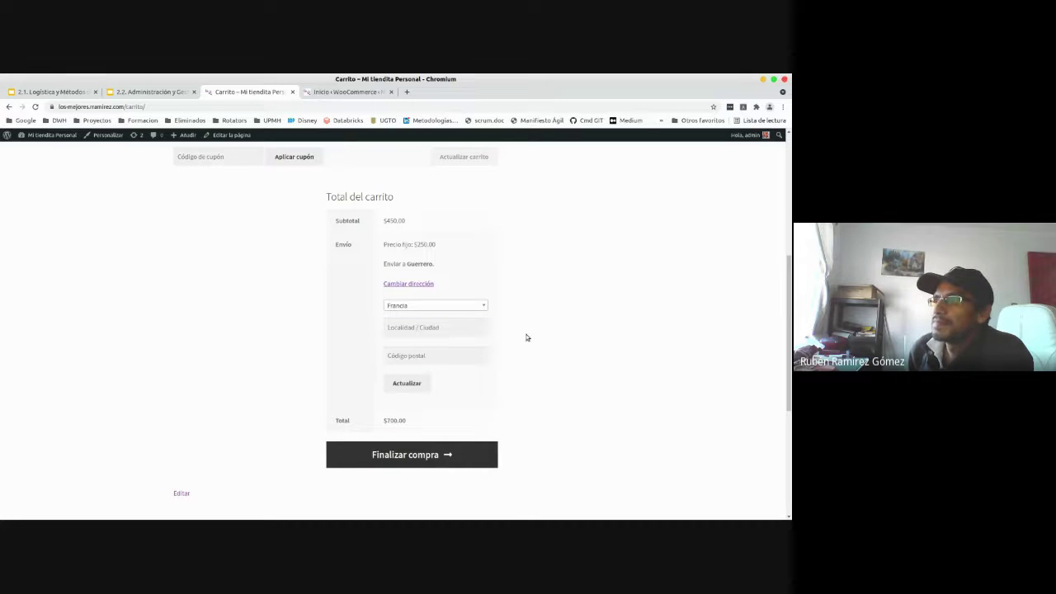
{"action": "left_click", "coordinate": [411, 386]}
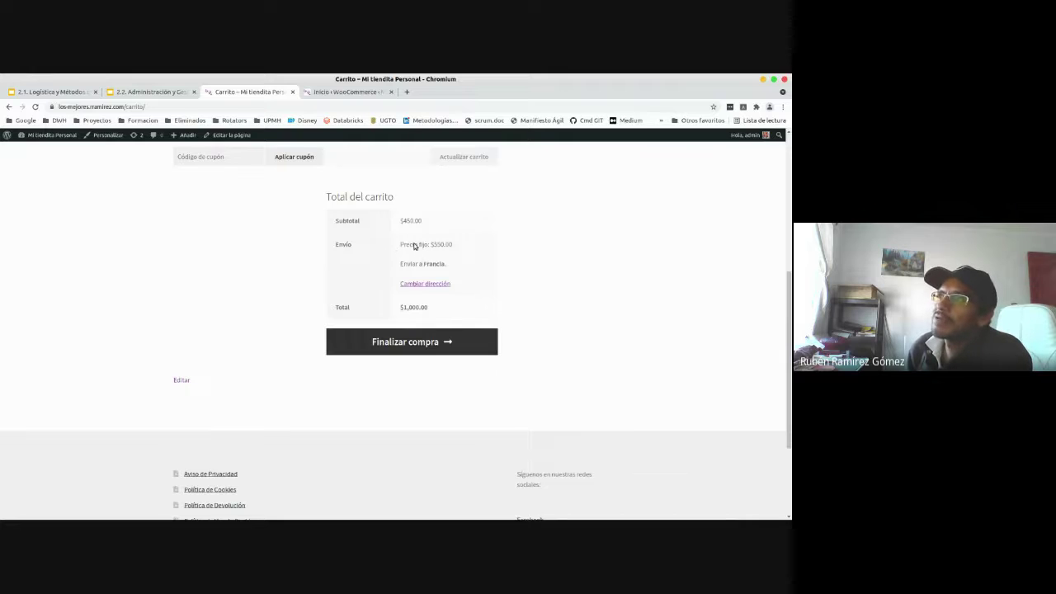
- Highlight the shipping row showing the new $550.00 Precio fijo rate
{"action": "left_click_drag", "start_coordinate": [431, 251], "coordinate": [458, 251]}
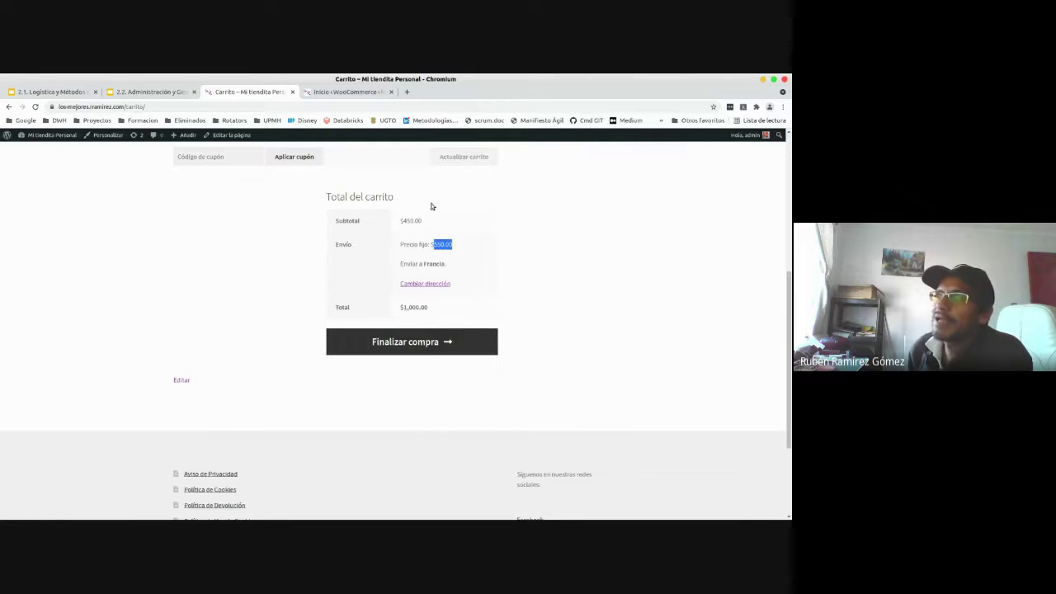
{"action": "left_click_drag", "start_coordinate": [330, 242], "coordinate": [457, 248]}
{"action": "left_click", "coordinate": [462, 246]}
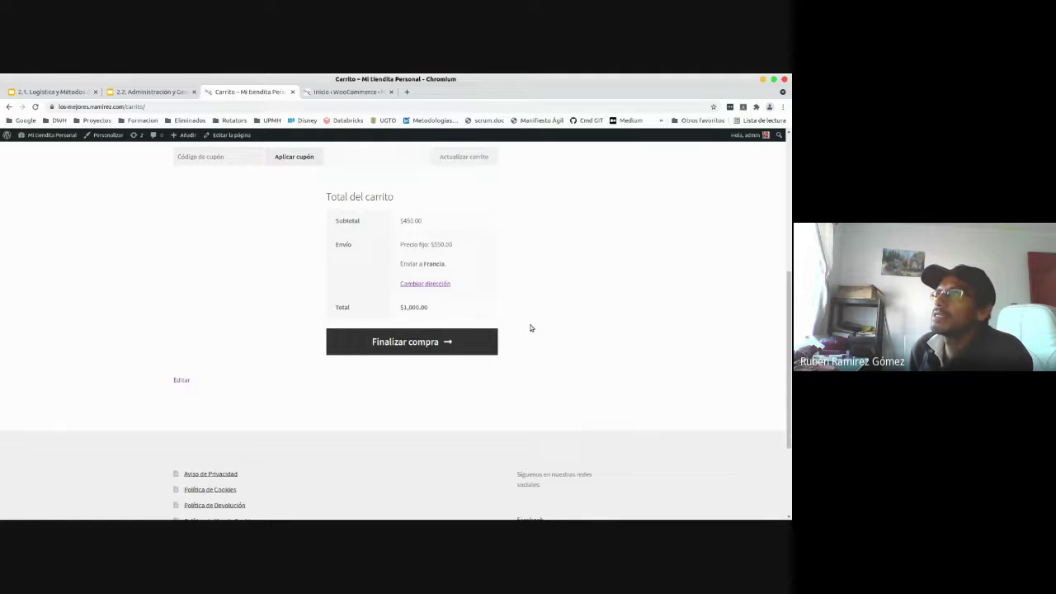
- Switch from the Carrito page to the 'Inicio ‹ WooCommerce' admin tab
{"action": "scroll", "coordinate": [531, 327], "scroll_direction": "up", "scroll_amount": 3}
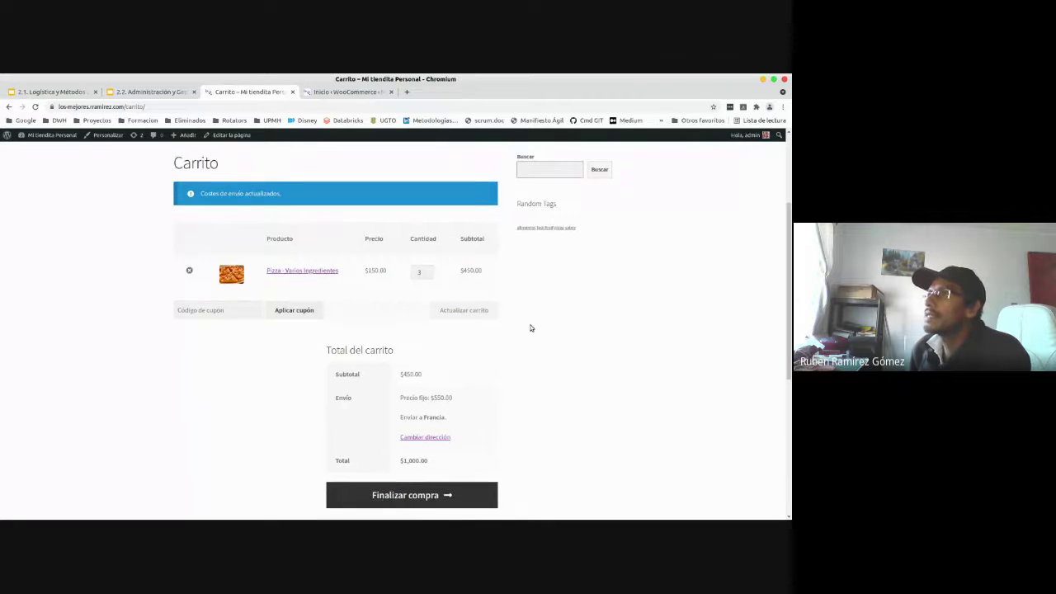
{"action": "scroll", "coordinate": [531, 327], "scroll_direction": "up", "scroll_amount": 3}
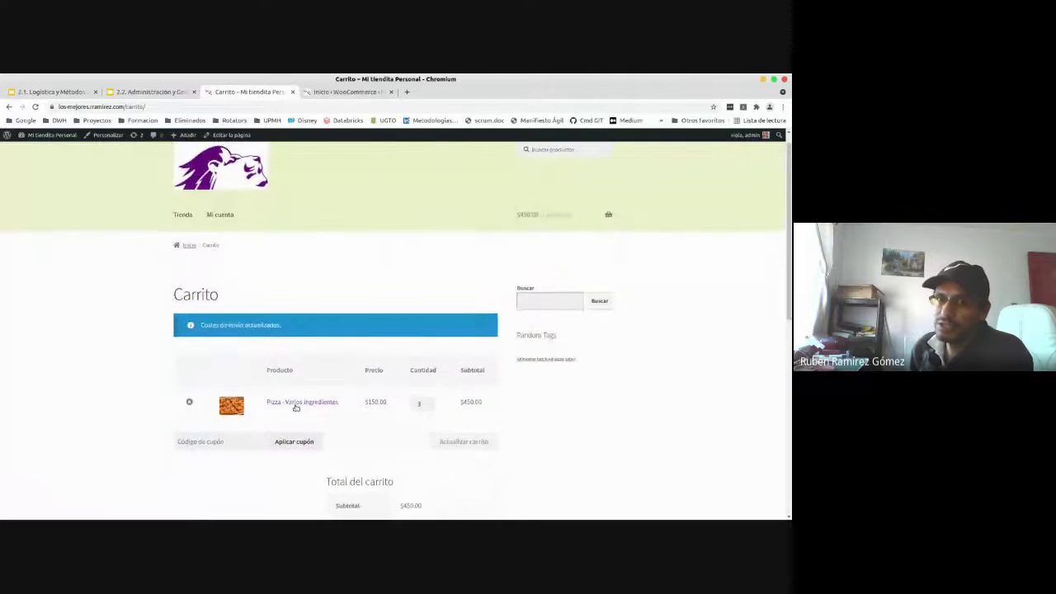
{"action": "scroll", "coordinate": [304, 405], "scroll_direction": "down", "scroll_amount": 4}
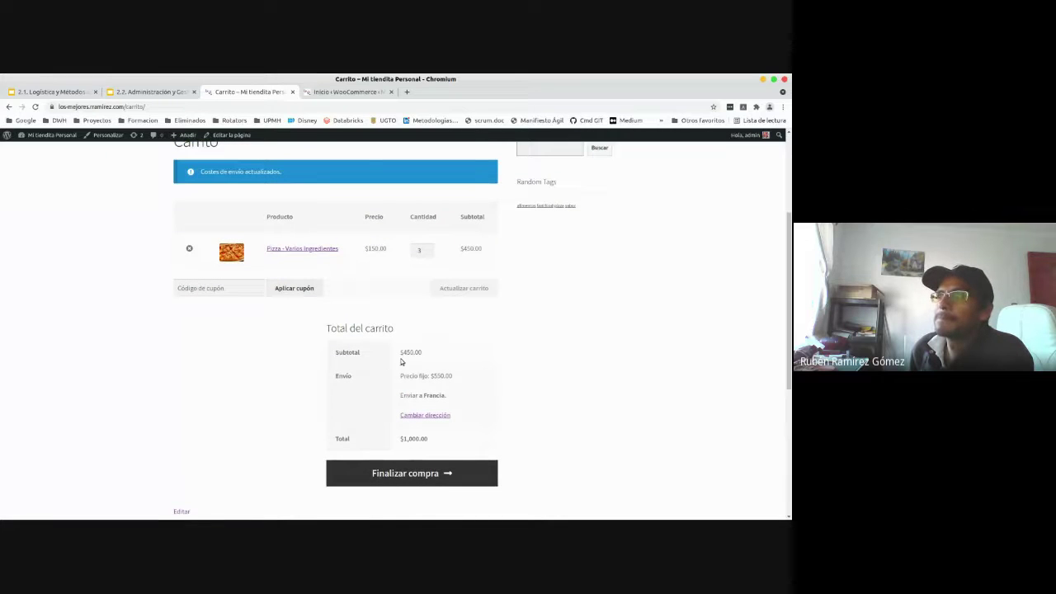
{"action": "left_click", "coordinate": [352, 96]}
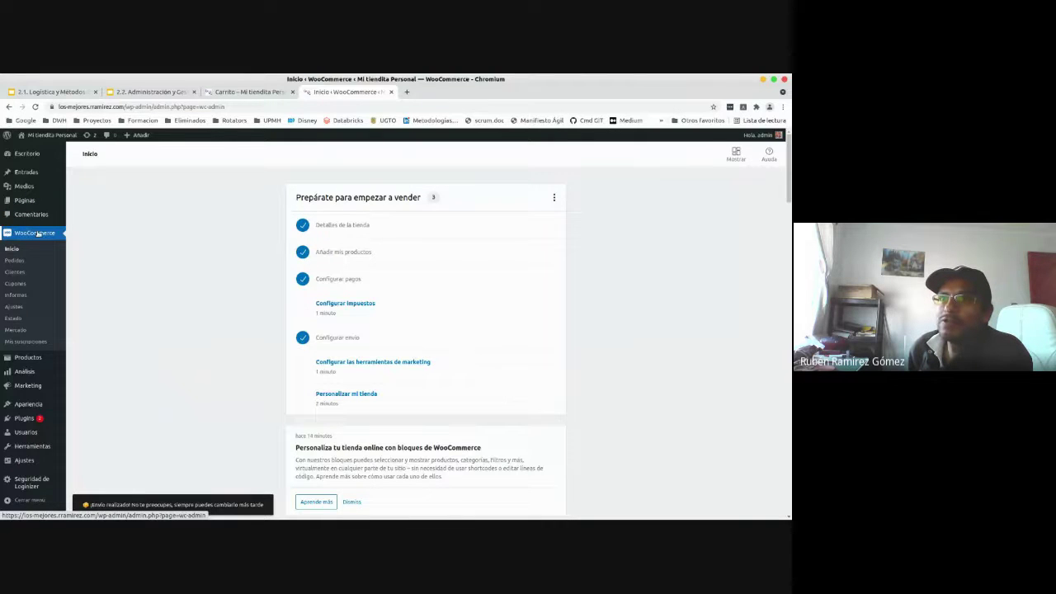
- In WooCommerce Ajustes > Envío, start a new zone with 'Añadir zona de envío'
{"action": "left_click", "coordinate": [15, 308]}
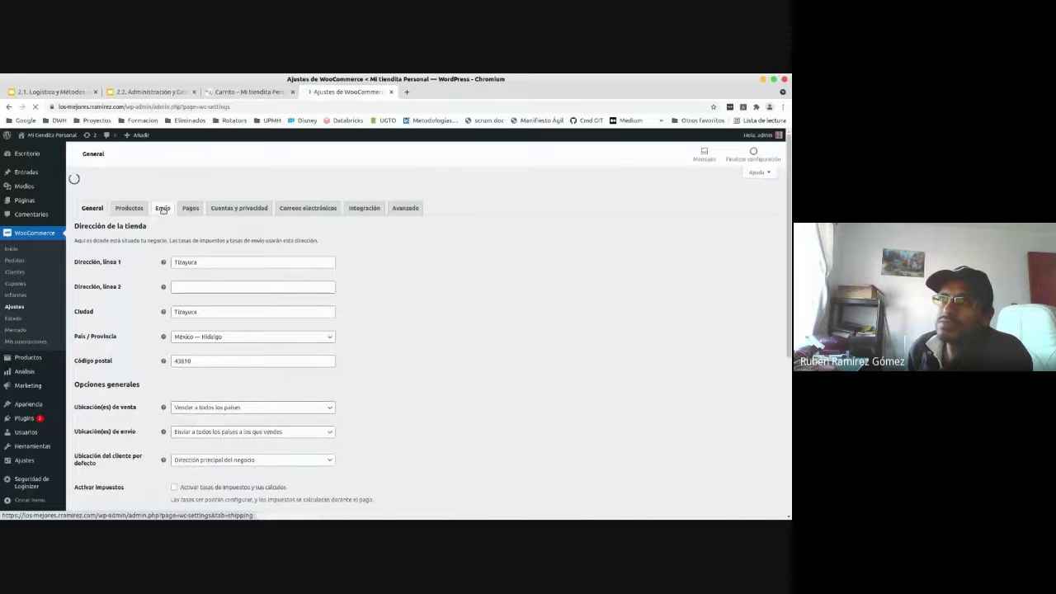
{"action": "left_click", "coordinate": [163, 192]}
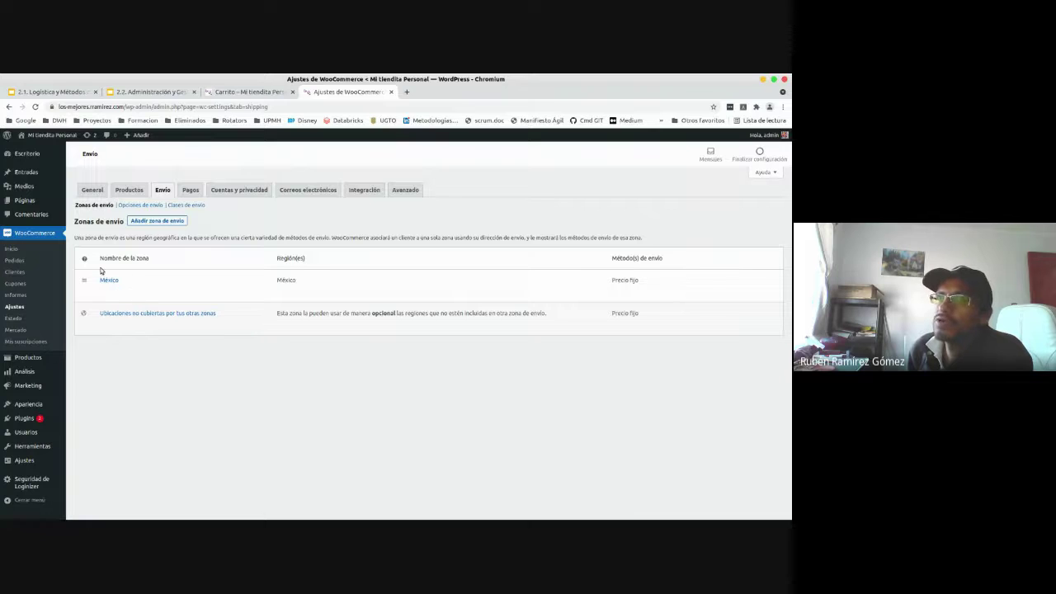
{"action": "left_click", "coordinate": [146, 223]}
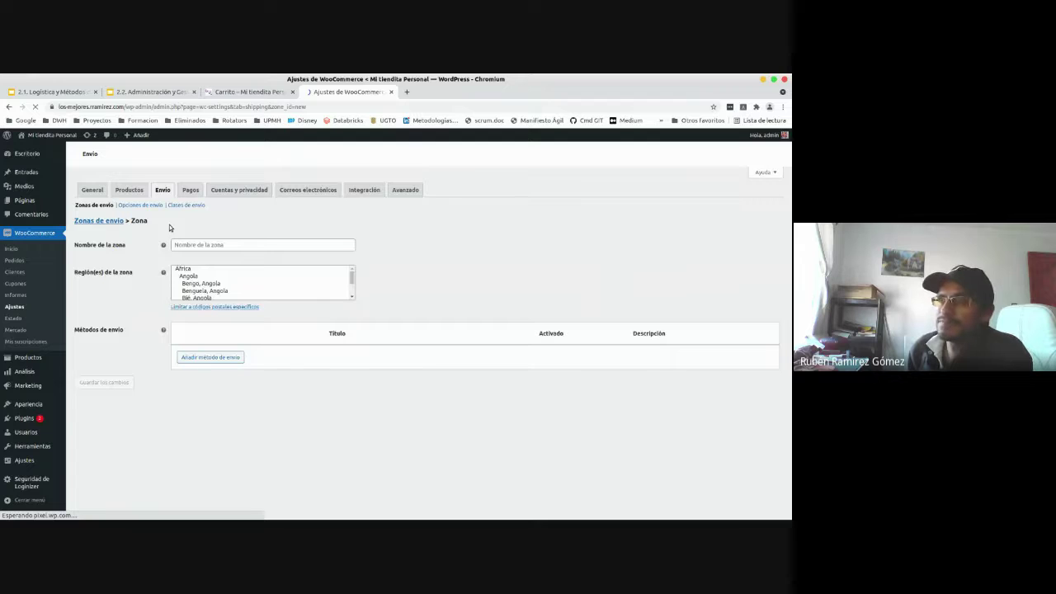
- Name the new shipping zone 'ZONA LOCAL', retyping it to fix the capitalisation
{"action": "left_click", "coordinate": [206, 245]}
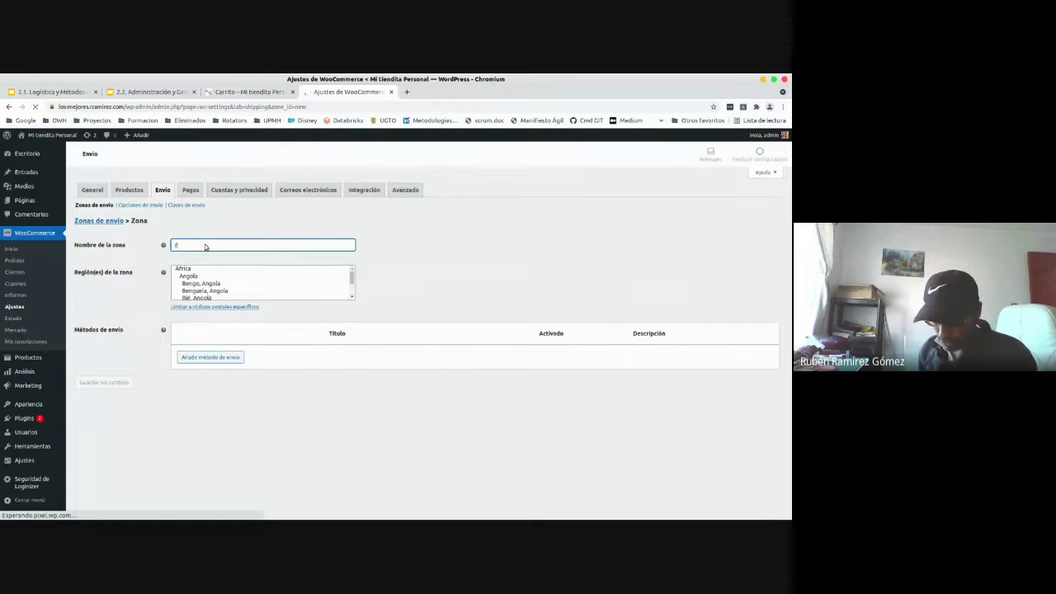
{"action": "type", "text": "ZONA LOCAL"}
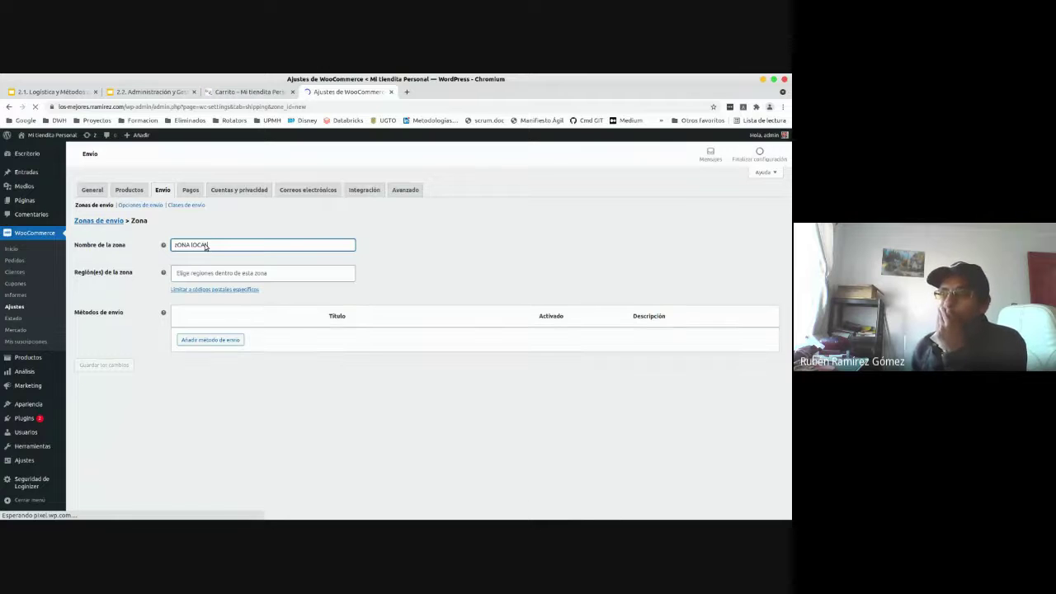
{"action": "key", "text": "alt+Tab"}
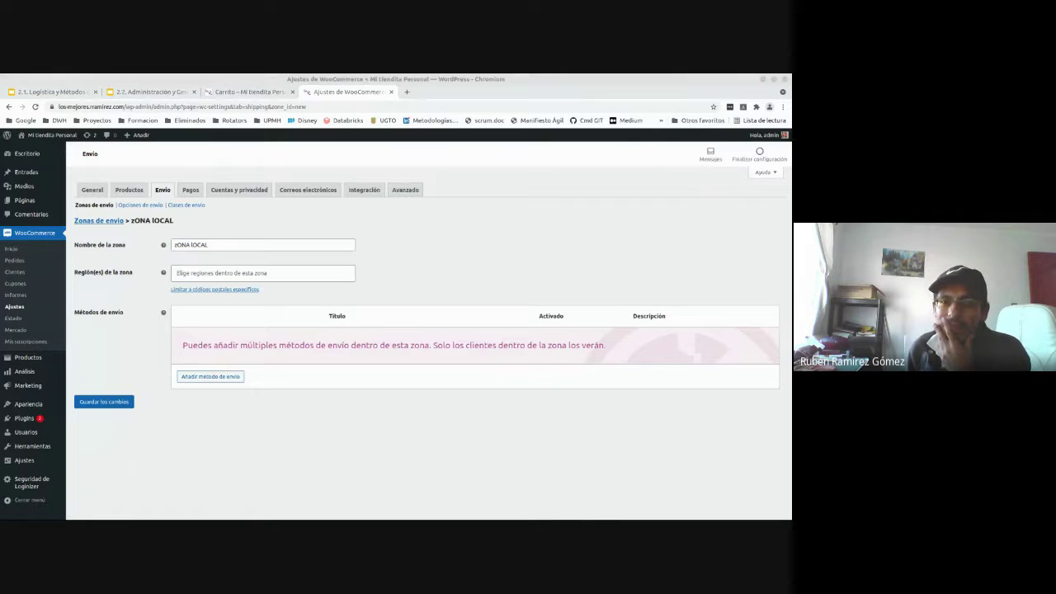
{"action": "key", "text": "alt+Tab"}
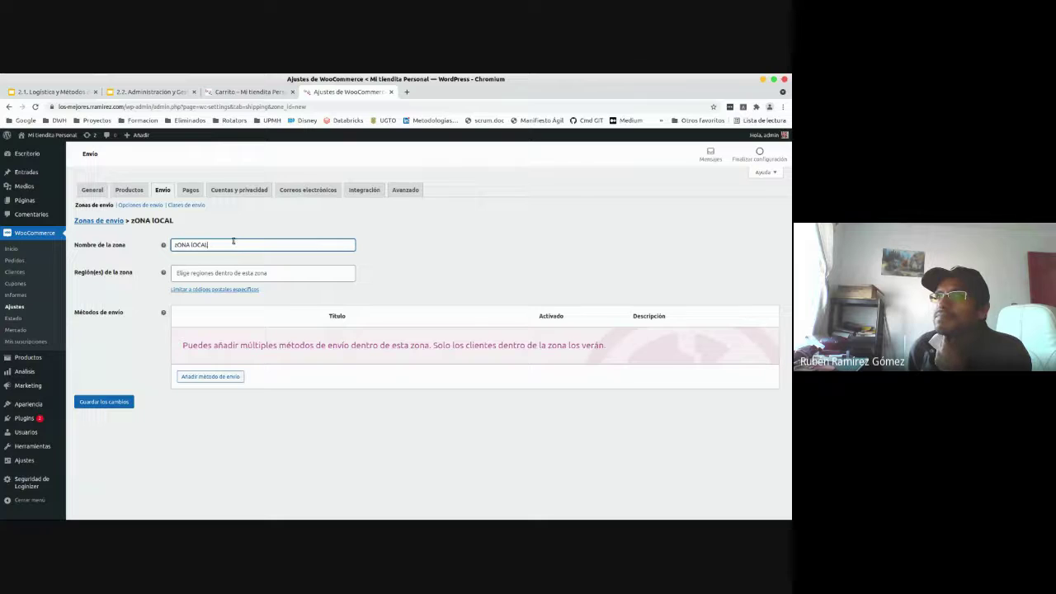
{"action": "left_click_drag", "start_coordinate": [233, 241], "coordinate": [163, 238]}
{"action": "type", "text": "ZONA"}
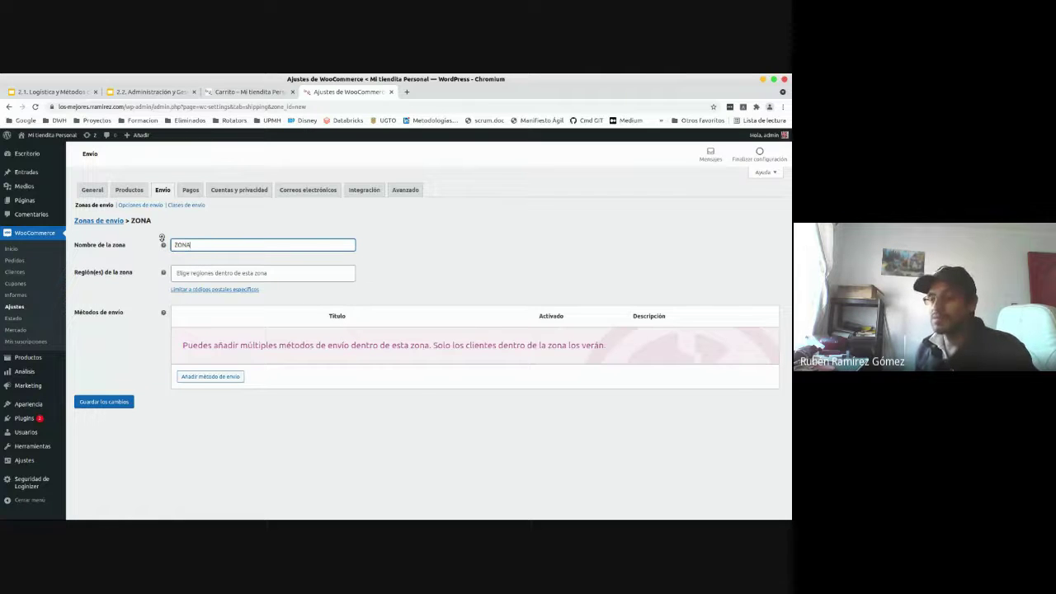
{"action": "type", "text": " LOCAL"}
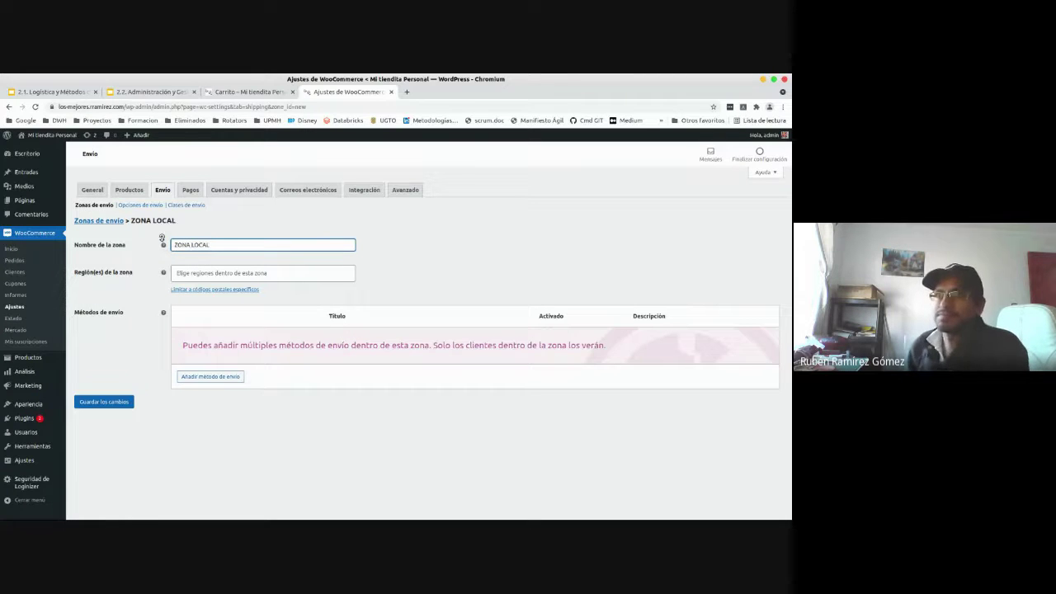
- Leave the region list empty and reveal 'Limitar a códigos postales específicos'
{"action": "left_click", "coordinate": [230, 274]}
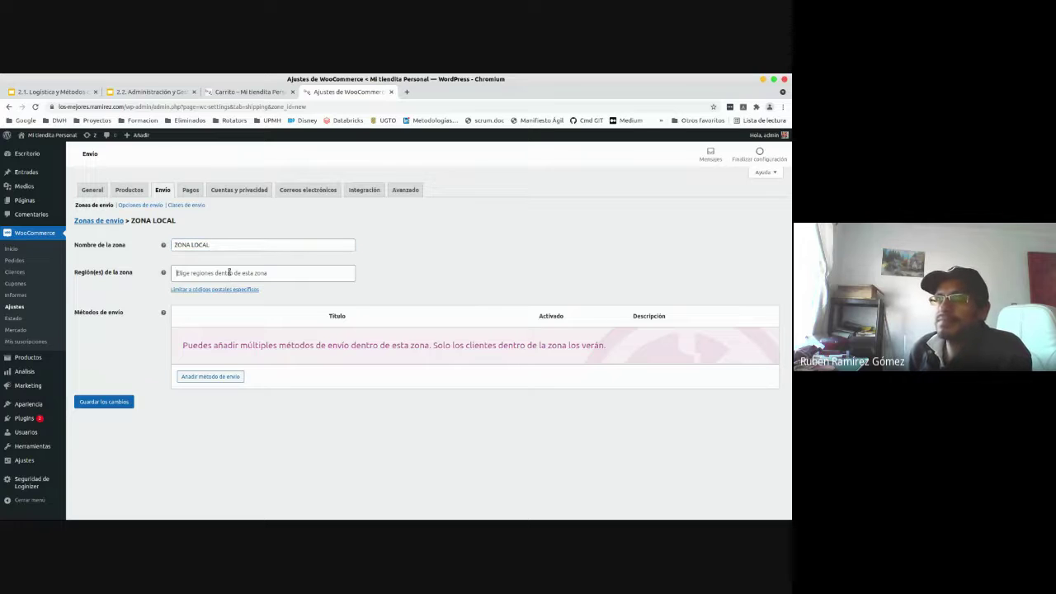
{"action": "left_click", "coordinate": [239, 274]}
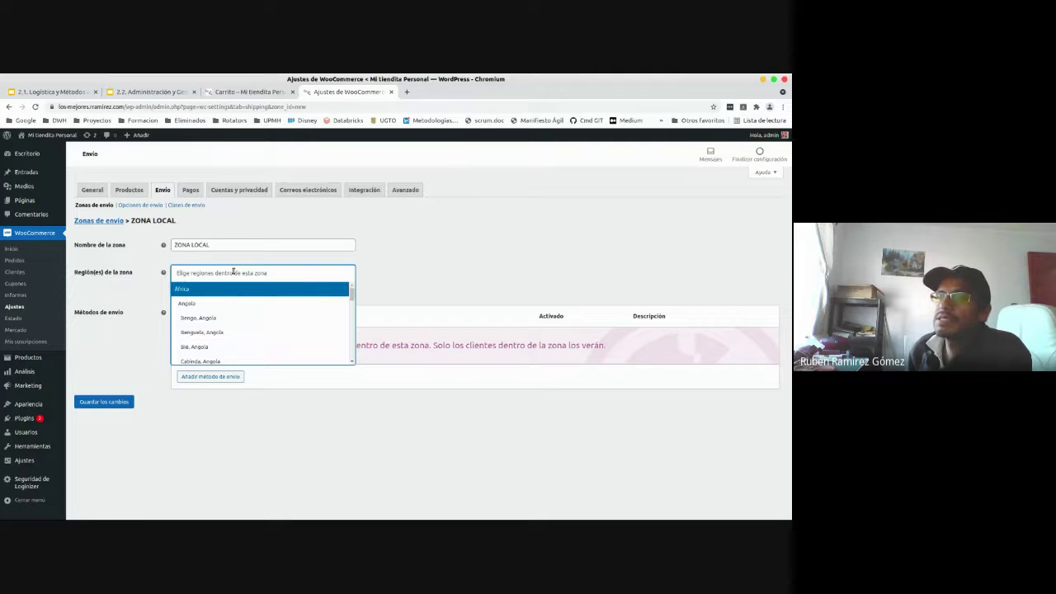
{"action": "left_click", "coordinate": [454, 258]}
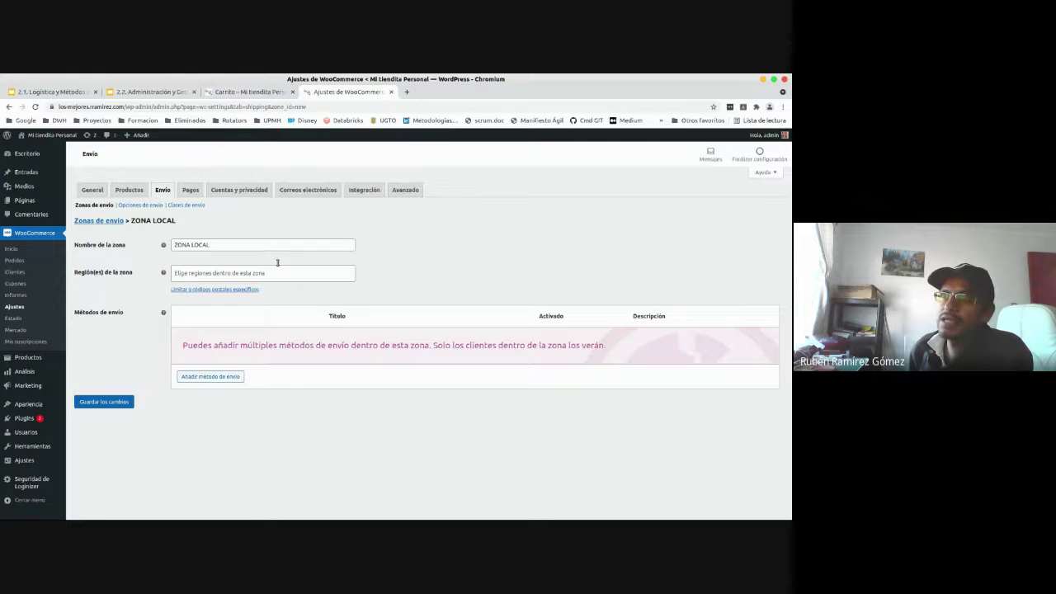
{"action": "left_click", "coordinate": [239, 290]}
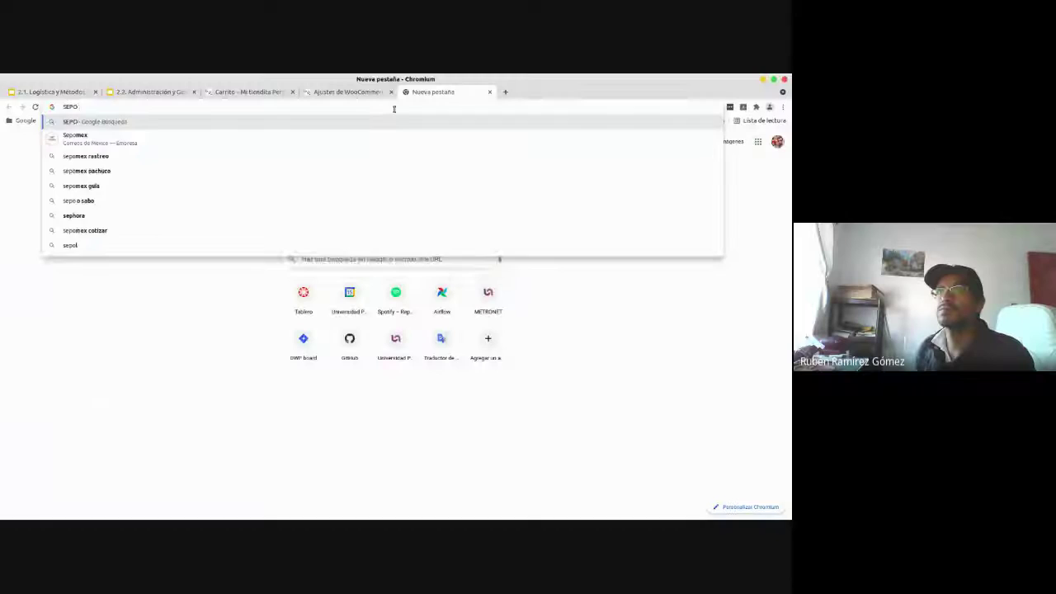
- Search the web for SEPOMEX to reach Correos de México's postal code lookup
{"action": "type", "text": "M"}
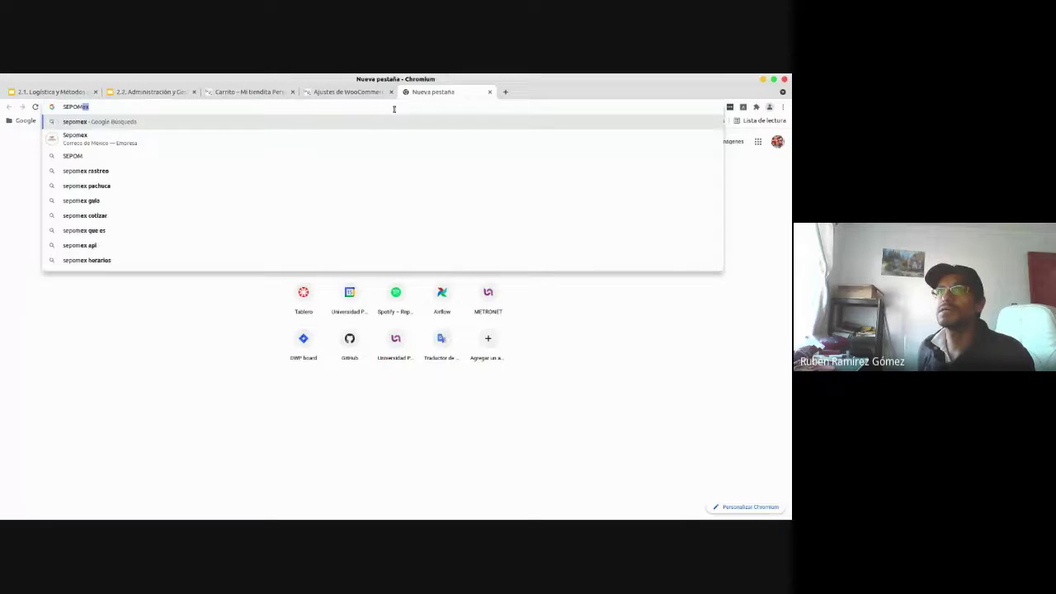
{"action": "key", "text": "Return"}
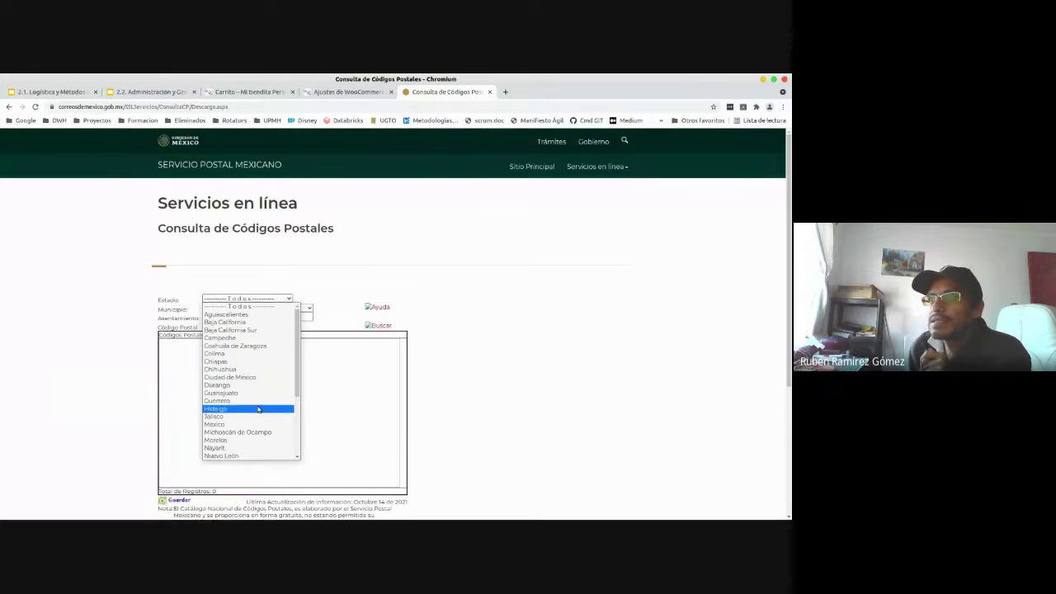
- Search postal codes for Estado Hidalgo, Municipio Pachuca de Soto
{"action": "left_click", "coordinate": [258, 409]}
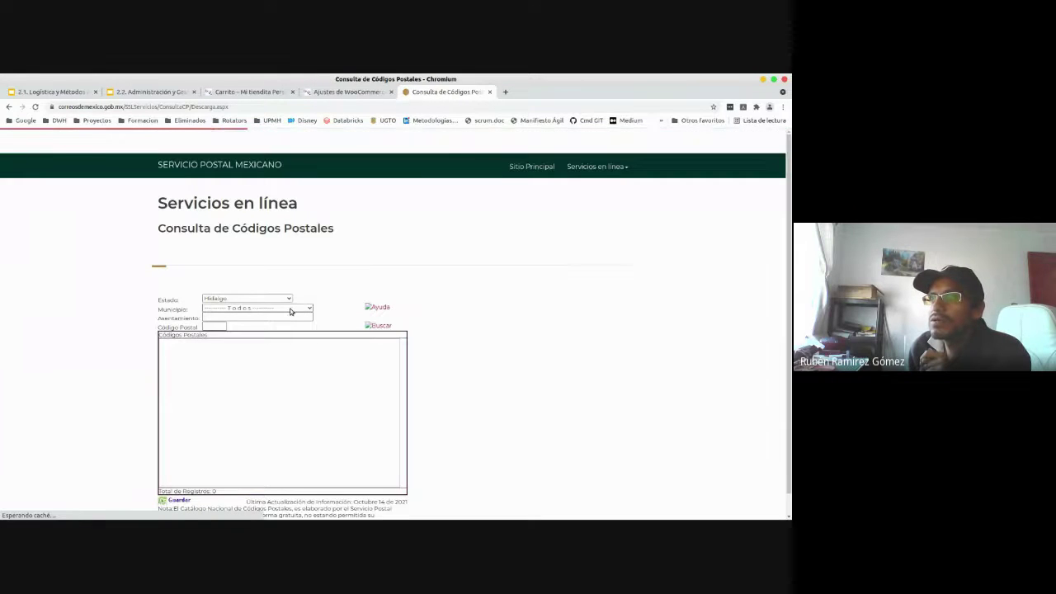
{"action": "left_click", "coordinate": [290, 311]}
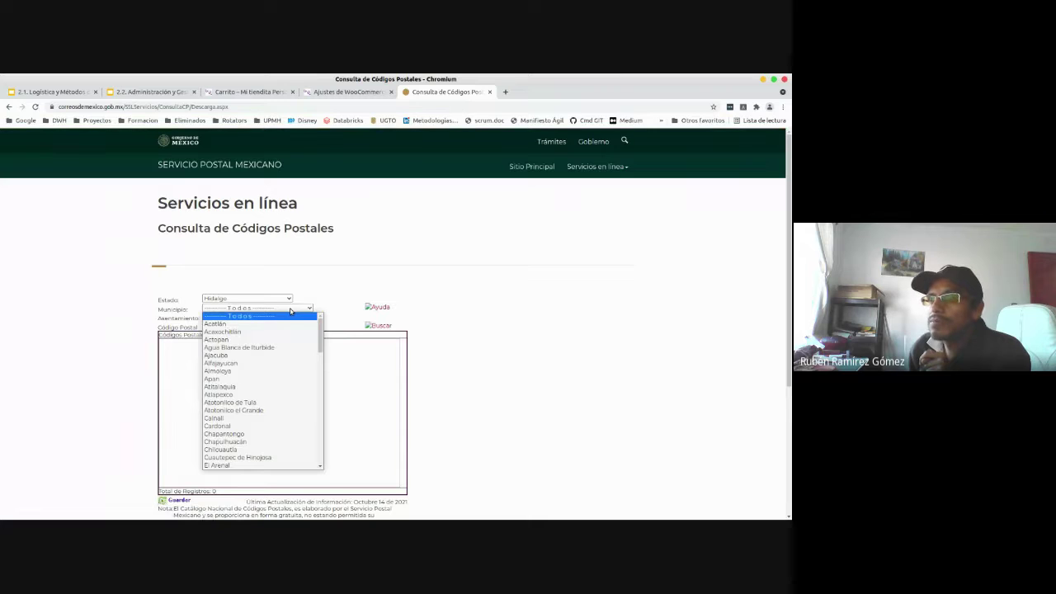
{"action": "type", "text": "p"}
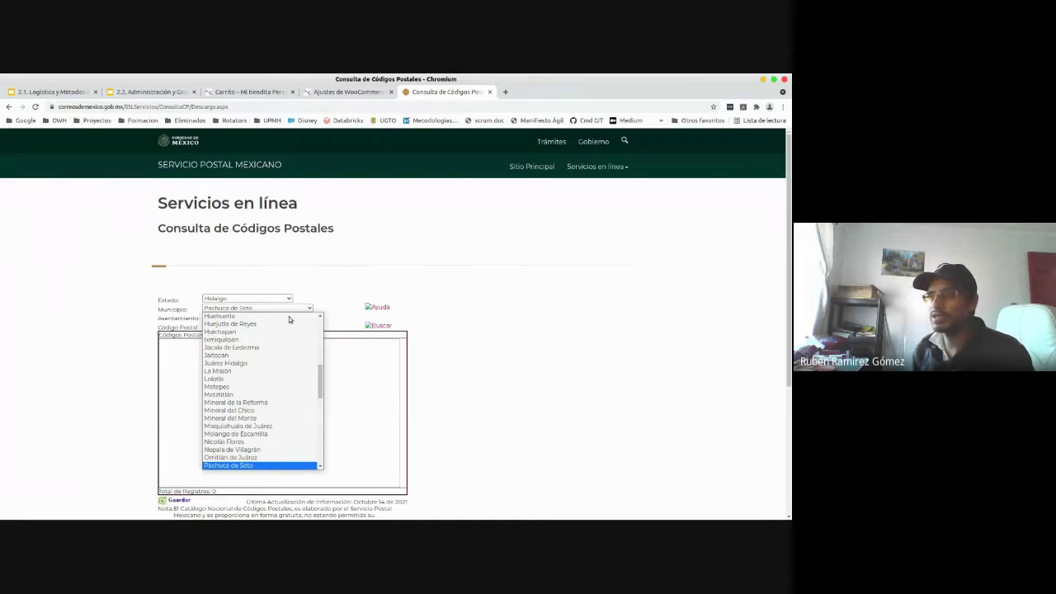
{"action": "left_click", "coordinate": [255, 467]}
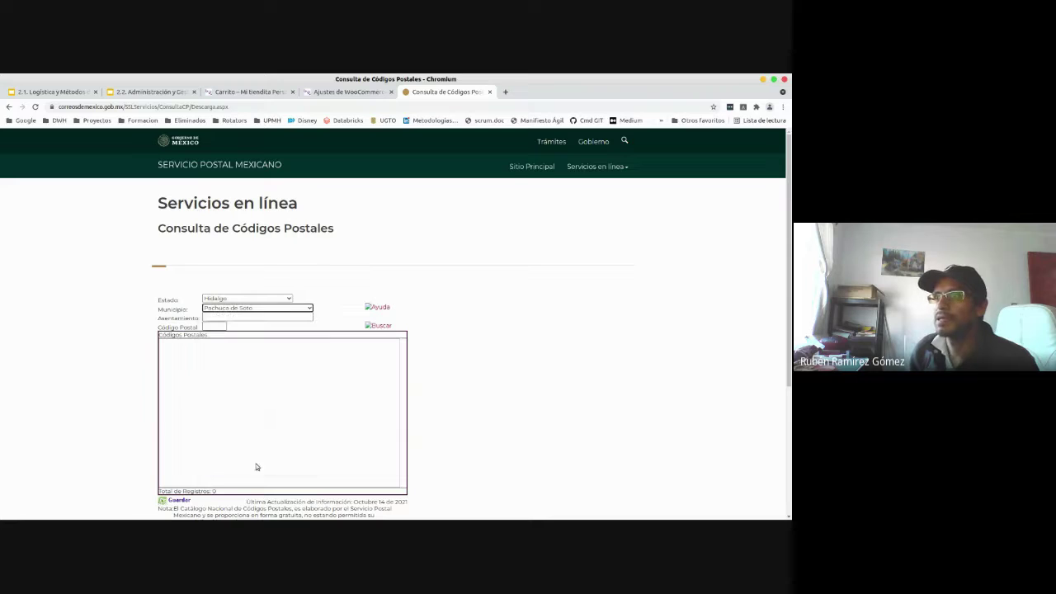
{"action": "left_click", "coordinate": [222, 327]}
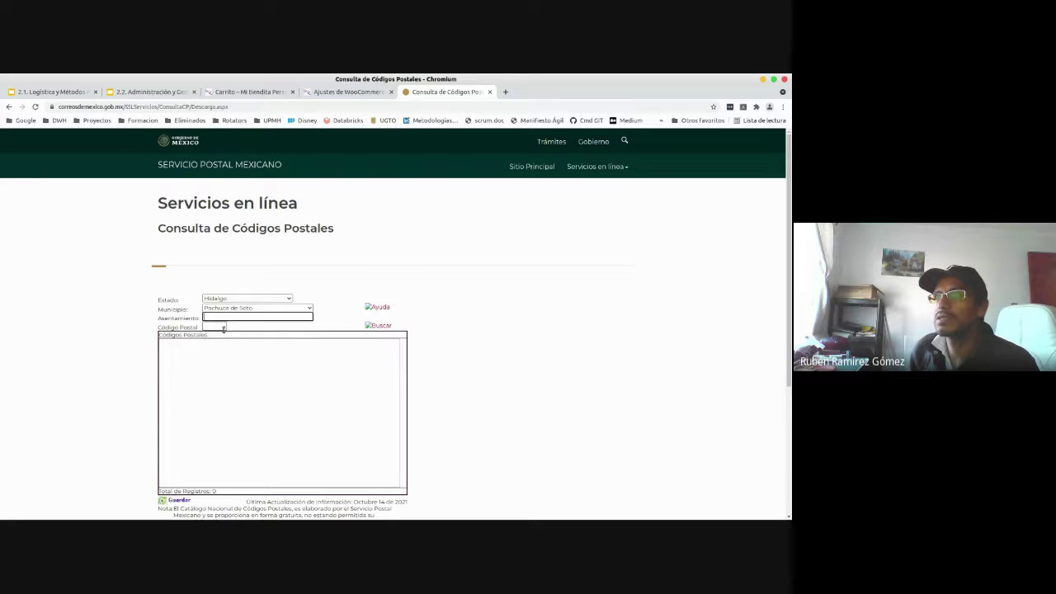
{"action": "left_click", "coordinate": [383, 325]}
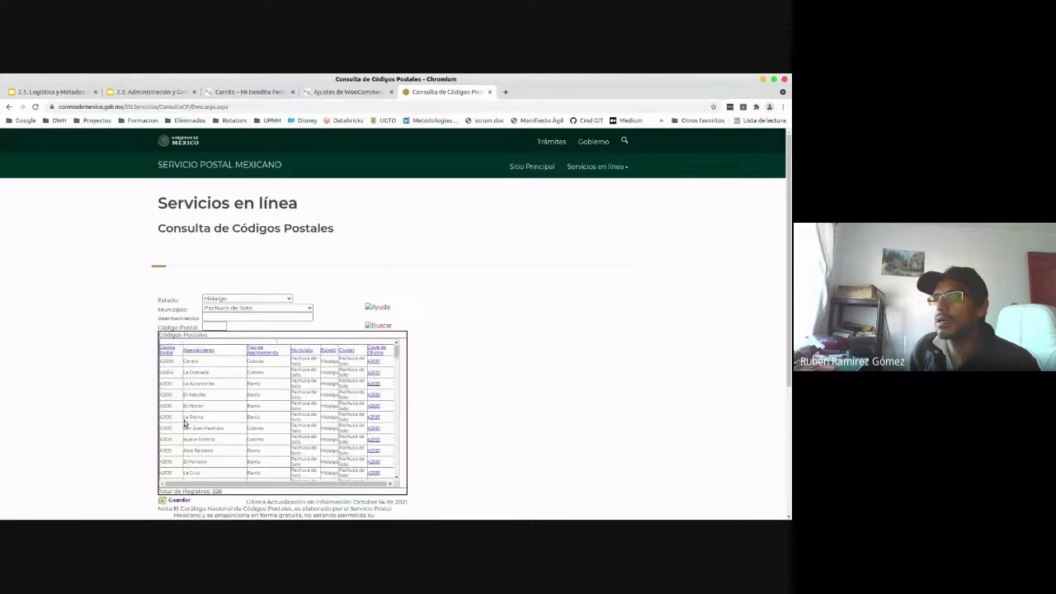
- Scroll through the 326 Pachuca de Soto postal codes, starting at 42000
{"action": "scroll", "coordinate": [185, 424], "scroll_direction": "down", "scroll_amount": 5}
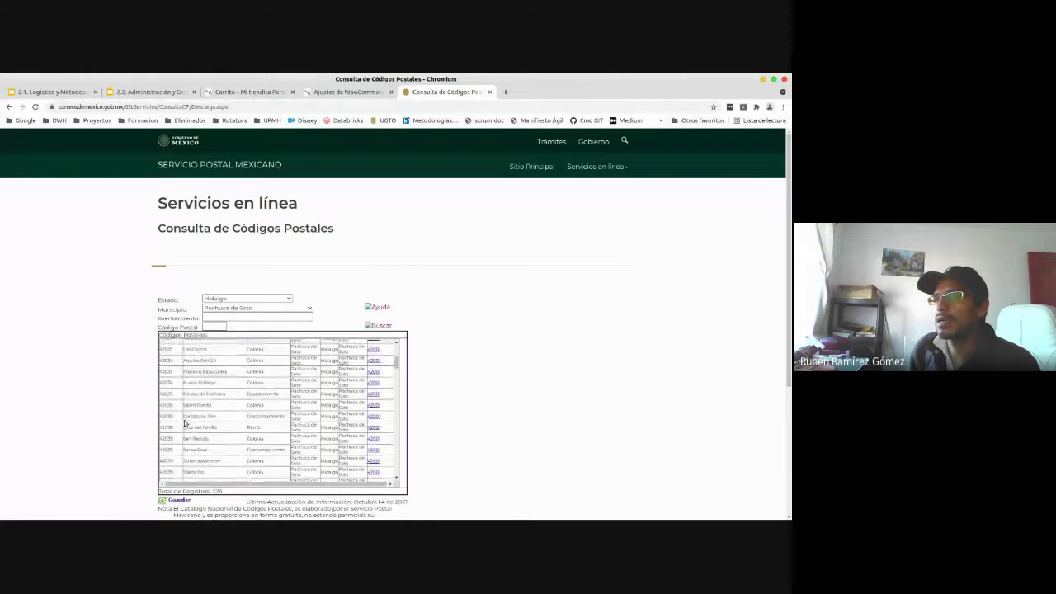
{"action": "scroll", "coordinate": [185, 424], "scroll_direction": "up", "scroll_amount": 1}
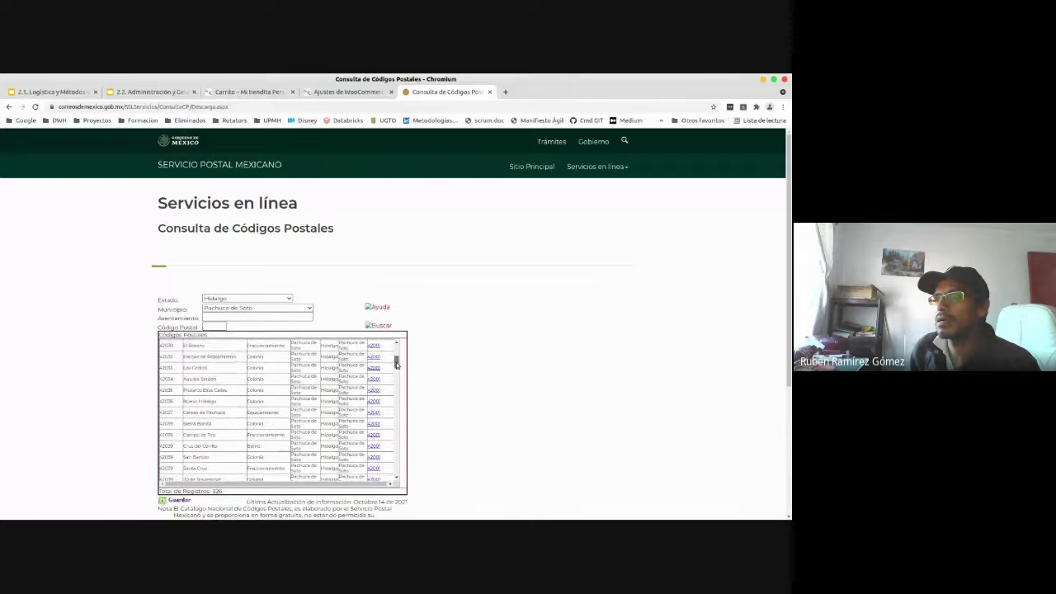
{"action": "left_click_drag", "start_coordinate": [398, 363], "coordinate": [386, 482]}
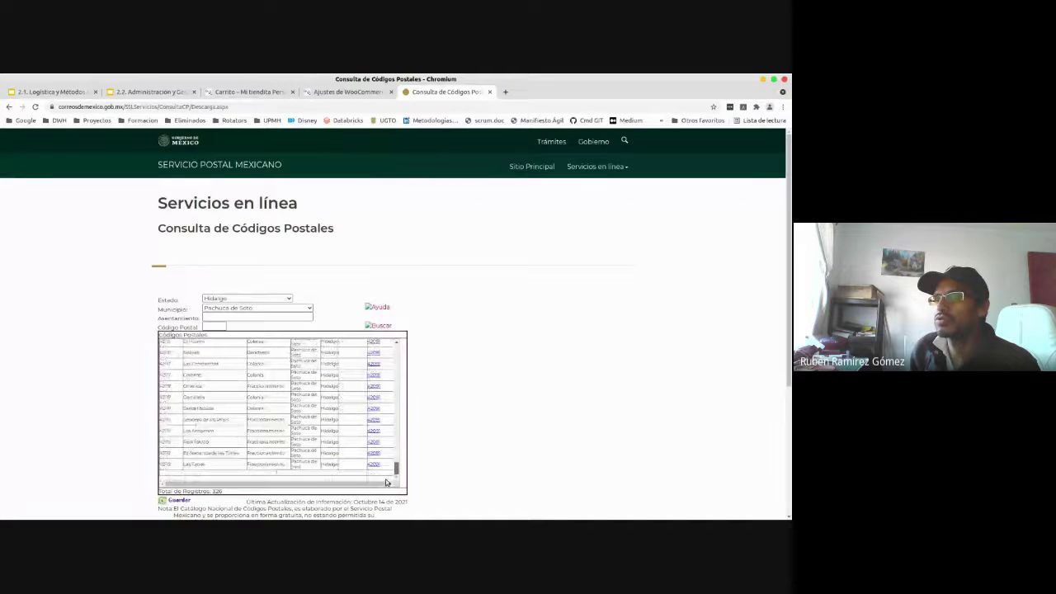
{"action": "scroll", "coordinate": [418, 427], "scroll_direction": "down", "scroll_amount": 3}
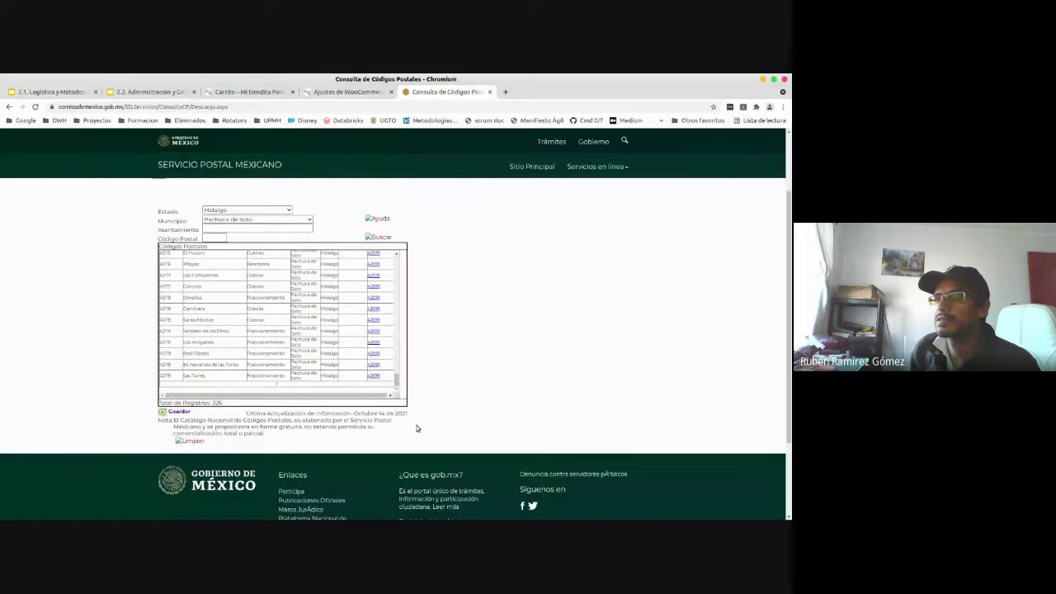
{"action": "scroll", "coordinate": [418, 427], "scroll_direction": "up", "scroll_amount": 1}
{"action": "scroll", "coordinate": [418, 427], "scroll_direction": "up", "scroll_amount": 3}
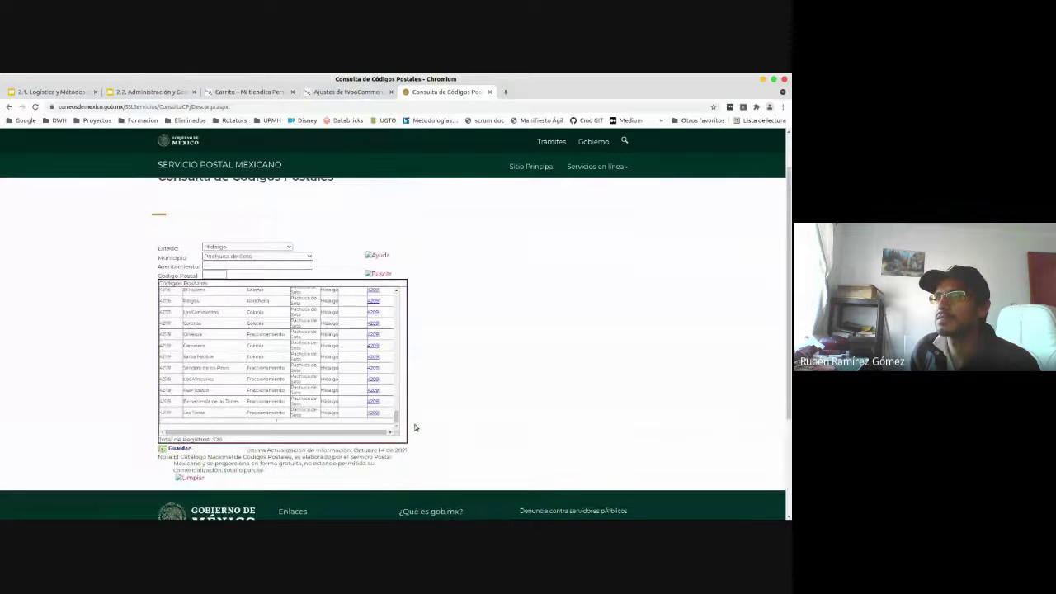
- Download CodigosPostales.xls, open it in LibreOffice Calc and accept the default import options
{"action": "left_click", "coordinate": [176, 501]}
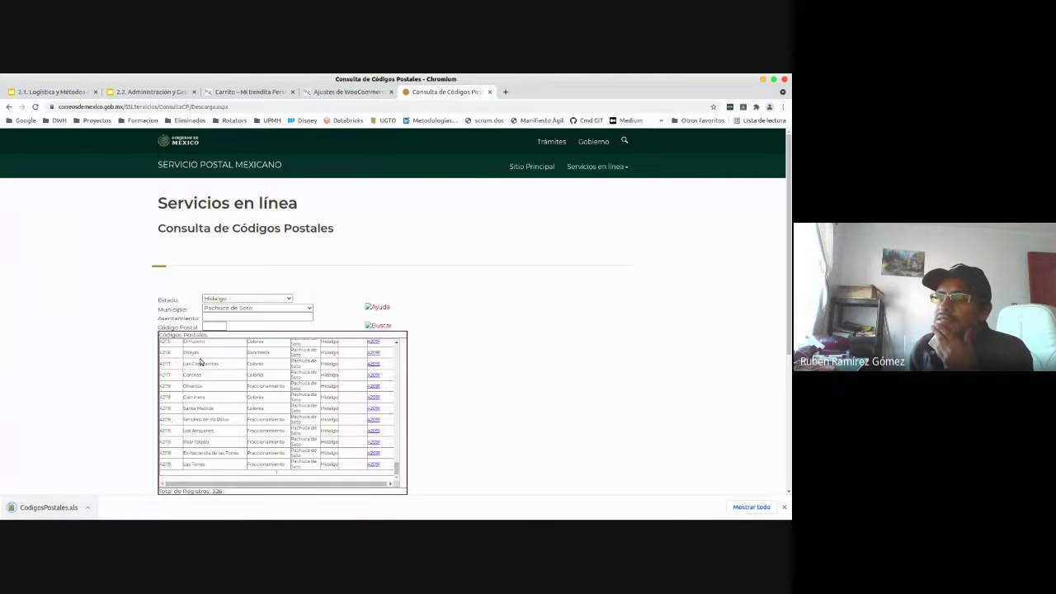
{"action": "left_click", "coordinate": [39, 513]}
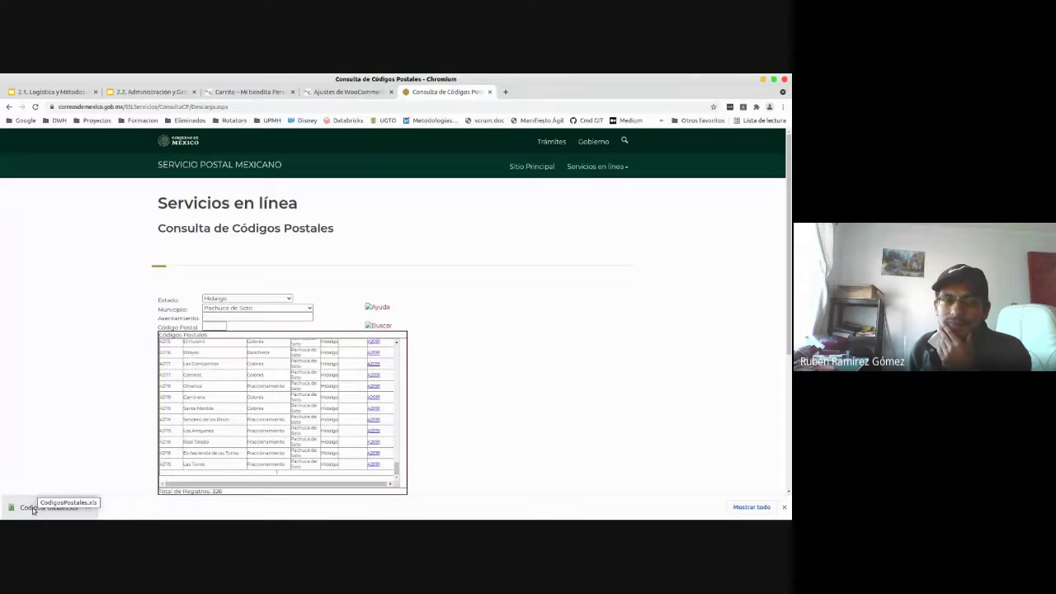
{"action": "left_click", "coordinate": [33, 509]}
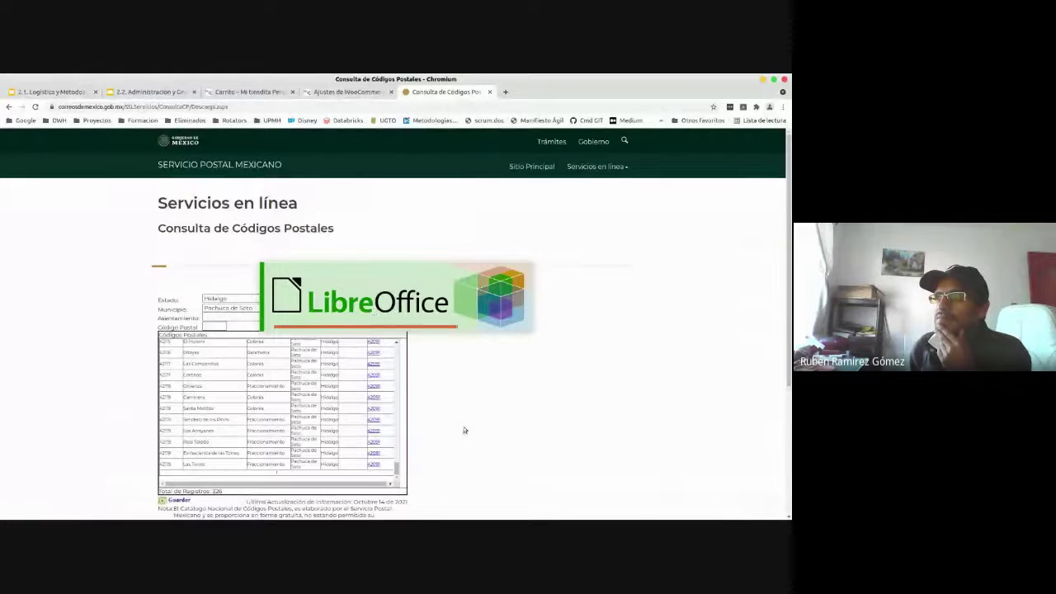
{"action": "left_click", "coordinate": [333, 93]}
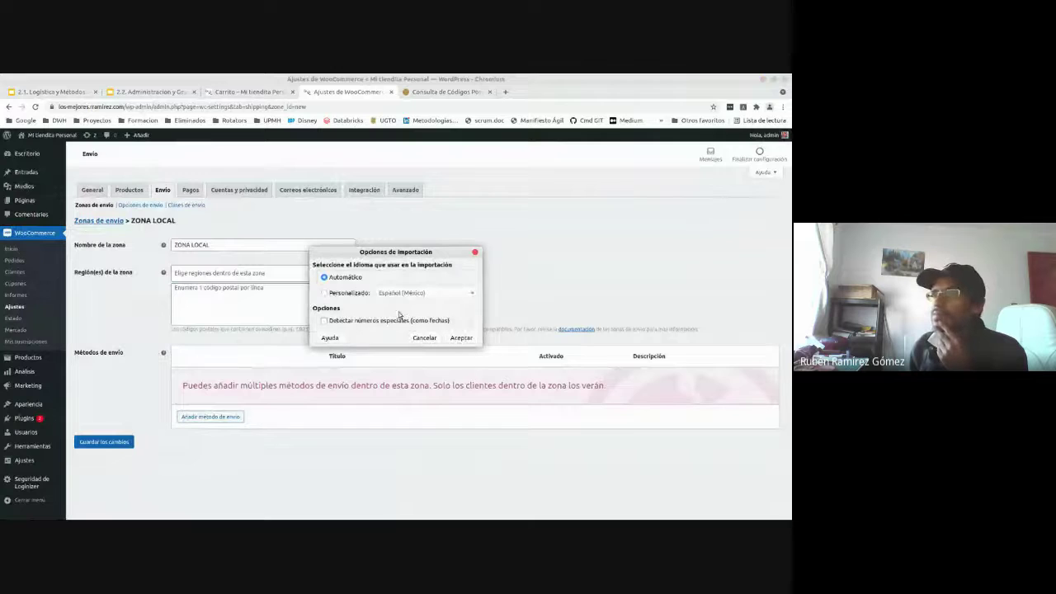
{"action": "left_click", "coordinate": [462, 338]}
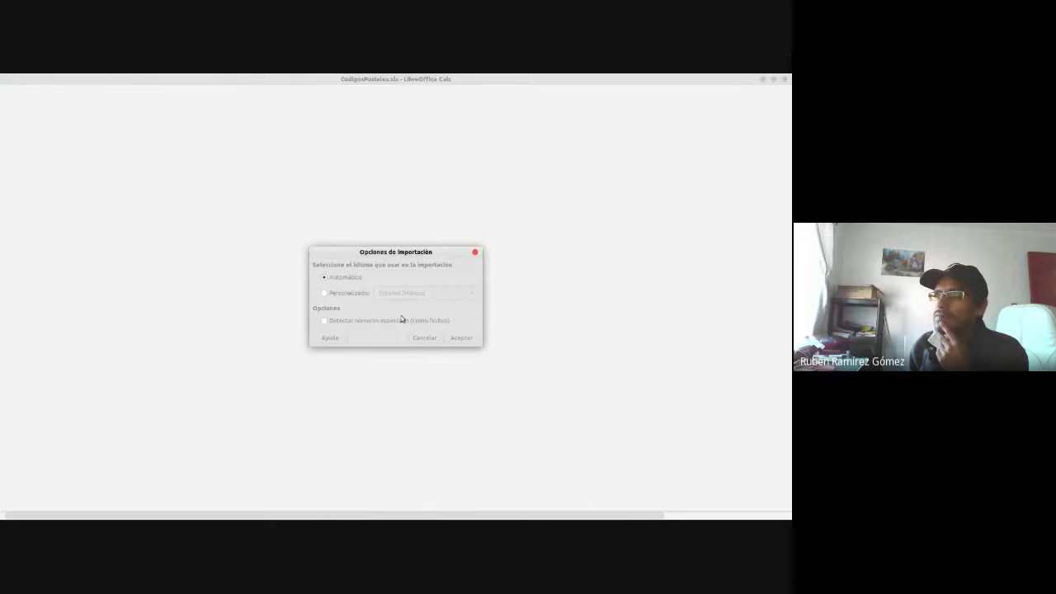
- Dismiss the import prompt and delete the title and header rows 1–2 (Eliminar filas)
{"action": "left_click", "coordinate": [424, 337]}
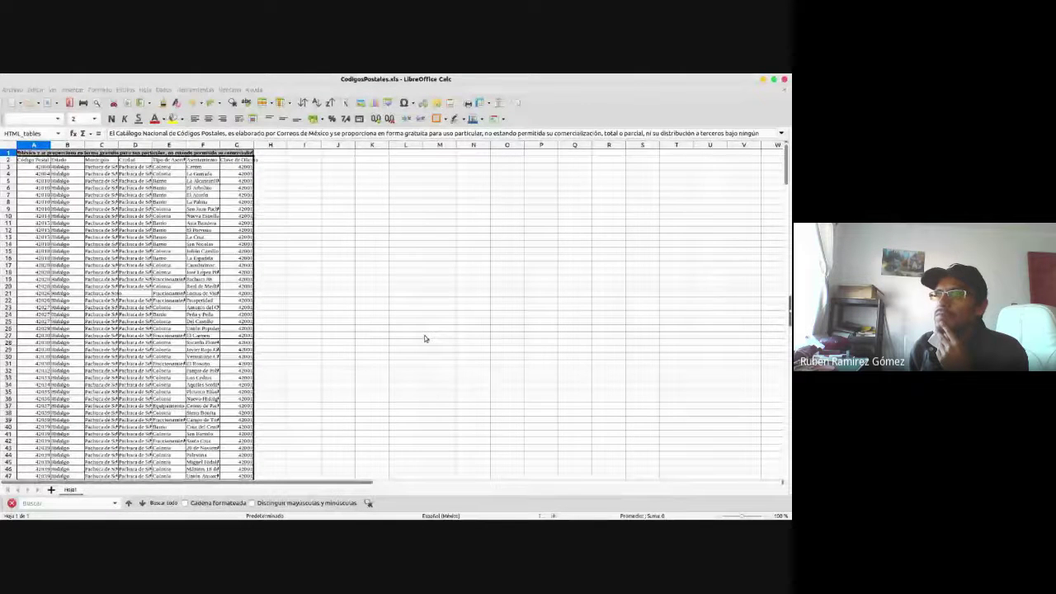
{"action": "left_click", "coordinate": [36, 169]}
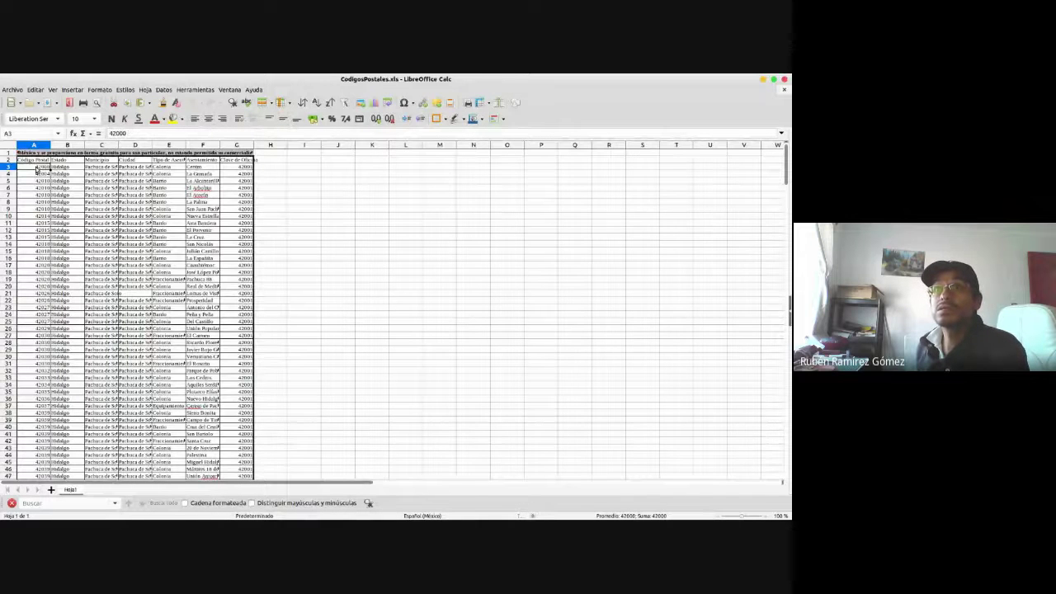
{"action": "key", "text": "Up"}
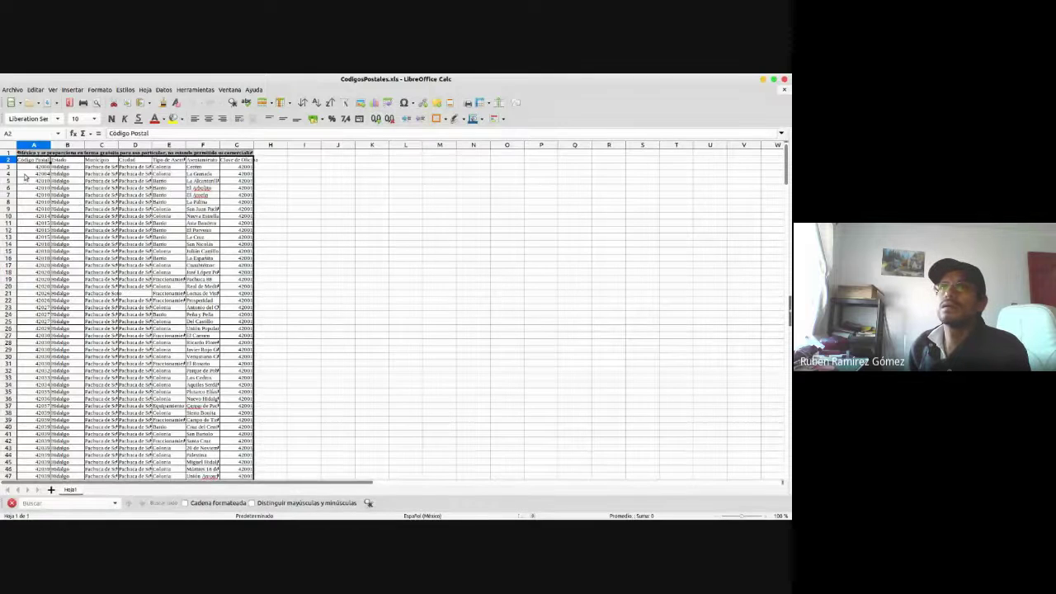
{"action": "left_click_drag", "start_coordinate": [6, 153], "coordinate": [8, 160]}
{"action": "right_click", "coordinate": [10, 161]}
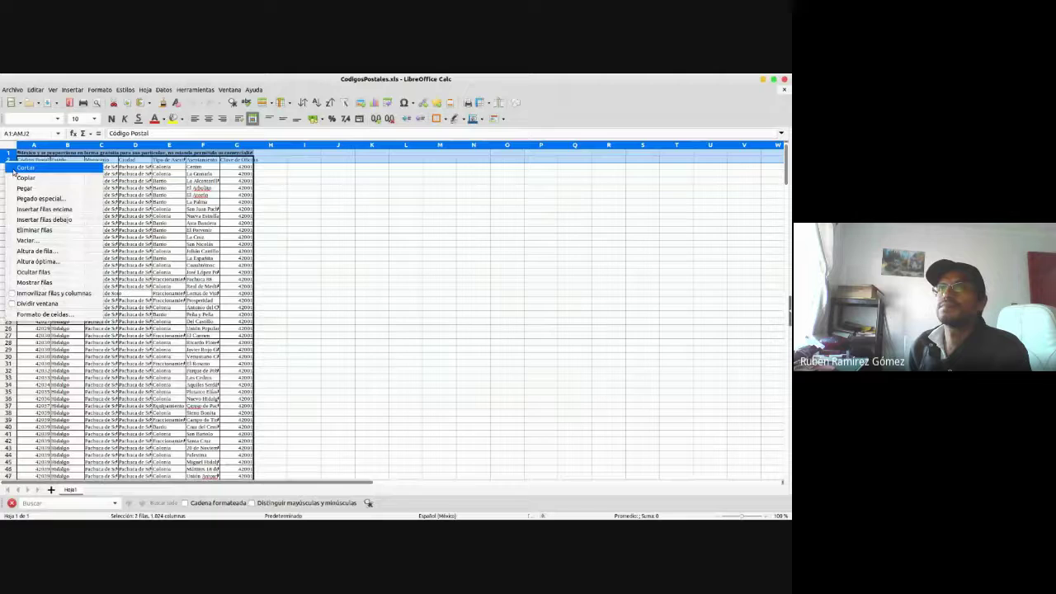
{"action": "left_click", "coordinate": [34, 229]}
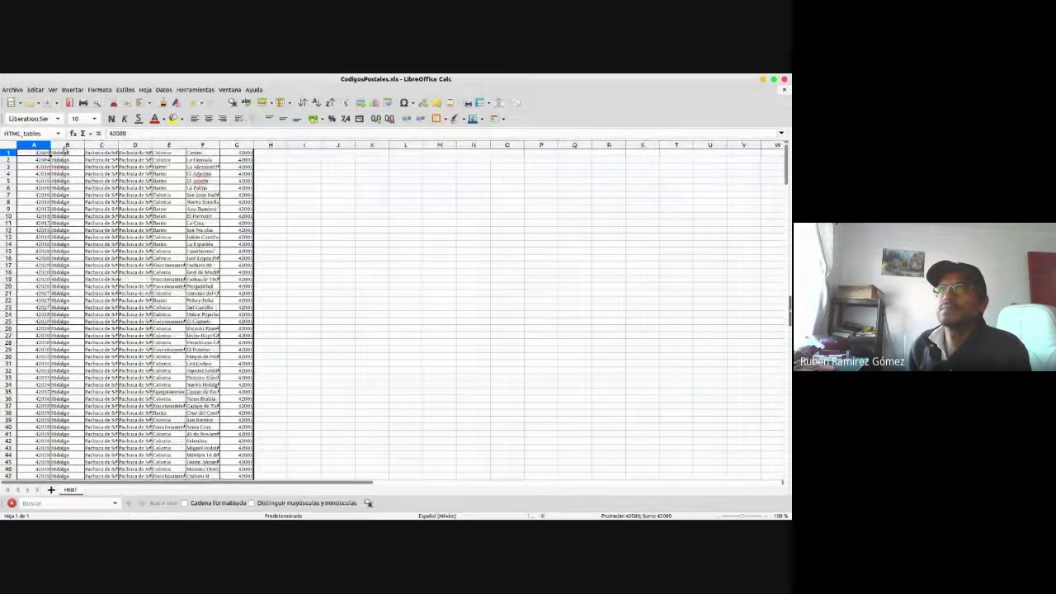
- Clear the contents of columns B through G with Vaciar
{"action": "left_click_drag", "start_coordinate": [67, 145], "coordinate": [254, 151]}
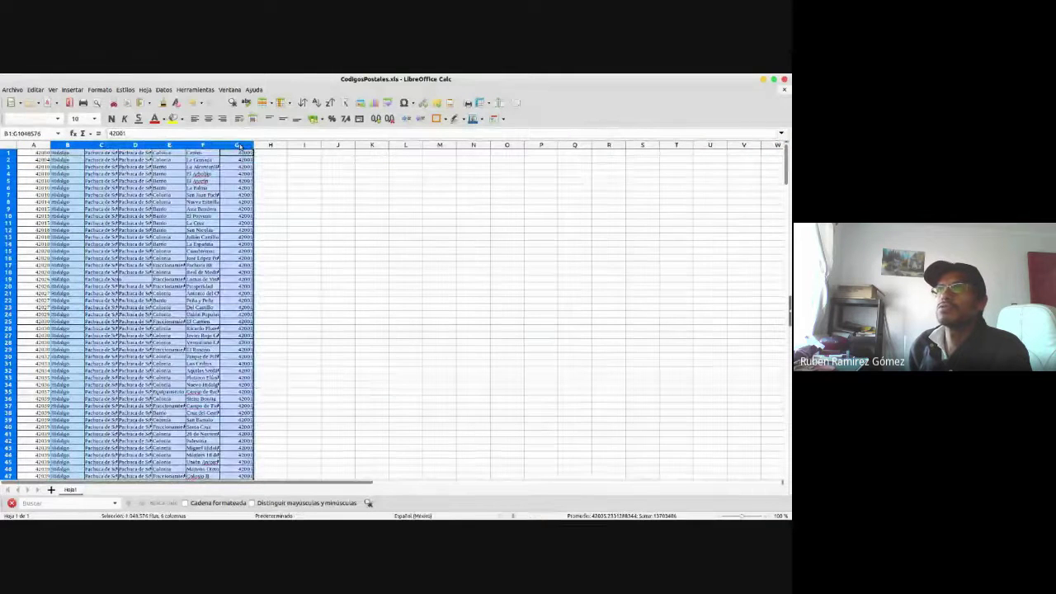
{"action": "right_click", "coordinate": [239, 146]}
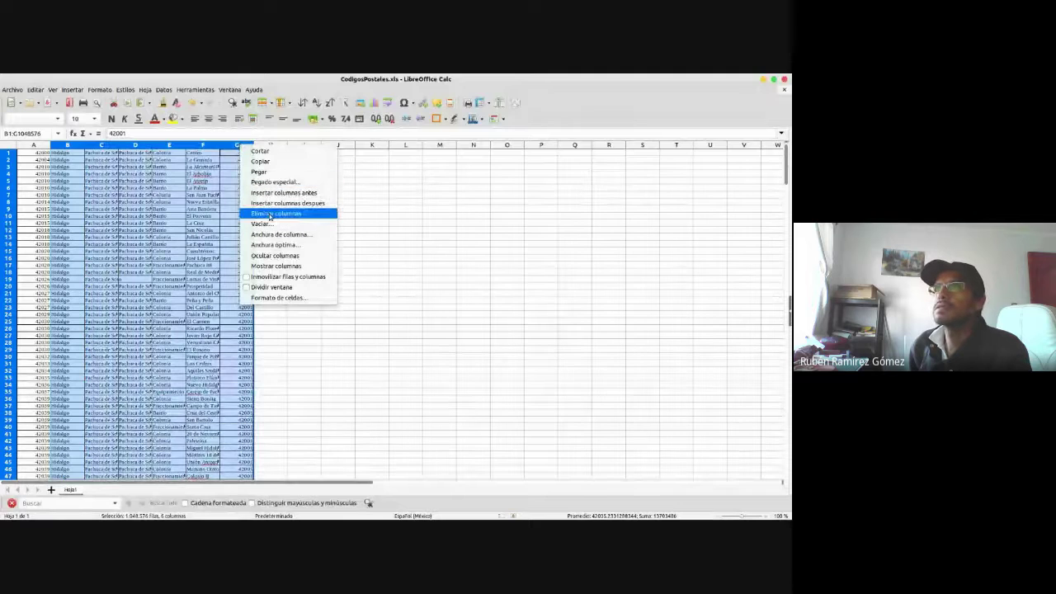
{"action": "left_click", "coordinate": [264, 224]}
- From A1, start a pivot table on column A via Datos > Tabla dinámica
{"action": "left_click", "coordinate": [39, 153]}
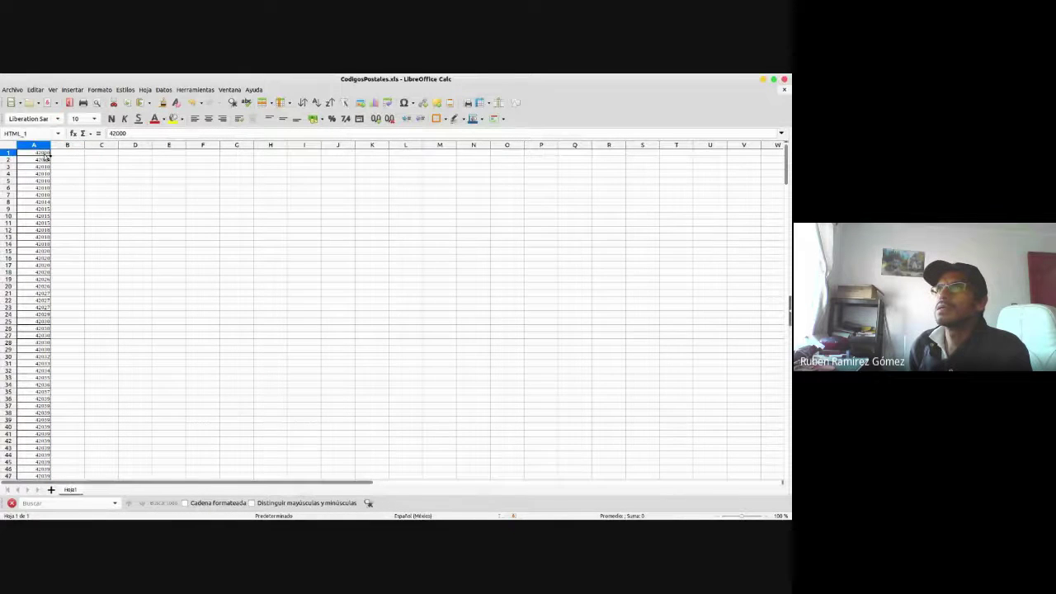
{"action": "left_click", "coordinate": [161, 91]}
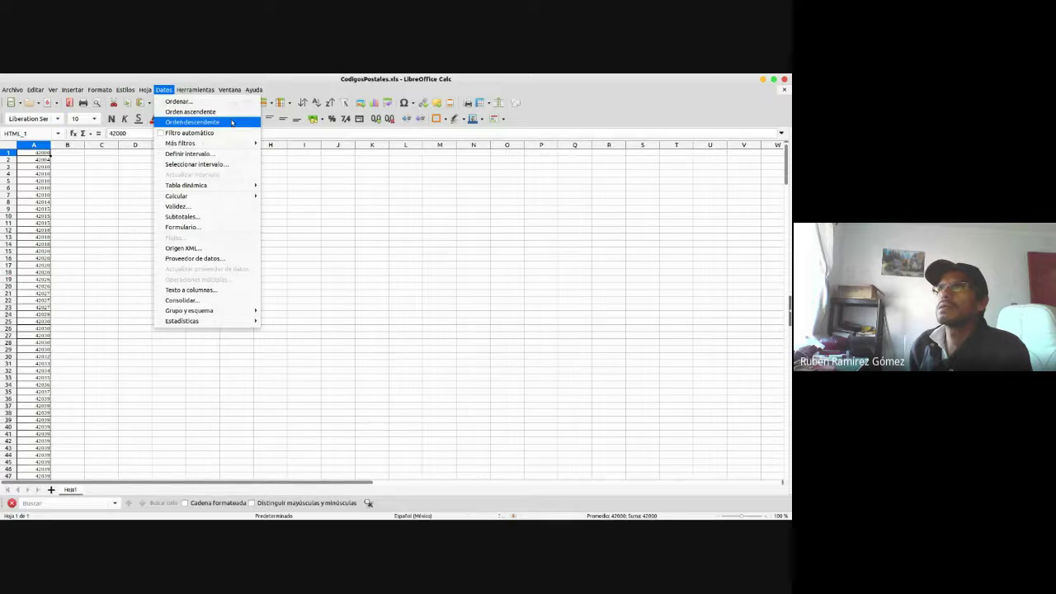
{"action": "mouse_move", "coordinate": [222, 187]}
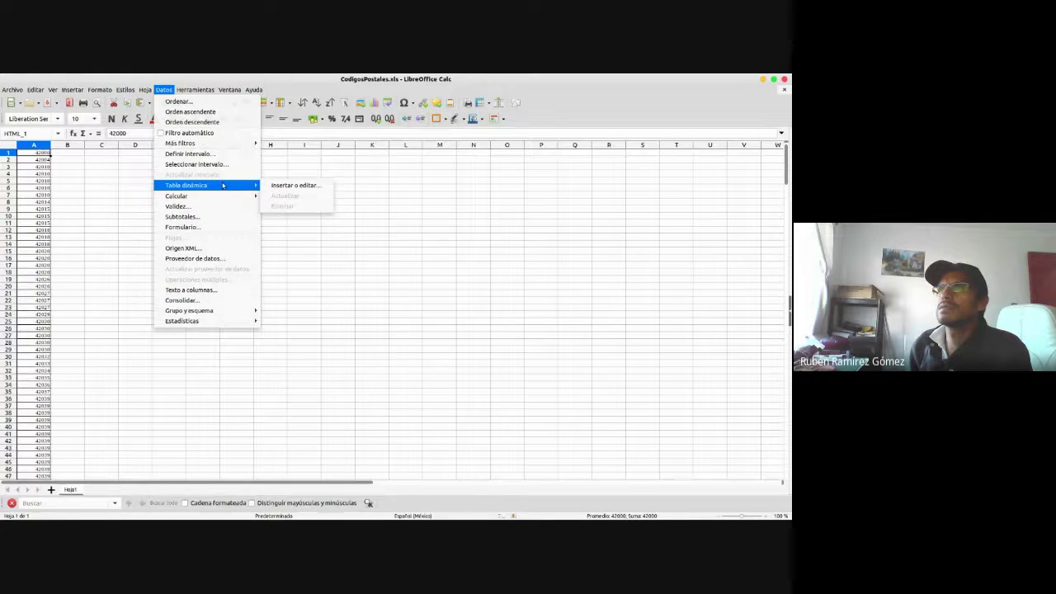
{"action": "mouse_move", "coordinate": [219, 311]}
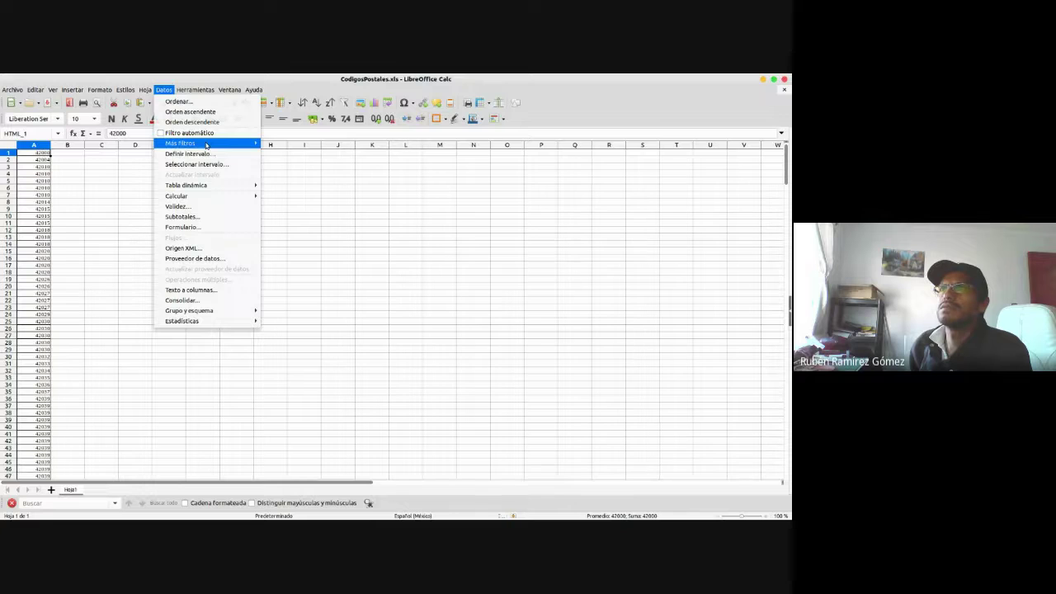
{"action": "mouse_move", "coordinate": [206, 145]}
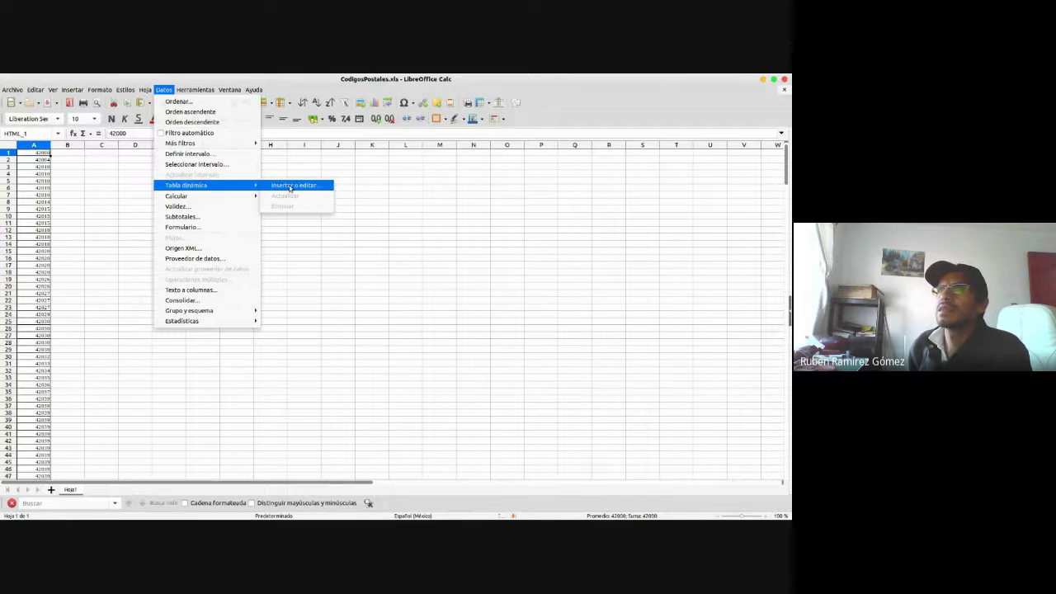
{"action": "left_click", "coordinate": [290, 187]}
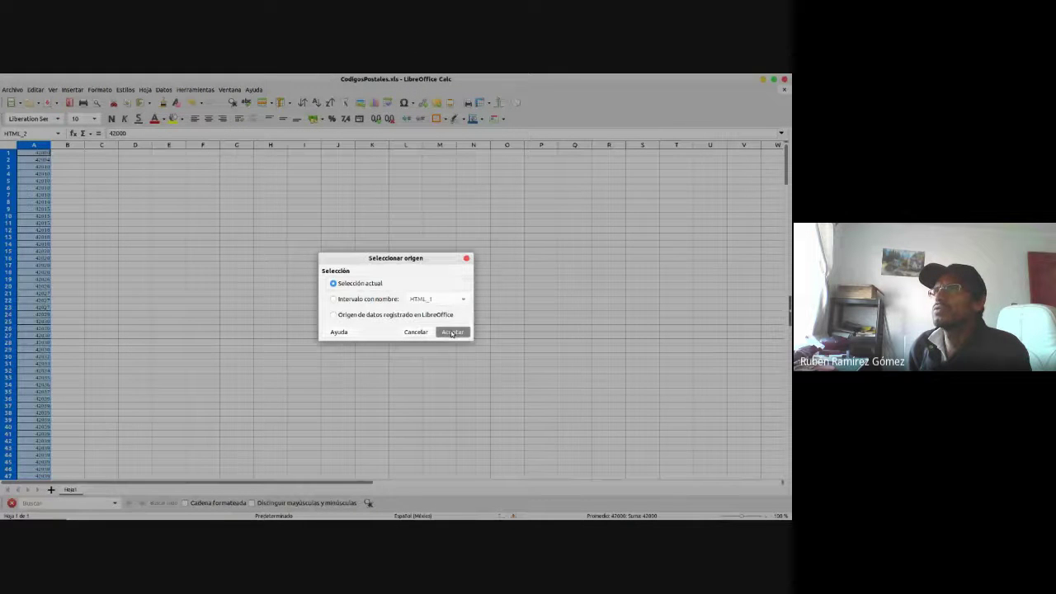
- Try a pivot table with Datos as the row field, then dismiss its warning
{"action": "left_click", "coordinate": [452, 332]}
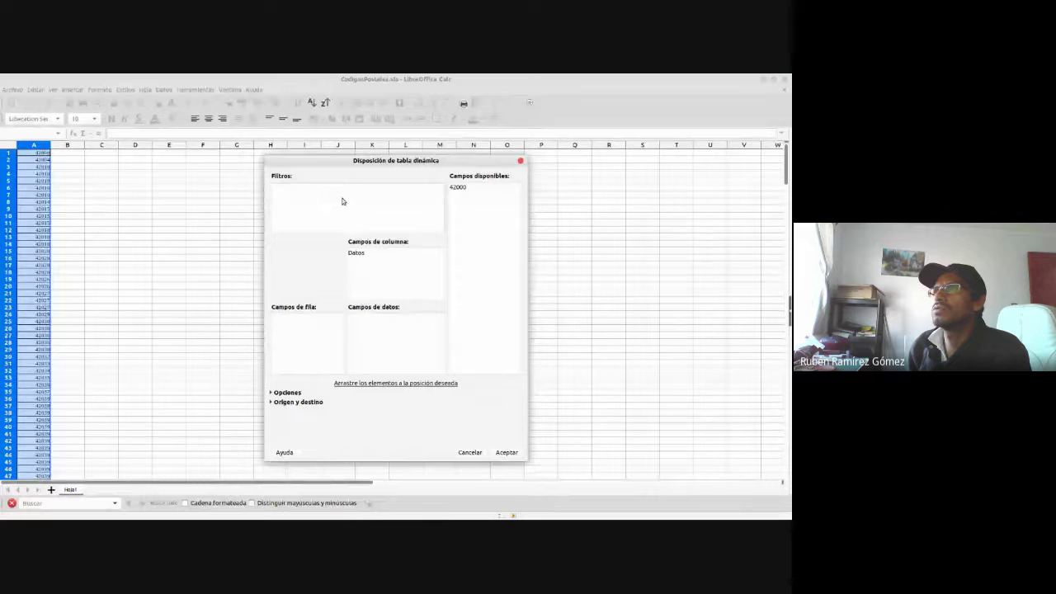
{"action": "left_click", "coordinate": [354, 253]}
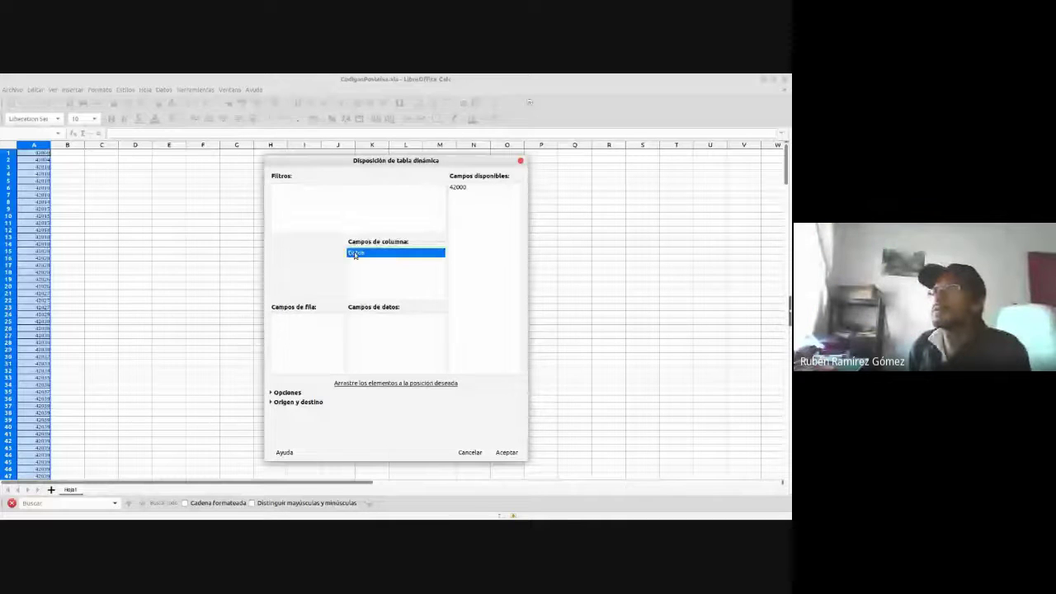
{"action": "left_click_drag", "start_coordinate": [355, 255], "coordinate": [301, 329]}
{"action": "left_click", "coordinate": [507, 452]}
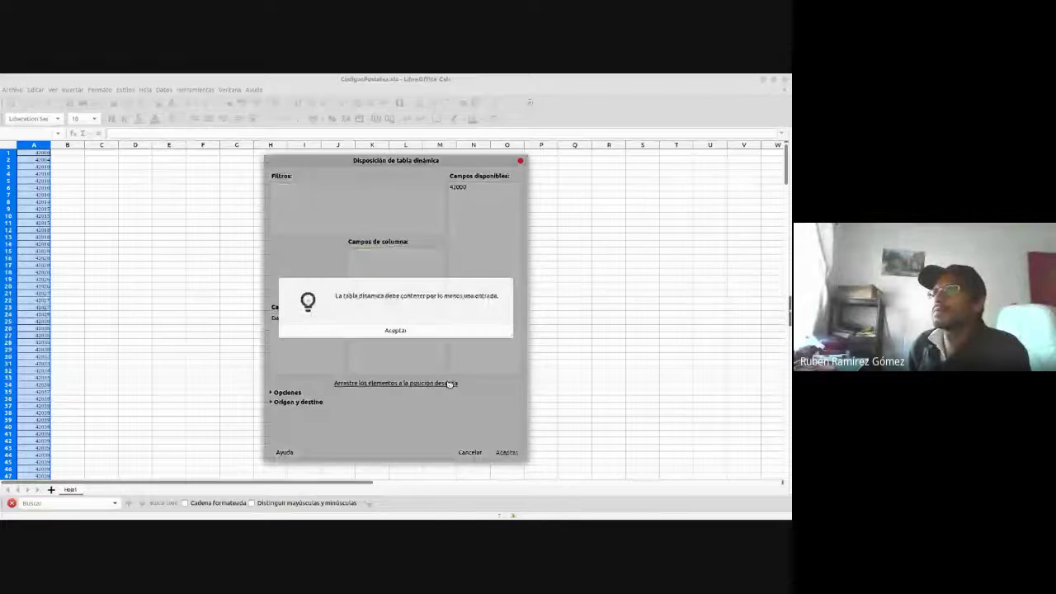
{"action": "left_click", "coordinate": [372, 334]}
- Select all postal codes from A1 down to row 326
{"action": "left_click", "coordinate": [101, 187]}
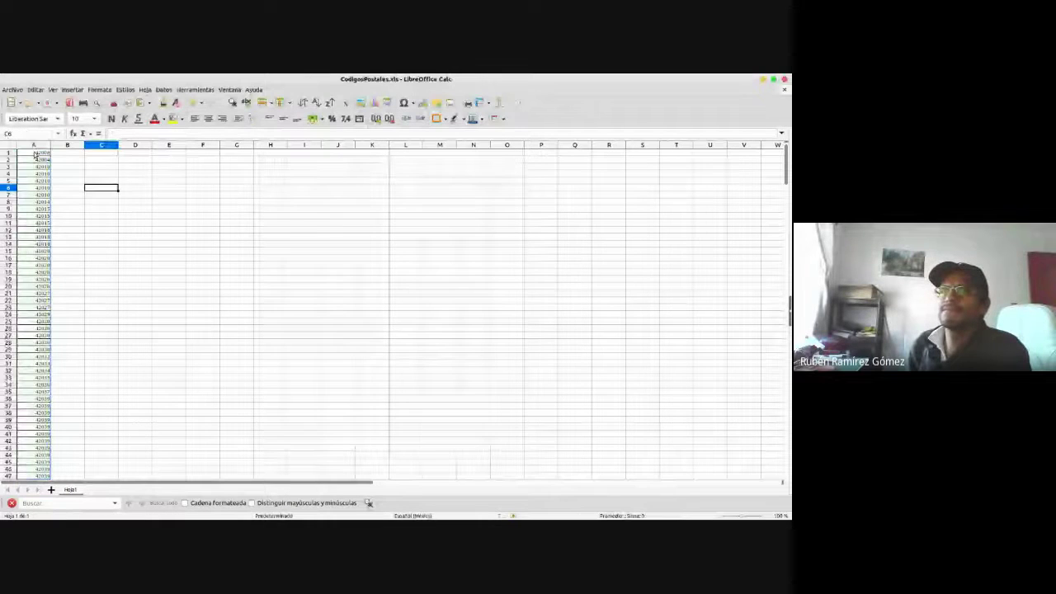
{"action": "left_click", "coordinate": [36, 153]}
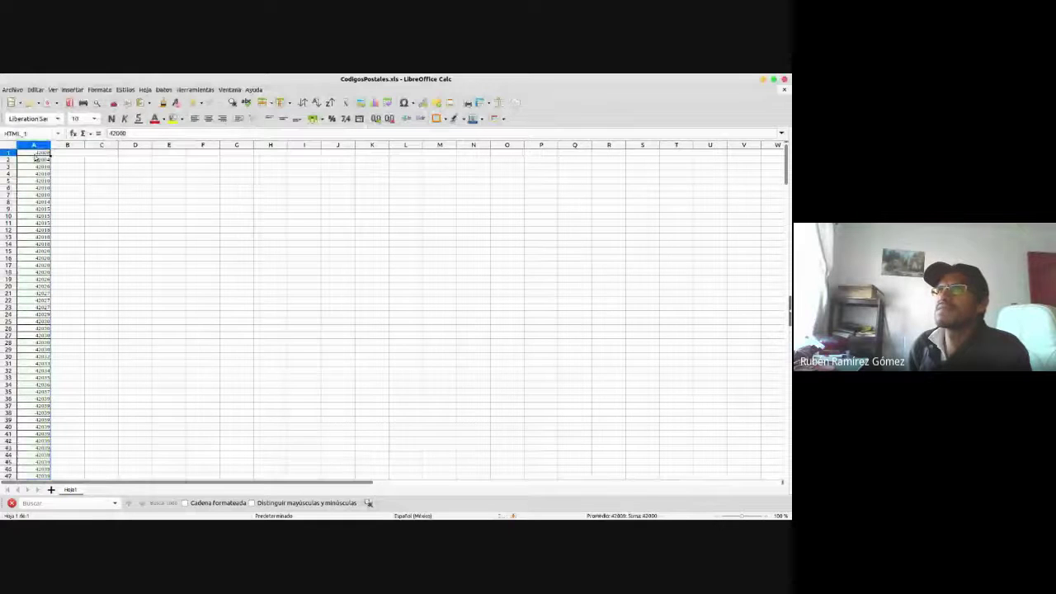
{"action": "key", "text": "ctrl+shift+Down"}
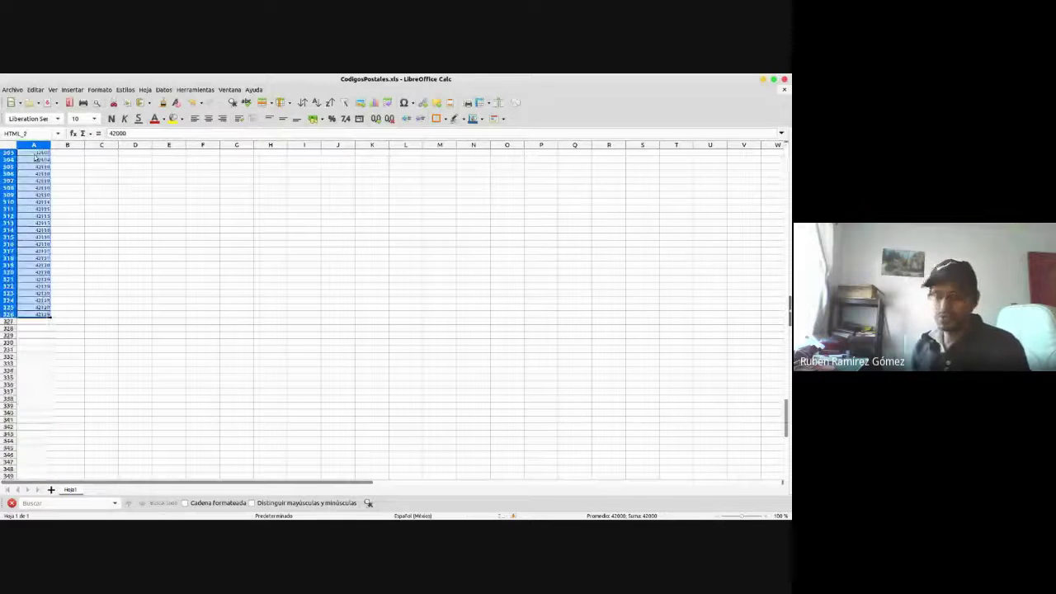
- Paste the copied postal codes into the ZONA LOCAL postcode box
{"action": "key", "text": "alt+Tab"}
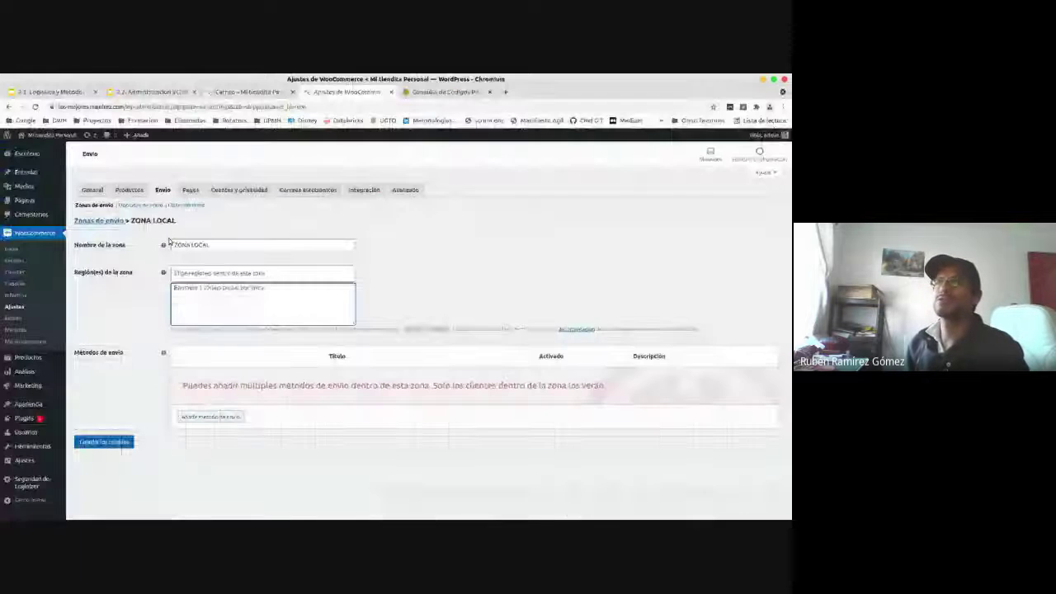
{"action": "left_click", "coordinate": [215, 302]}
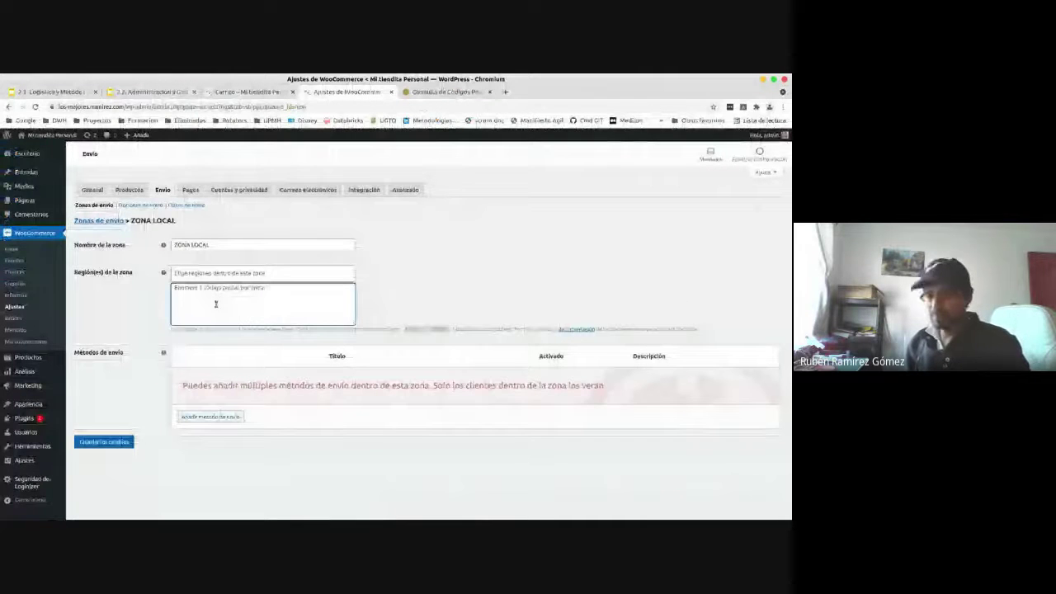
{"action": "key", "text": "ctrl+v"}
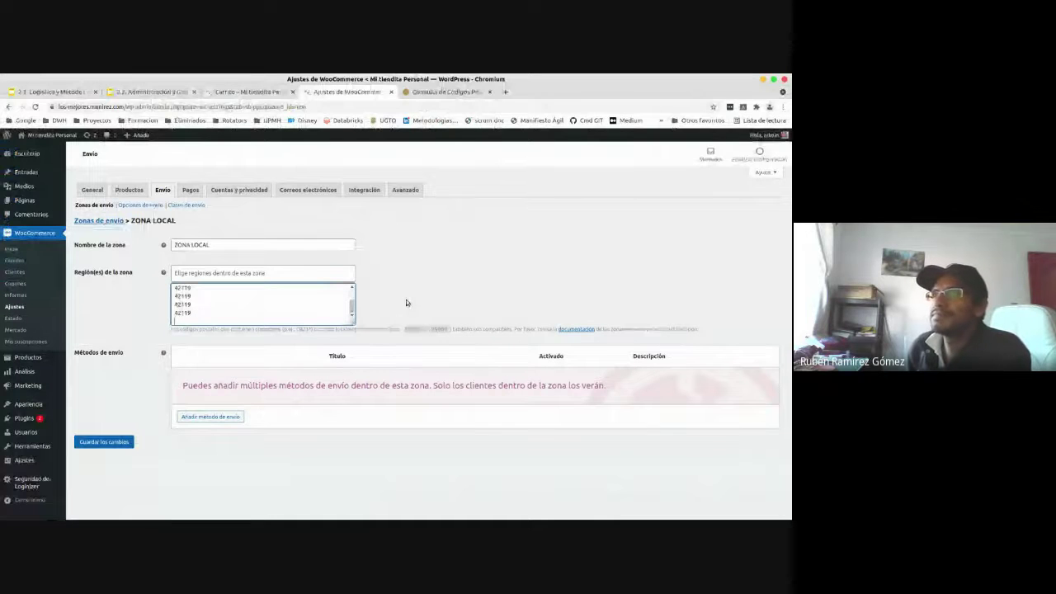
- Append postal codes 42160 and 43810 on new lines at the end of the list
{"action": "left_click", "coordinate": [274, 317]}
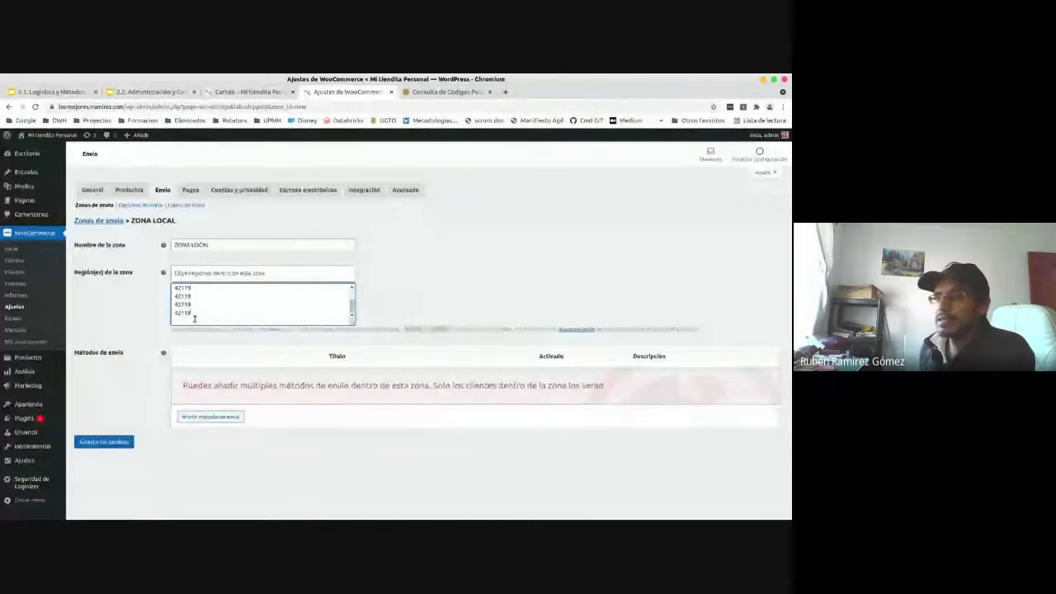
{"action": "key", "text": "Return"}
{"action": "type", "text": "42"}
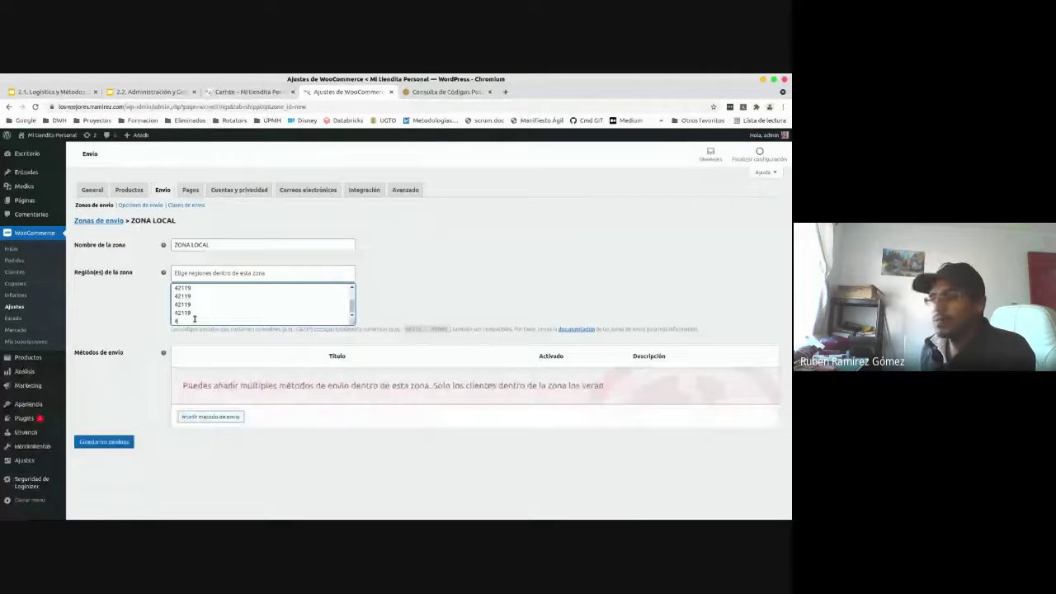
{"action": "type", "text": "1"}
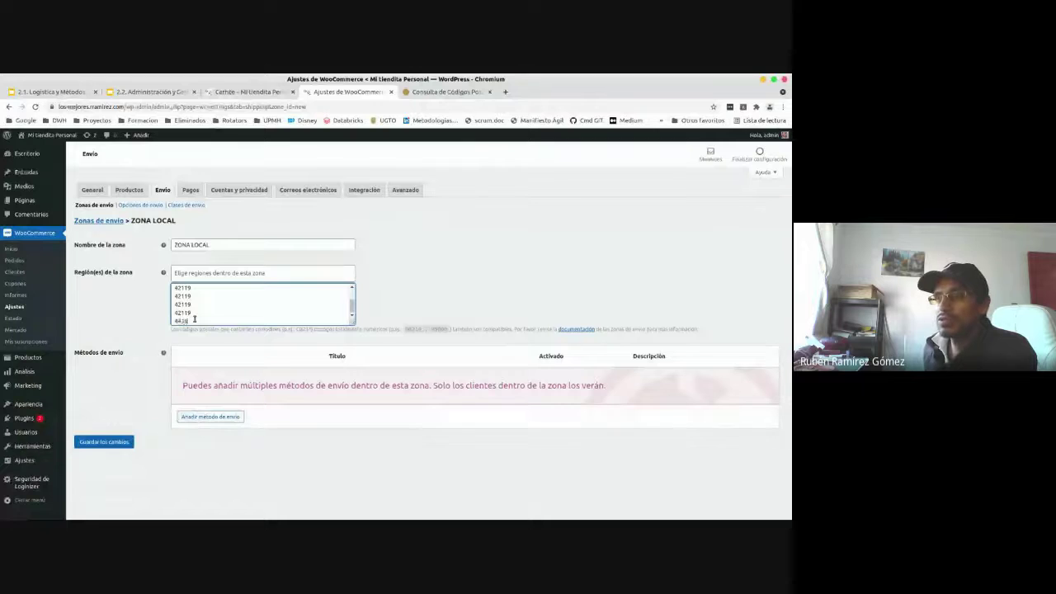
{"action": "type", "text": "60"}
{"action": "key", "text": "Return"}
{"action": "type", "text": "4"}
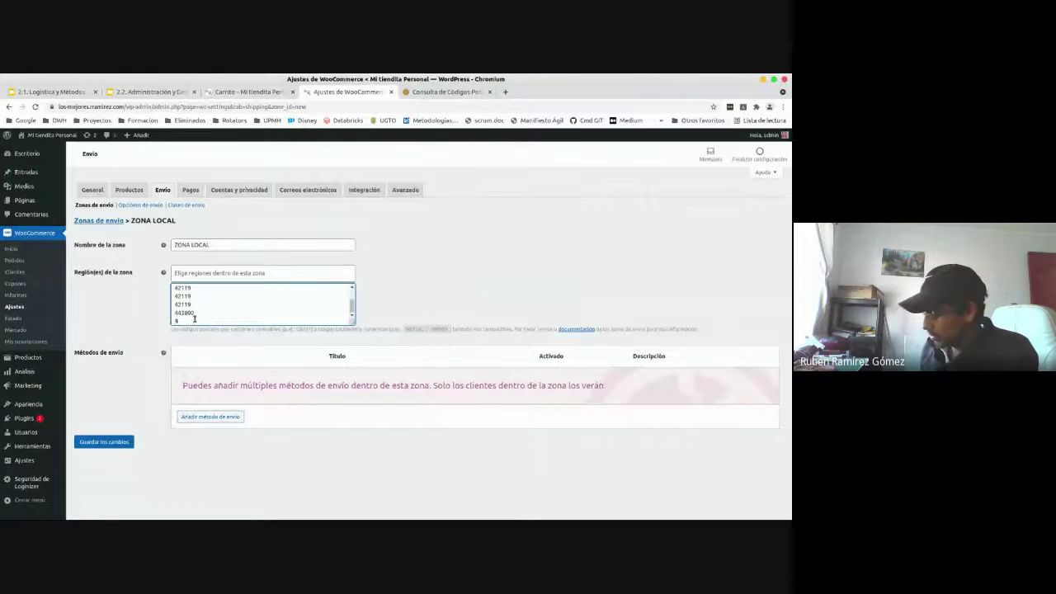
{"action": "type", "text": "3810"}
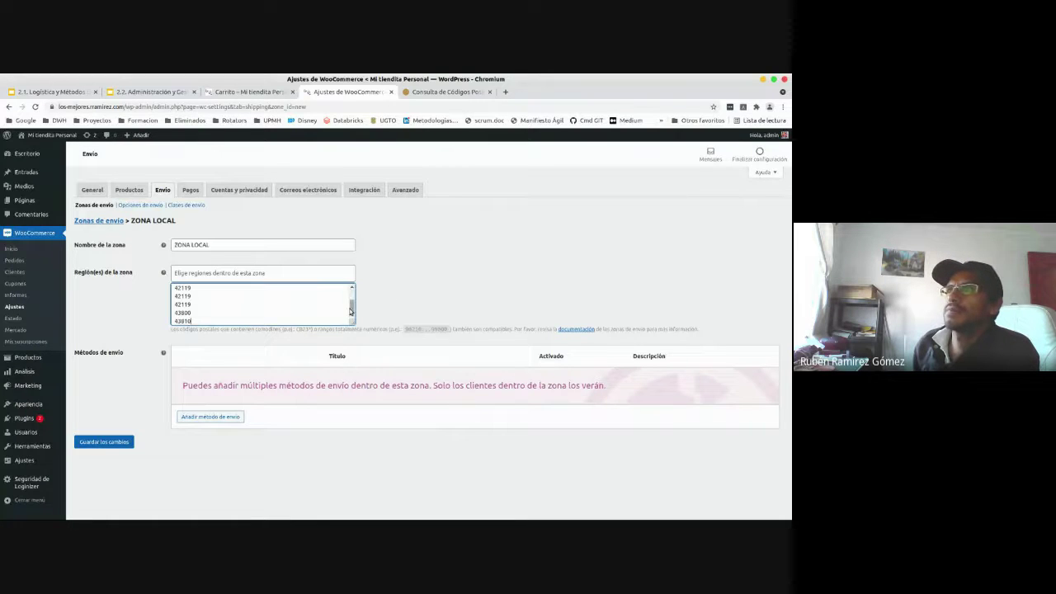
{"action": "mouse_move", "coordinate": [351, 312]}
{"action": "left_mouse_down"}
{"action": "mouse_move", "coordinate": [352, 288]}
{"action": "mouse_move", "coordinate": [352, 317]}
{"action": "left_mouse_up"}
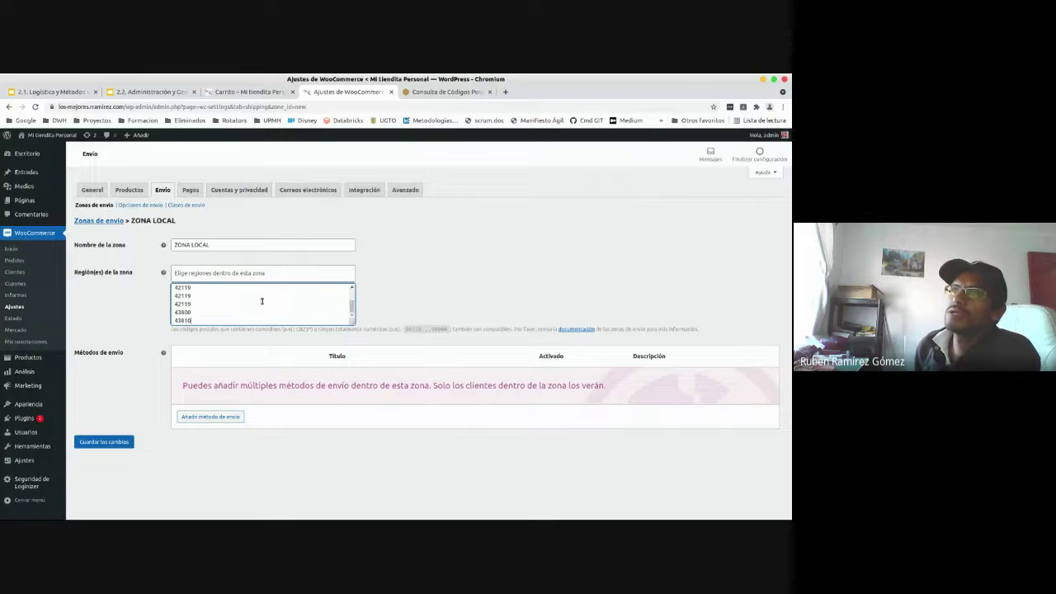
- Choose Envío gratuito in the shipping method dropdown and add it to ZONA LOCAL
{"action": "left_click", "coordinate": [213, 418]}
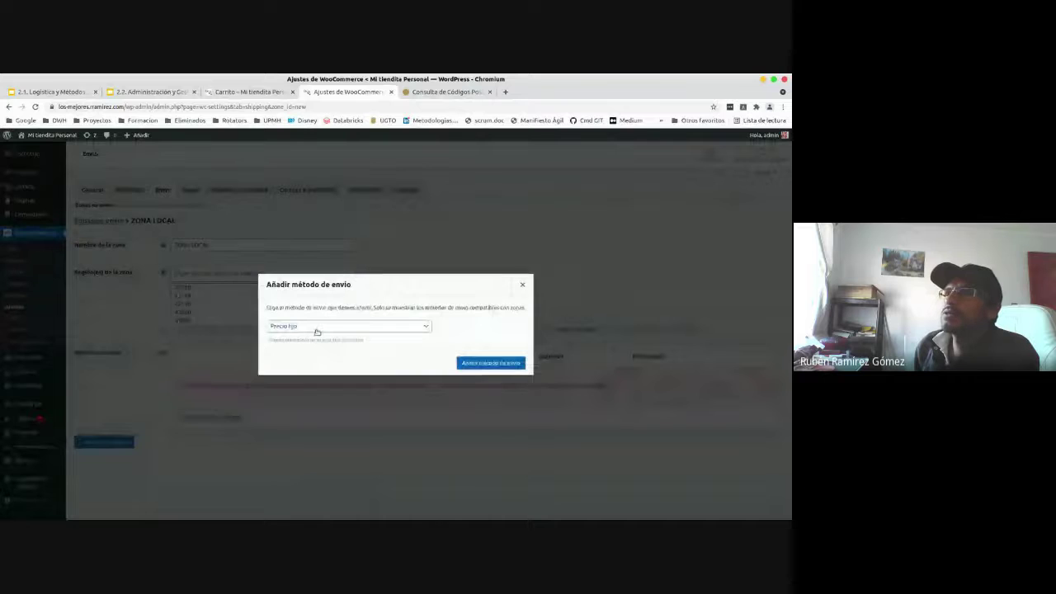
{"action": "left_click", "coordinate": [321, 328]}
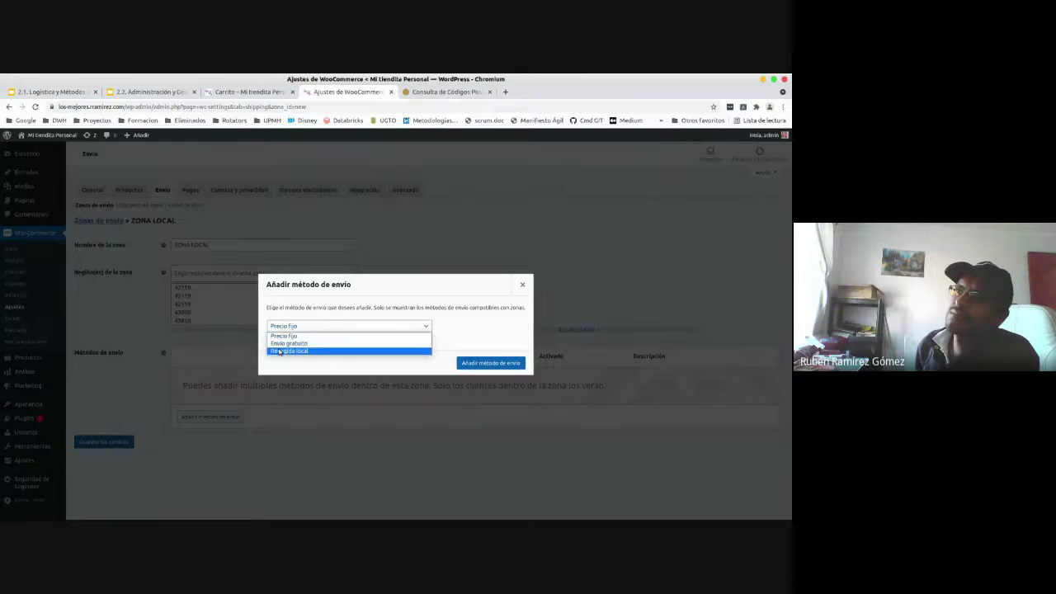
{"action": "left_click", "coordinate": [280, 345]}
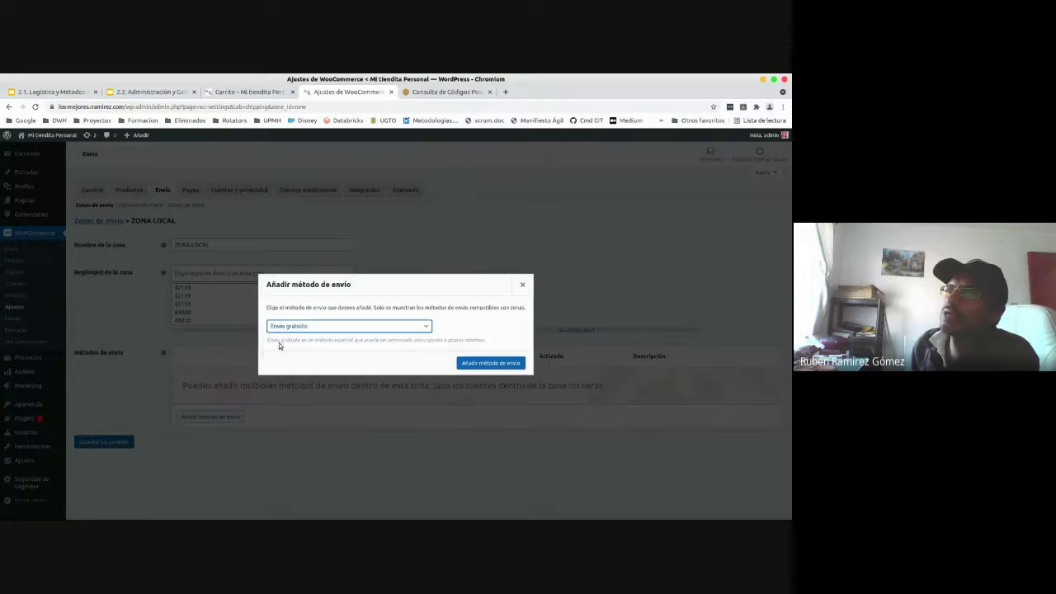
{"action": "left_click", "coordinate": [482, 363]}
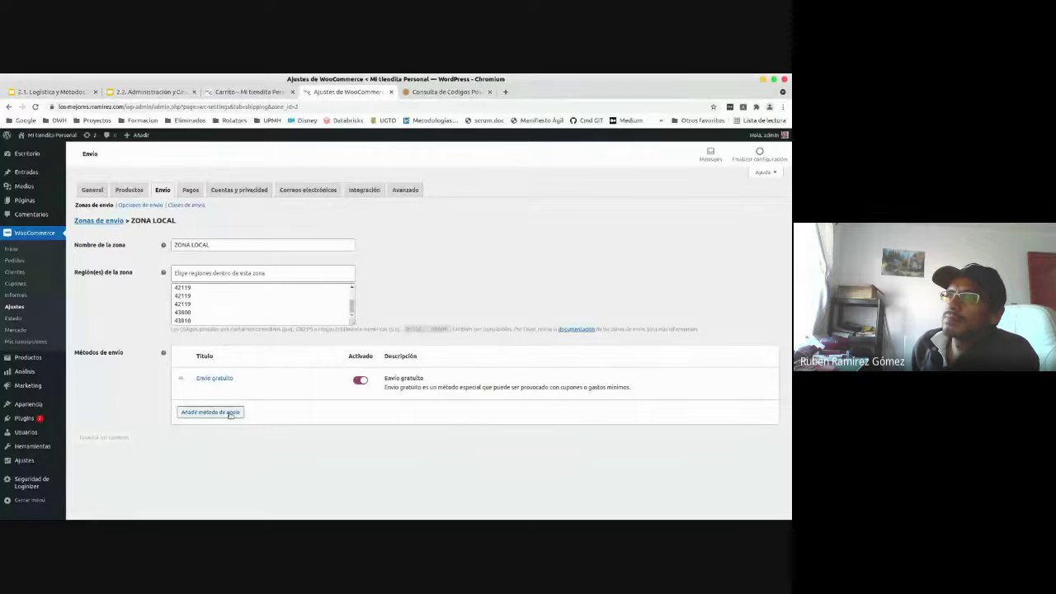
{"action": "double_click", "coordinate": [189, 412]}
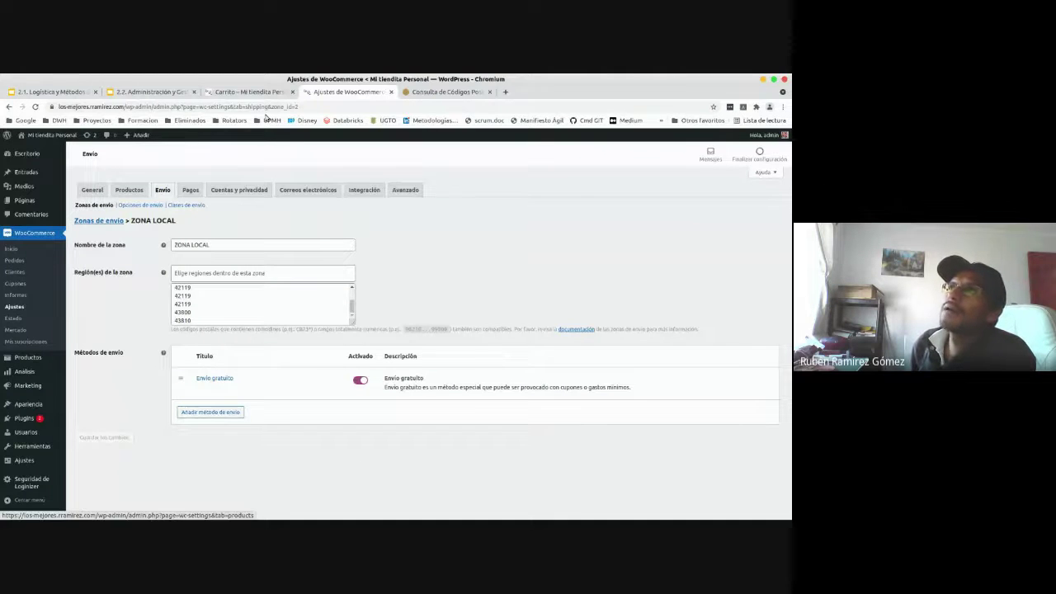
- Reload the store cart and open the shipping address form's country selector
{"action": "left_click", "coordinate": [250, 92]}
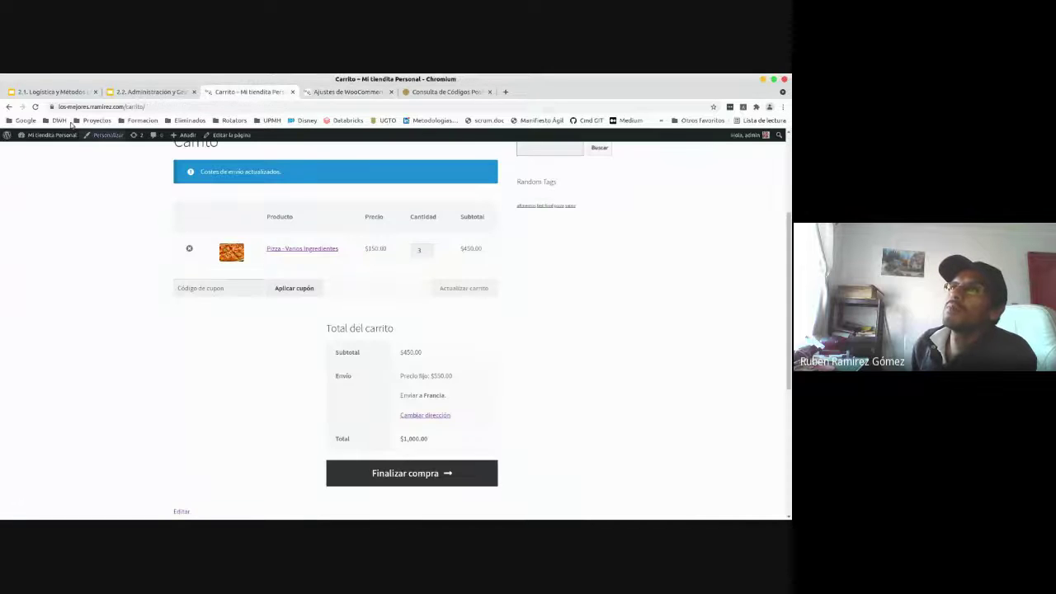
{"action": "left_click", "coordinate": [34, 109]}
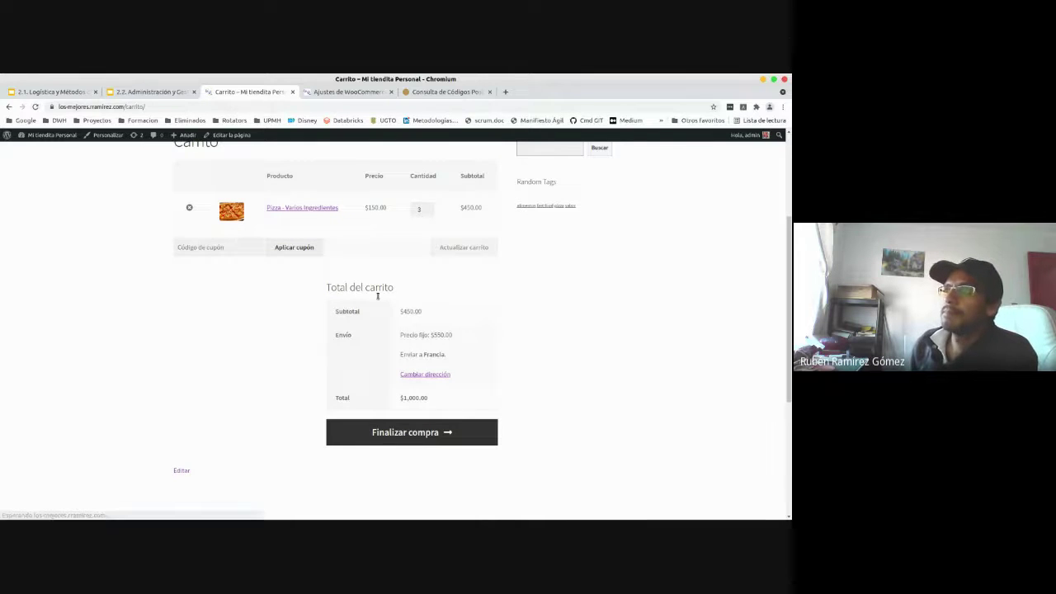
{"action": "left_click", "coordinate": [419, 376]}
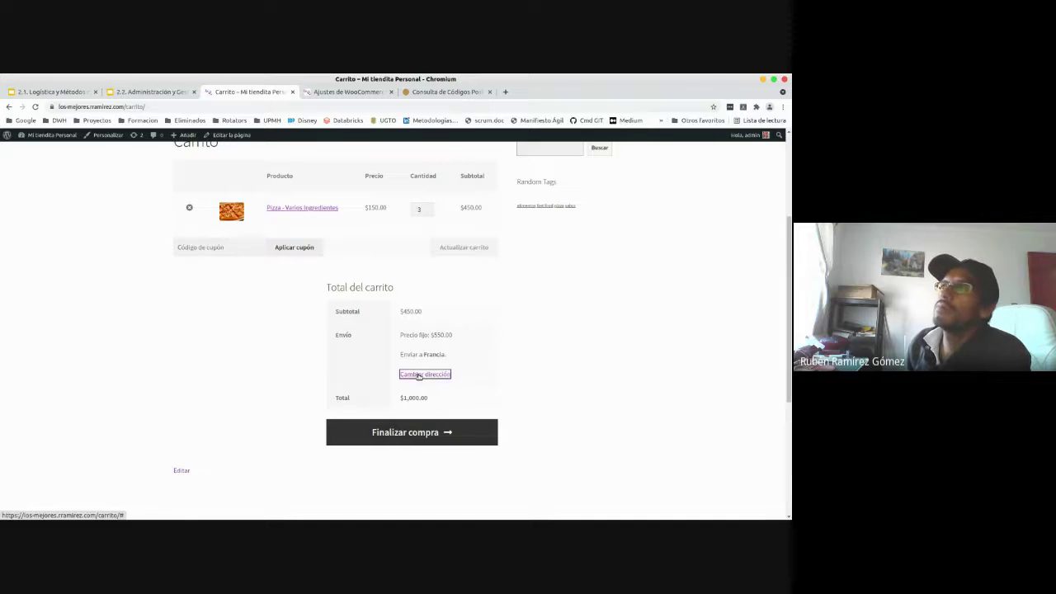
{"action": "left_click", "coordinate": [420, 397]}
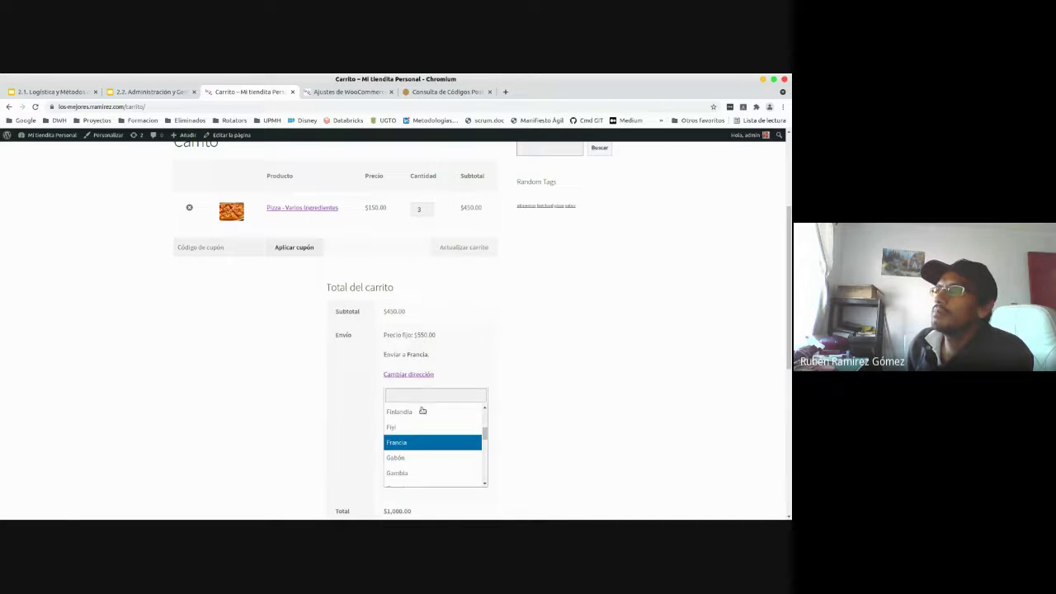
{"action": "left_click", "coordinate": [446, 399]}
{"action": "left_click", "coordinate": [430, 376]}
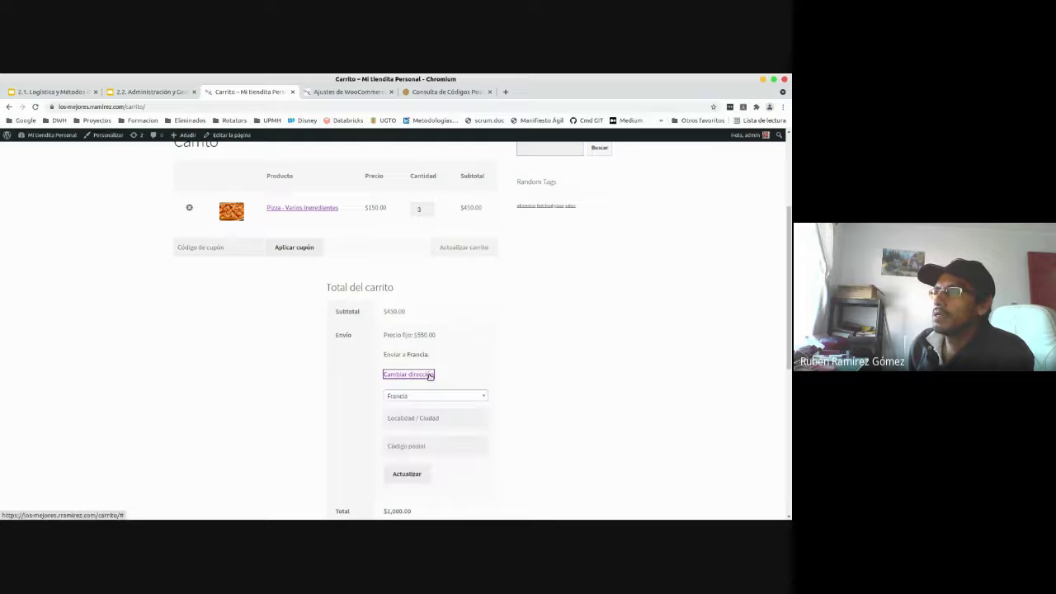
- Set the shipping country to México by searching 'MÉX'
{"action": "left_click", "coordinate": [437, 376]}
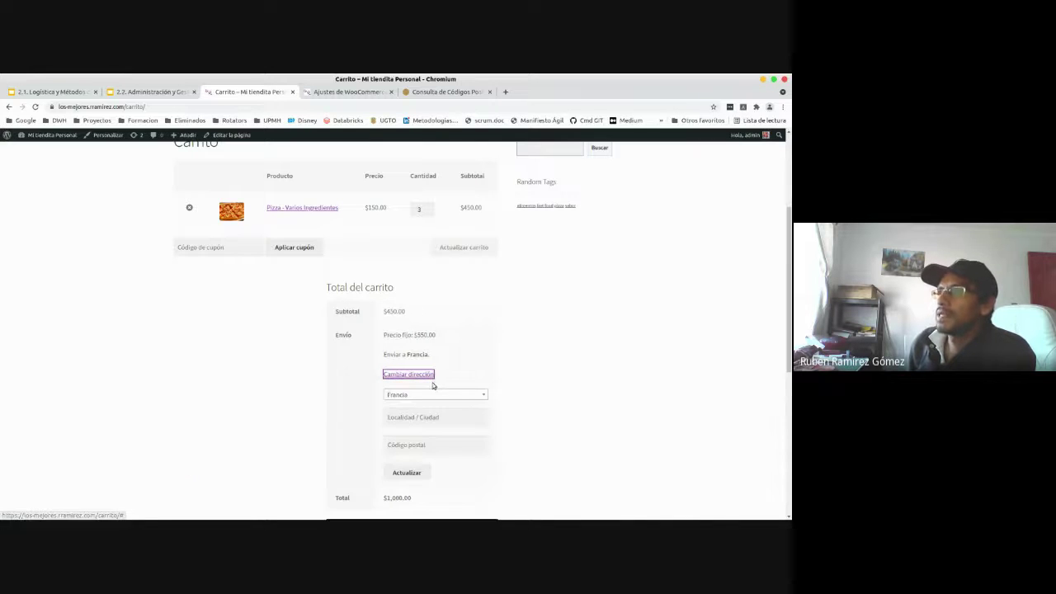
{"action": "left_click", "coordinate": [420, 398]}
{"action": "left_click", "coordinate": [424, 396]}
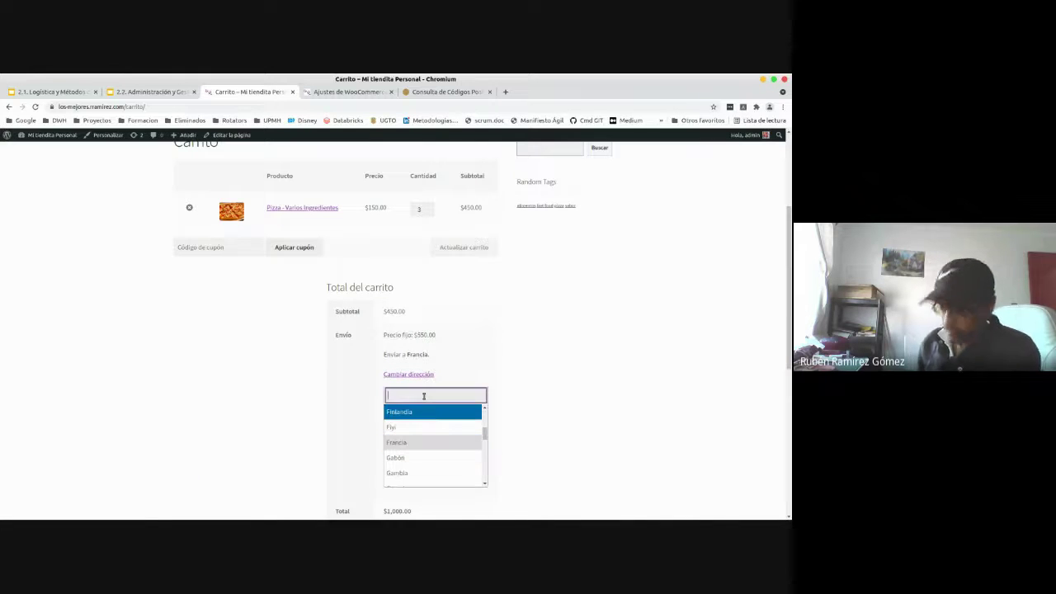
{"action": "type", "text": "MÉX"}
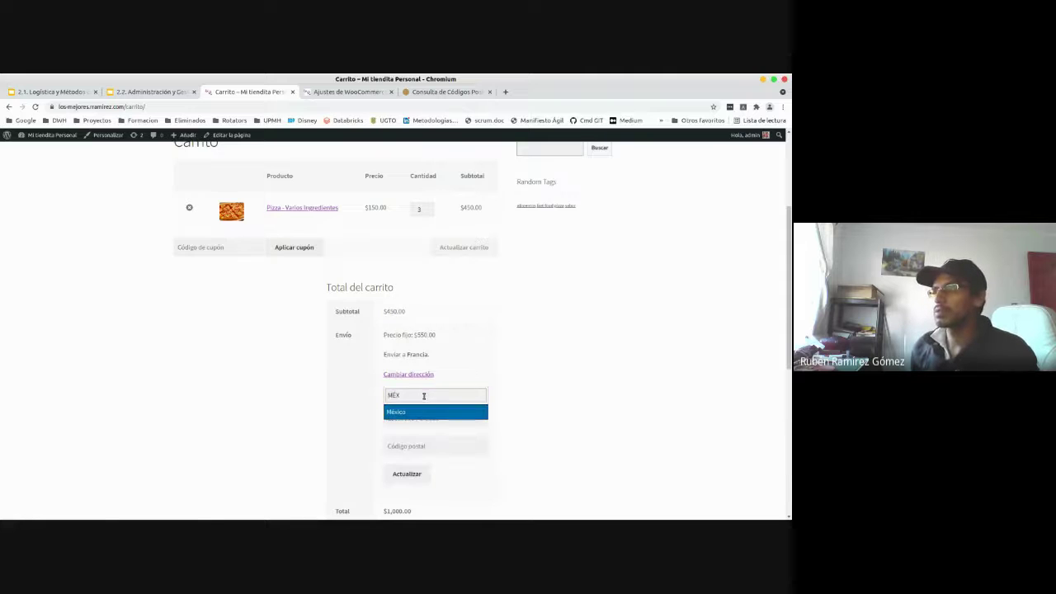
{"action": "left_click", "coordinate": [420, 412]}
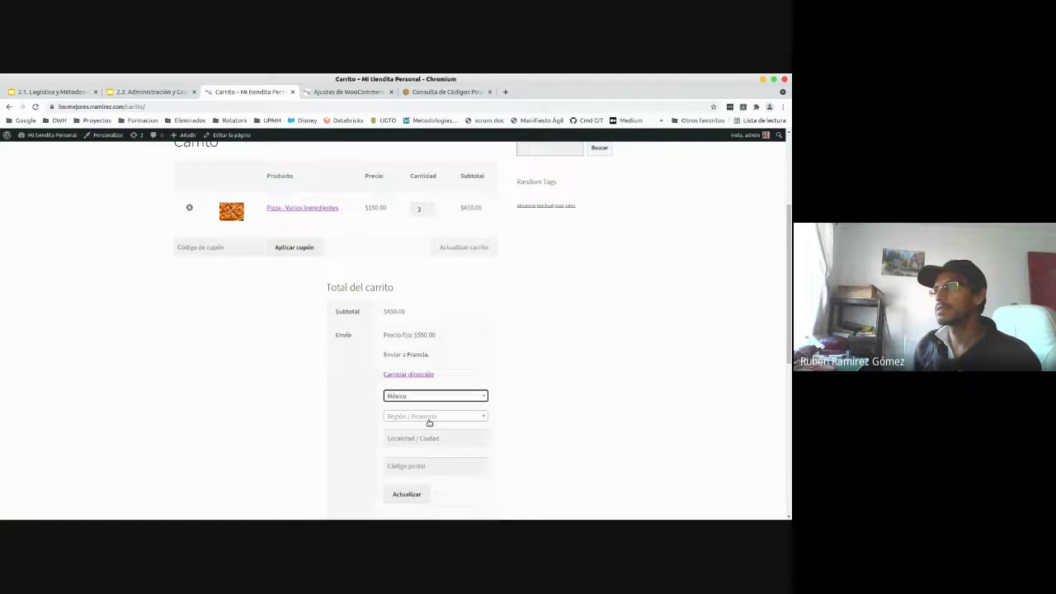
- Set the shipping state to Hidalgo by searching 'HID'
{"action": "left_click", "coordinate": [428, 420]}
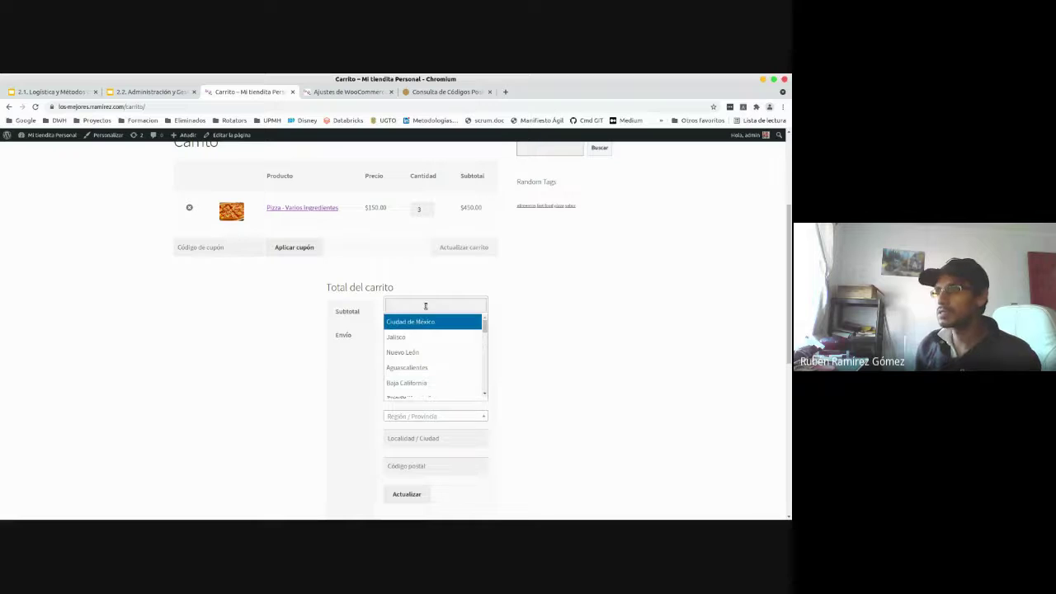
{"action": "left_click", "coordinate": [426, 306]}
{"action": "type", "text": "HID"}
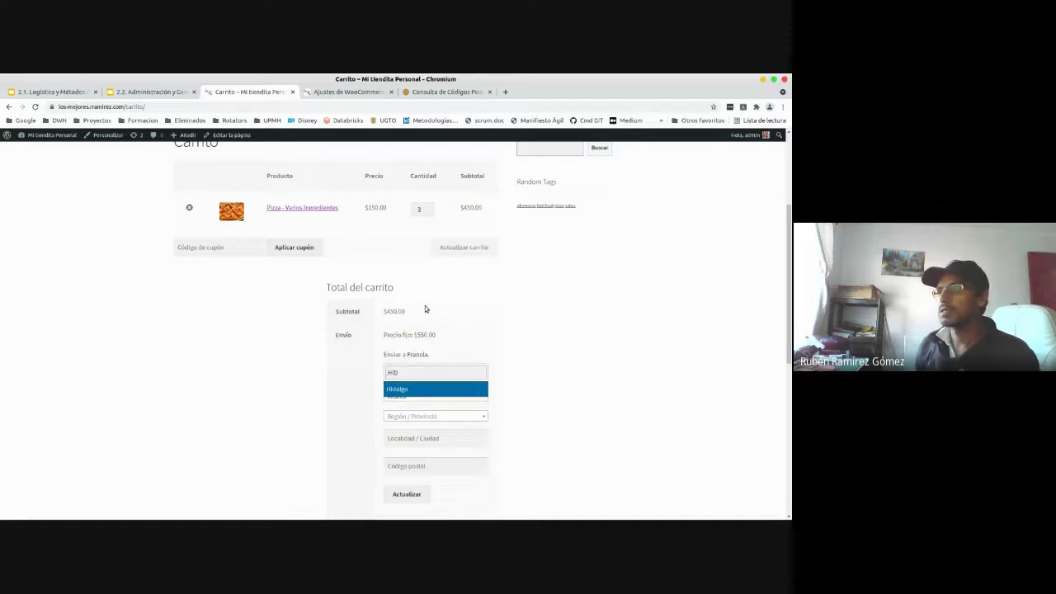
{"action": "left_click", "coordinate": [434, 396]}
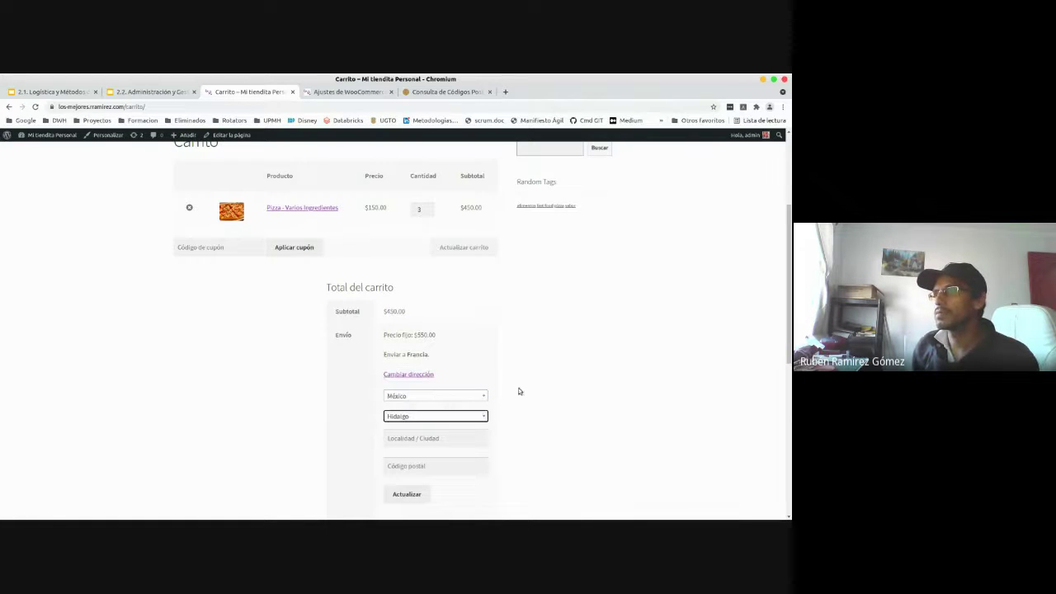
{"action": "scroll", "coordinate": [532, 418], "scroll_direction": "down", "scroll_amount": 2}
- Update the cart, then recalculate shipping with postal code 43810
{"action": "left_click", "coordinate": [416, 386]}
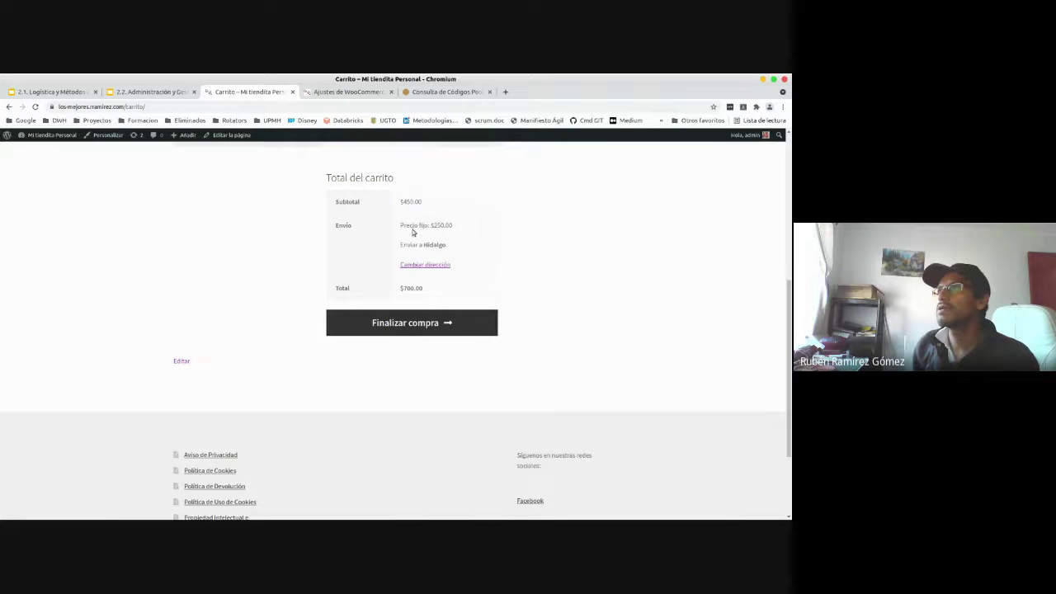
{"action": "left_click", "coordinate": [436, 266]}
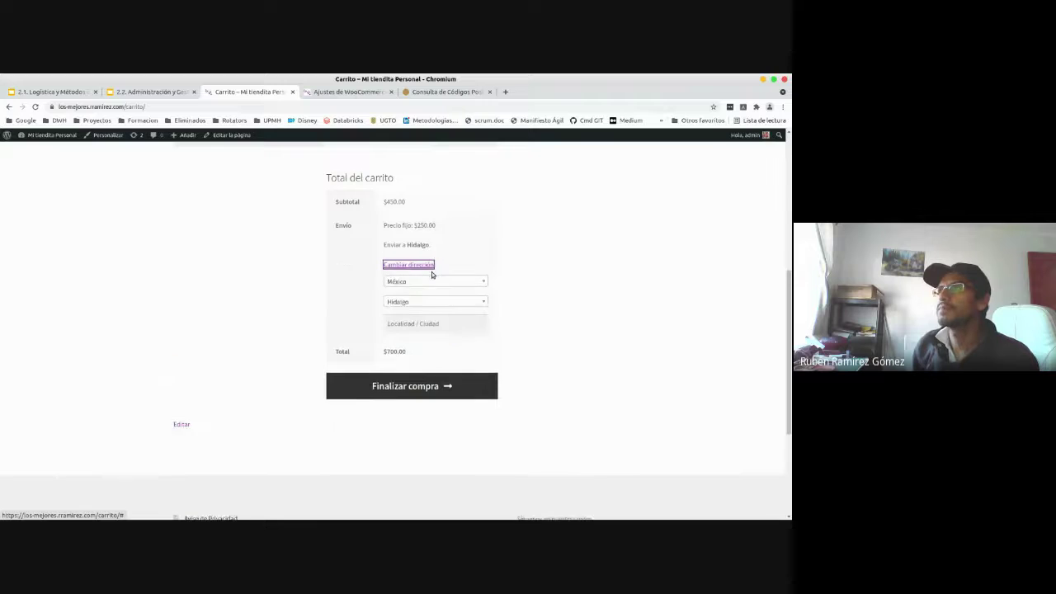
{"action": "left_click", "coordinate": [417, 357]}
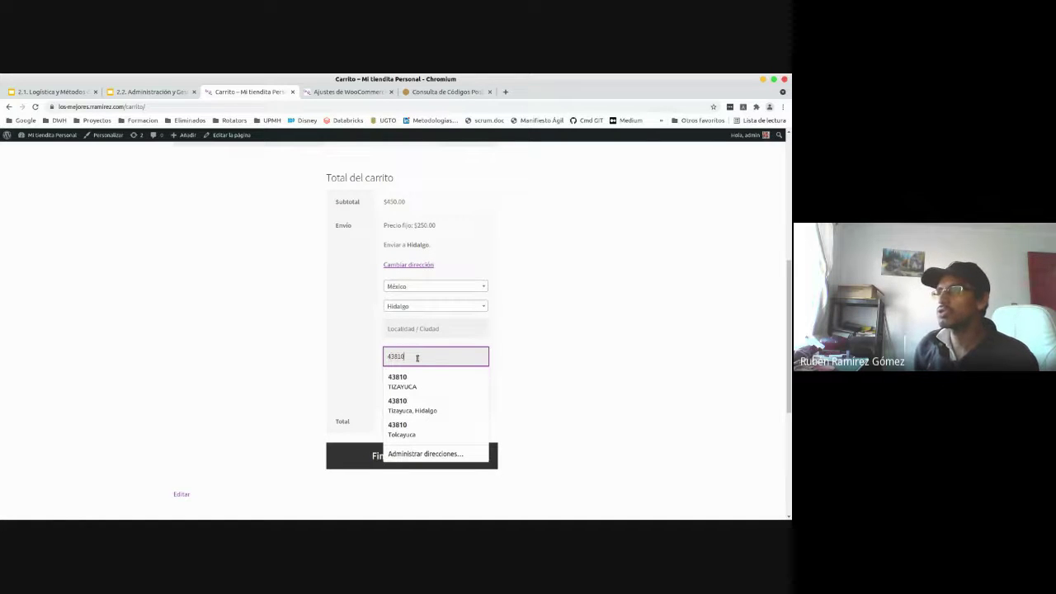
{"action": "left_click", "coordinate": [593, 369]}
{"action": "left_click", "coordinate": [405, 384]}
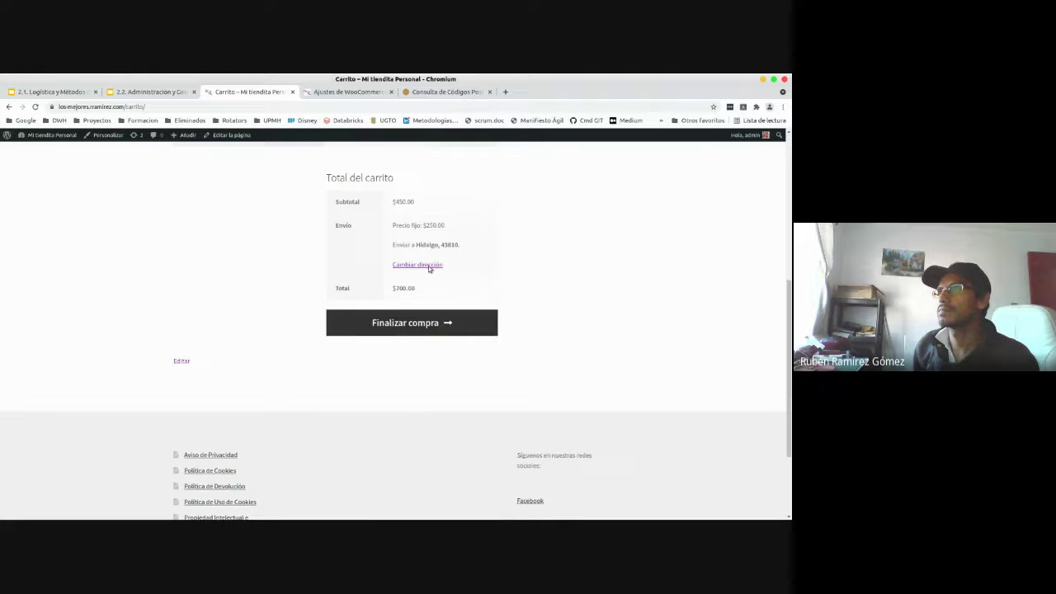
- Check that the shipping line still shows the $250.00 Precio fijo rate
{"action": "left_click_drag", "start_coordinate": [429, 228], "coordinate": [437, 229]}
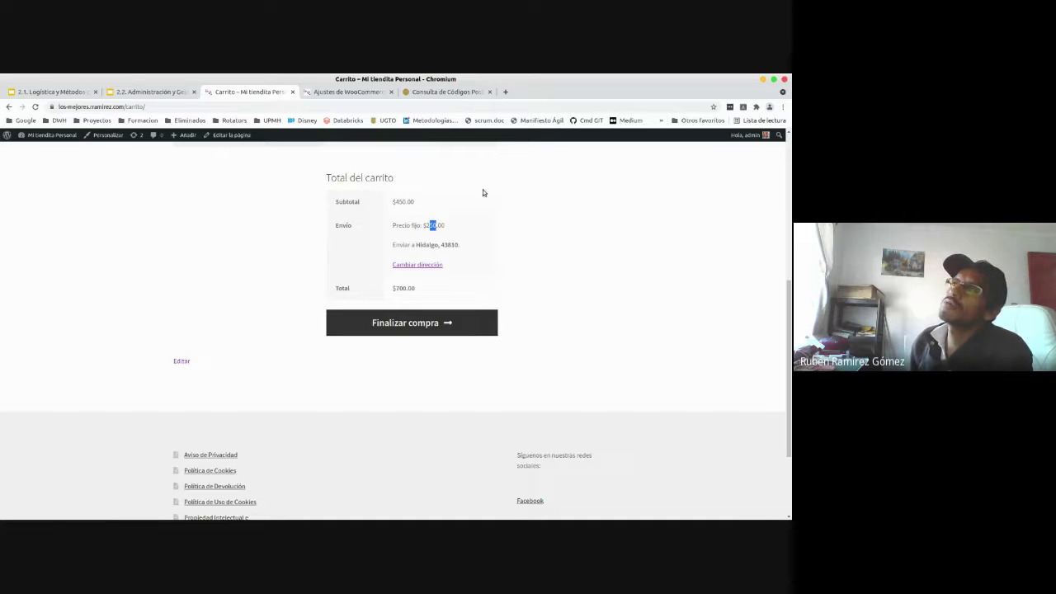
{"action": "left_click", "coordinate": [472, 246]}
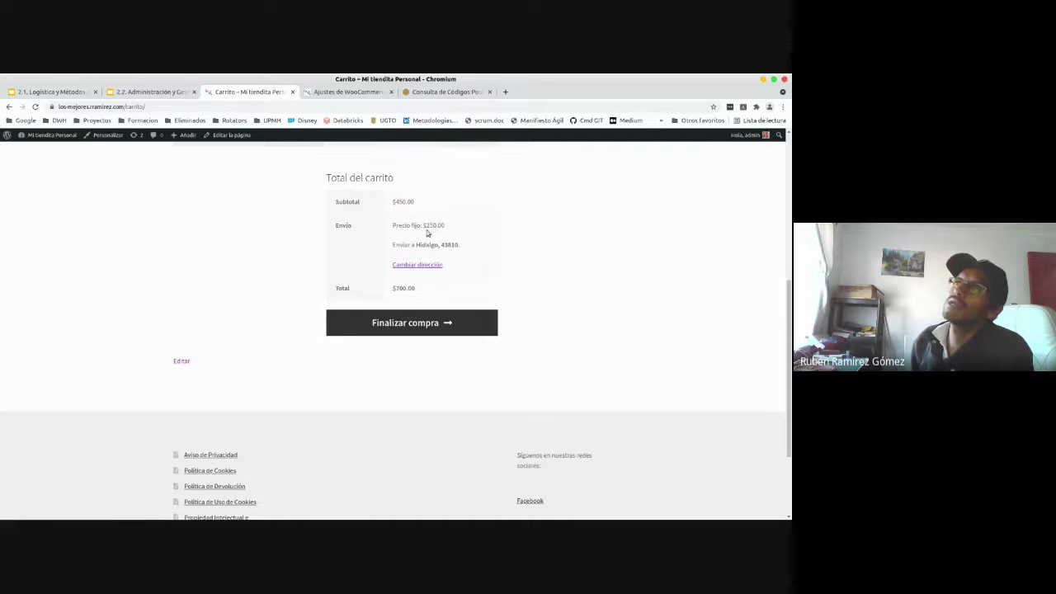
{"action": "left_click_drag", "start_coordinate": [425, 227], "coordinate": [453, 229]}
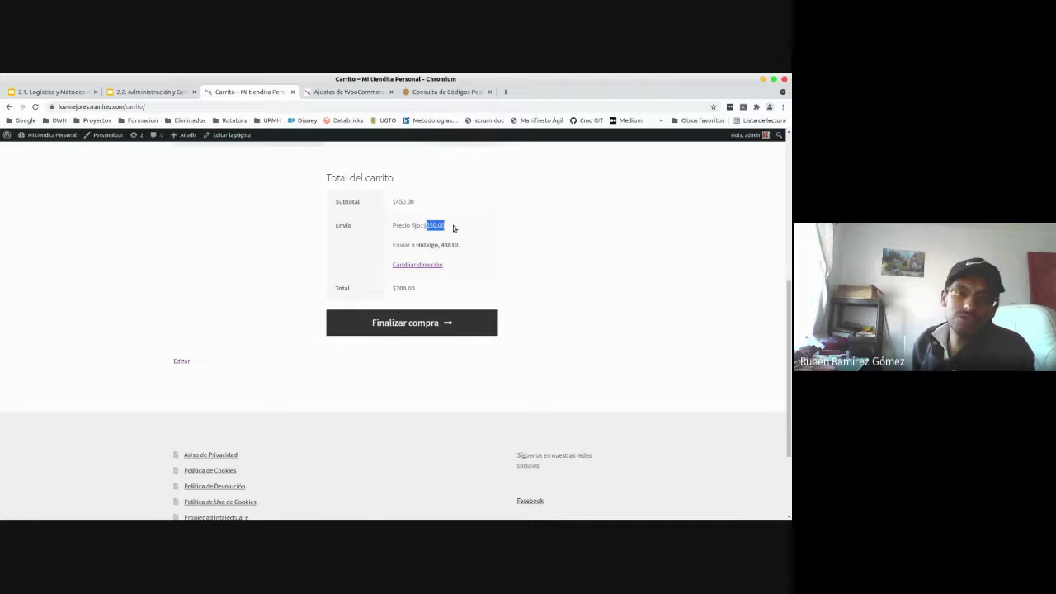
{"action": "left_click", "coordinate": [453, 229]}
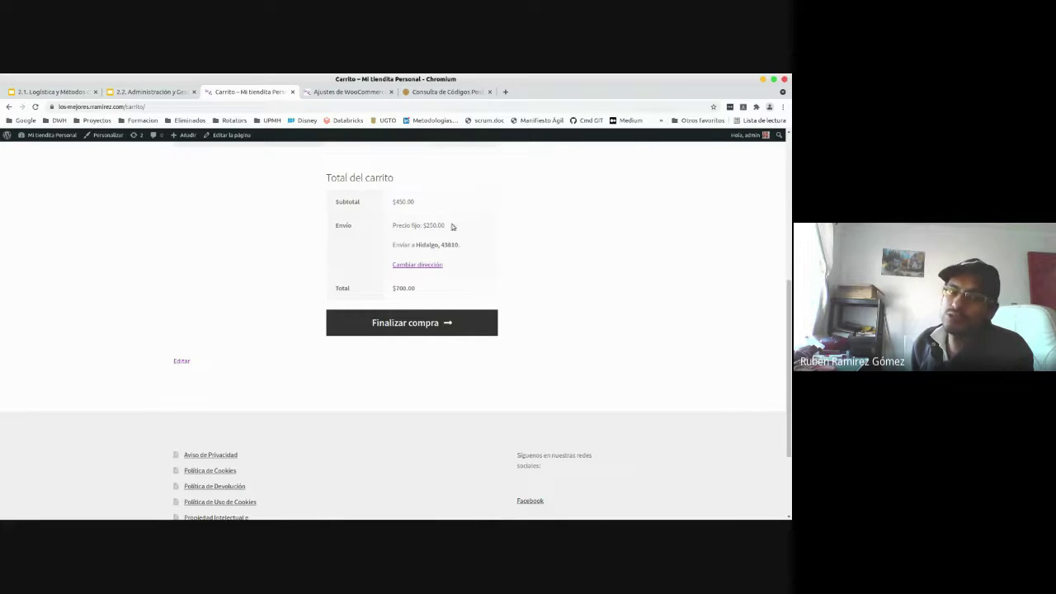